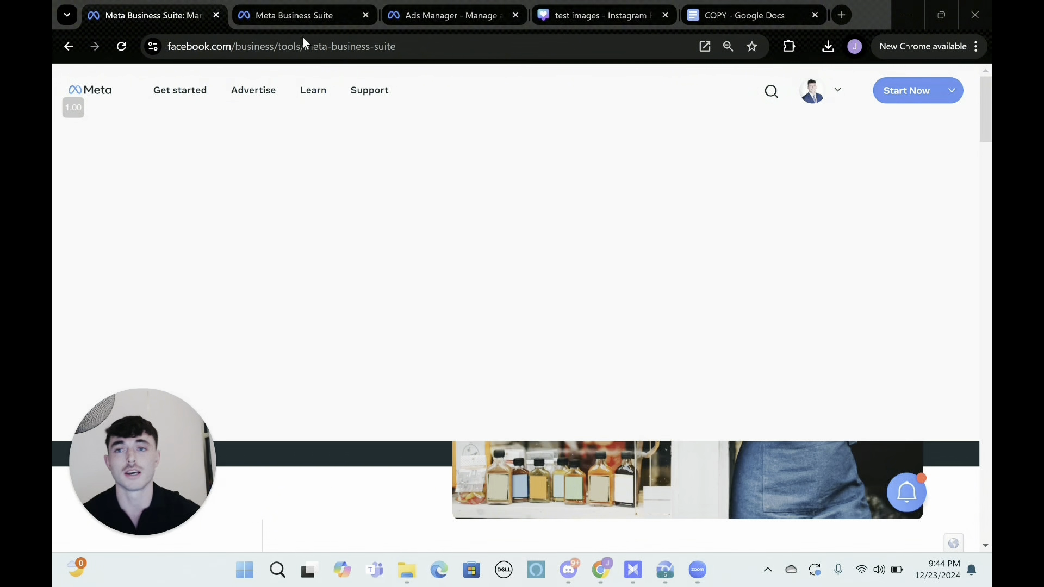
Look at the form for inviting people to the business portfolio, and close it without adding anyone.
left_click(303, 17)
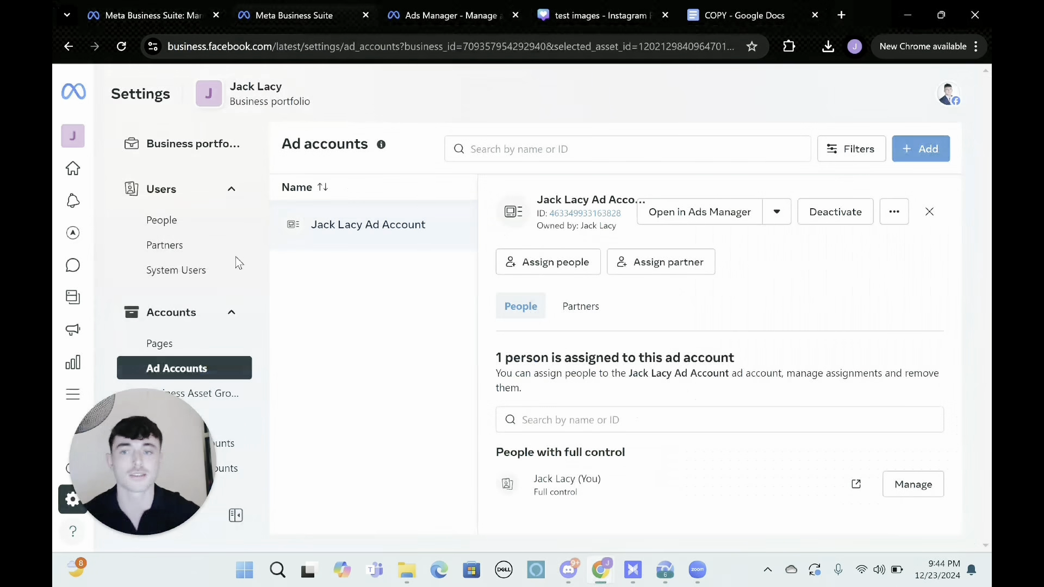
left_click(197, 224)
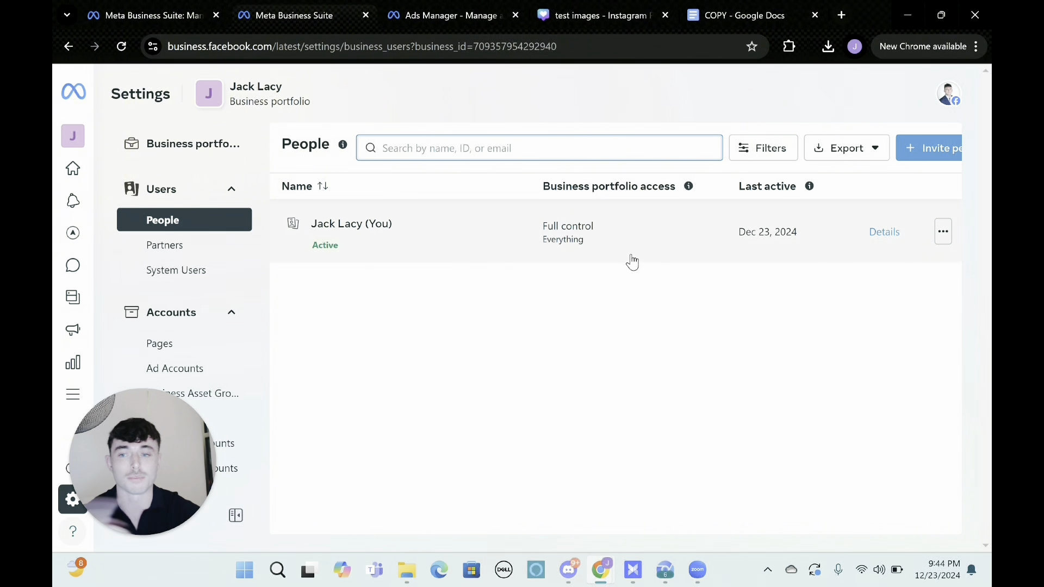
left_click(916, 150)
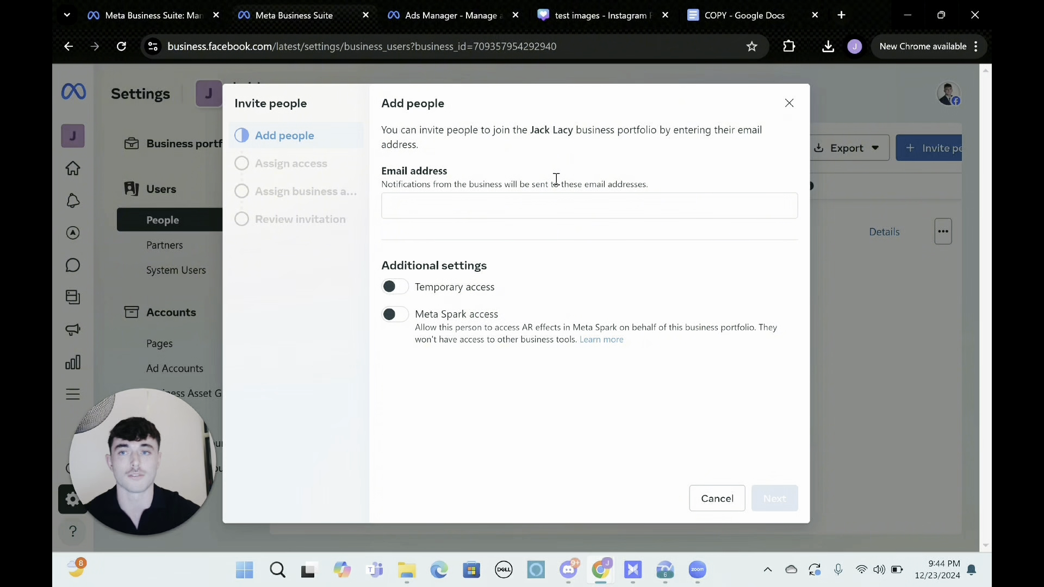
left_click(786, 109)
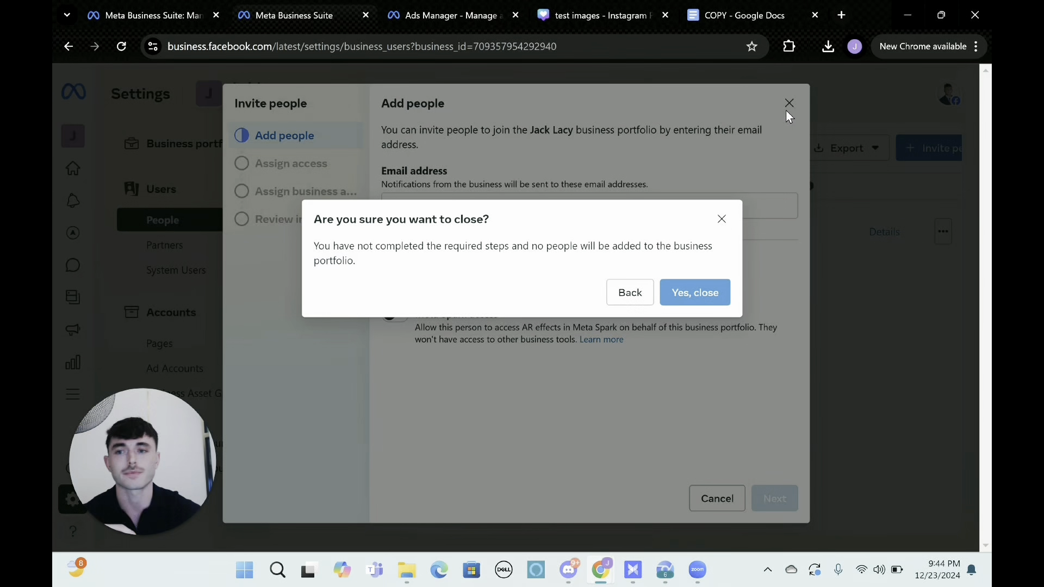
left_click(698, 296)
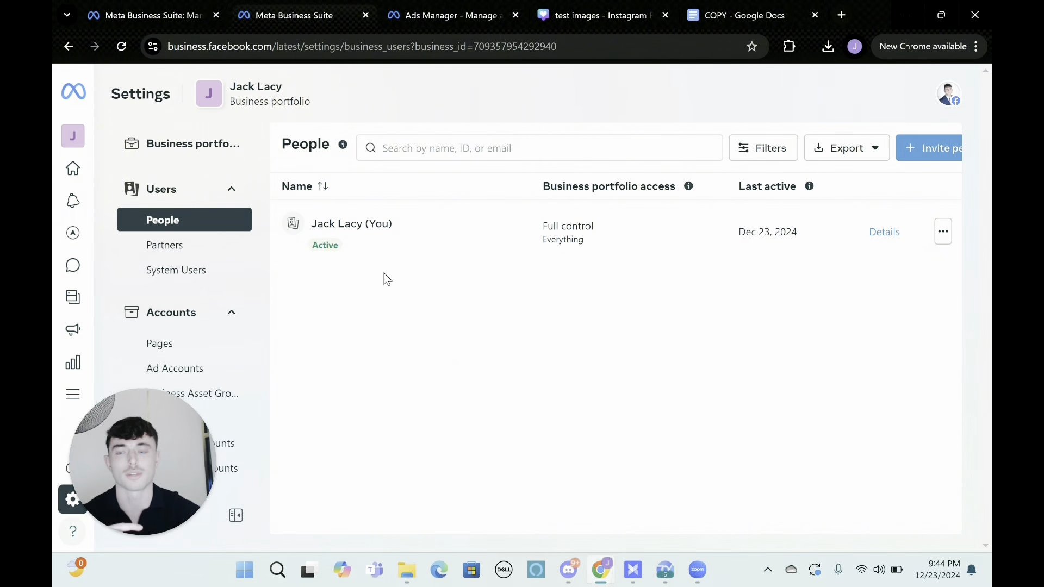
View the business portfolio's Pages and the options for adding a Facebook Page.
left_click(188, 346)
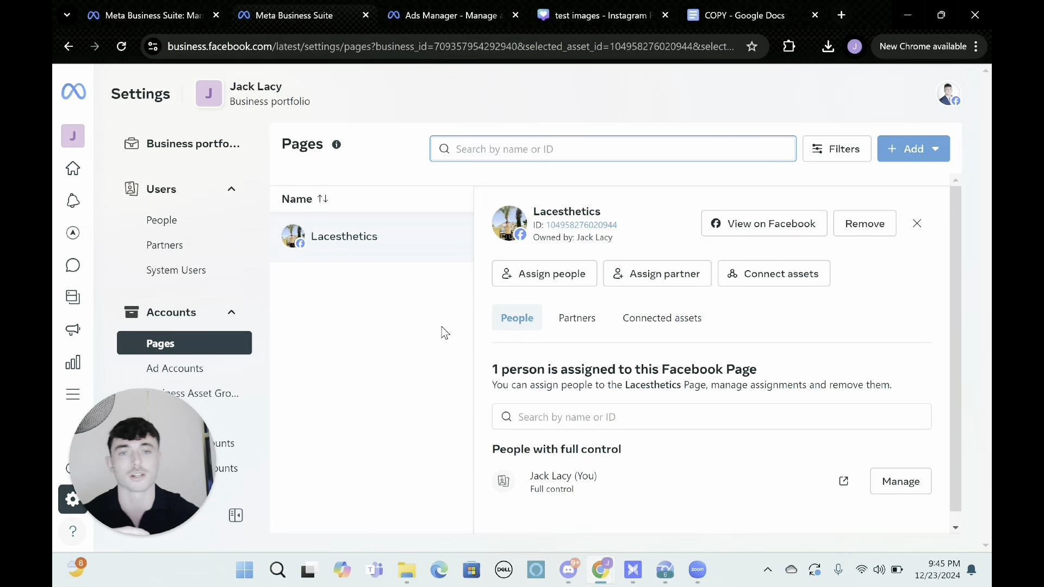
left_click(905, 152)
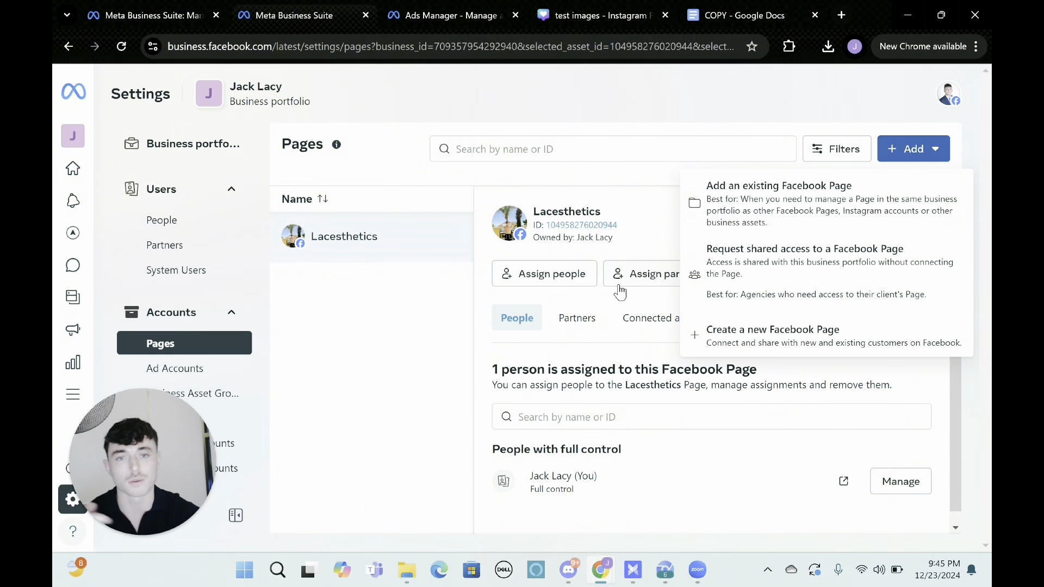
left_click(422, 309)
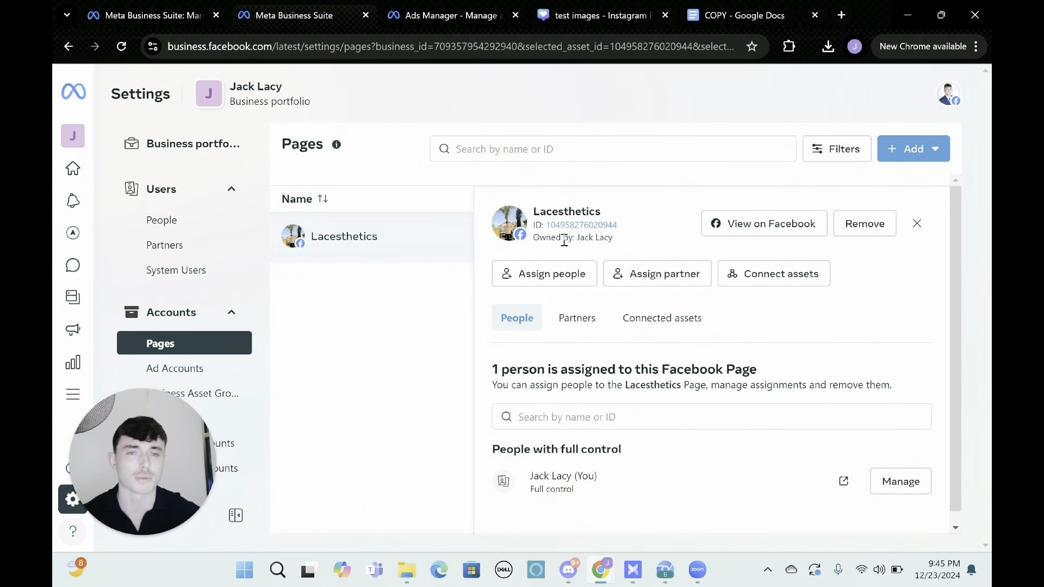
Review the options for creating, claiming or requesting an ad account in the portfolio's ad accounts, and close them.
left_click(209, 369)
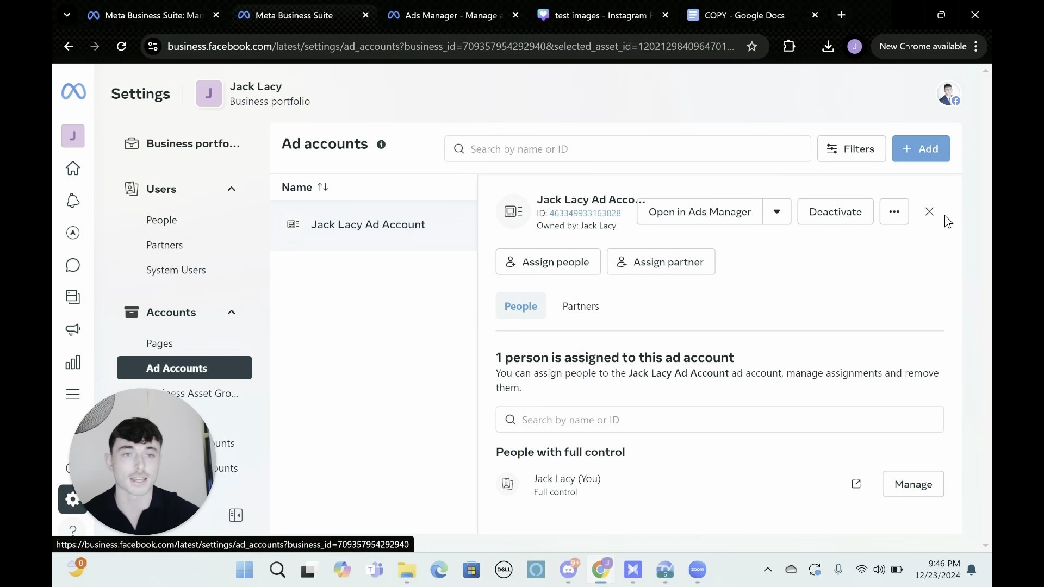
left_click(912, 146)
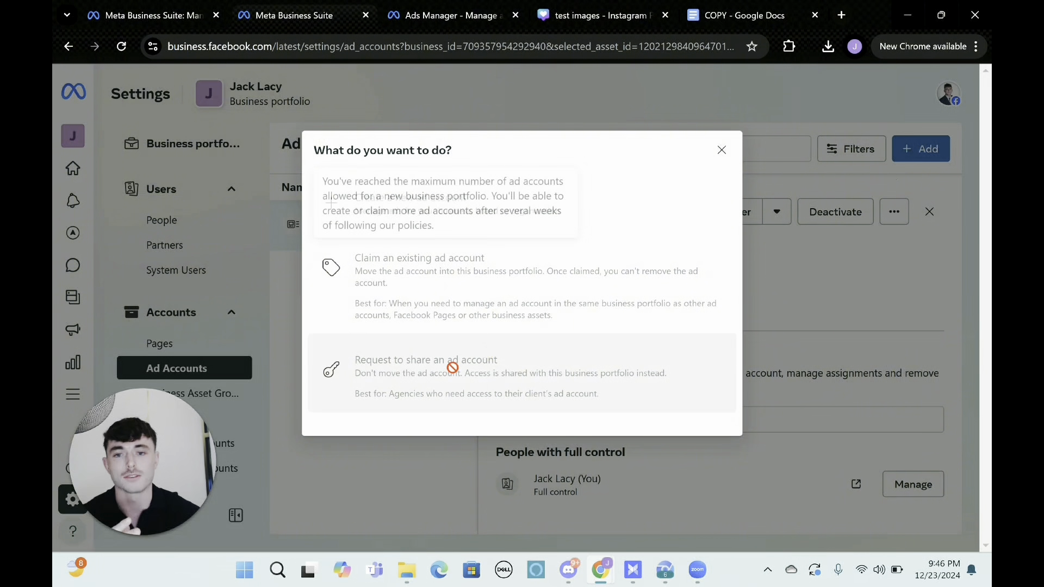
mouse_move(454, 372)
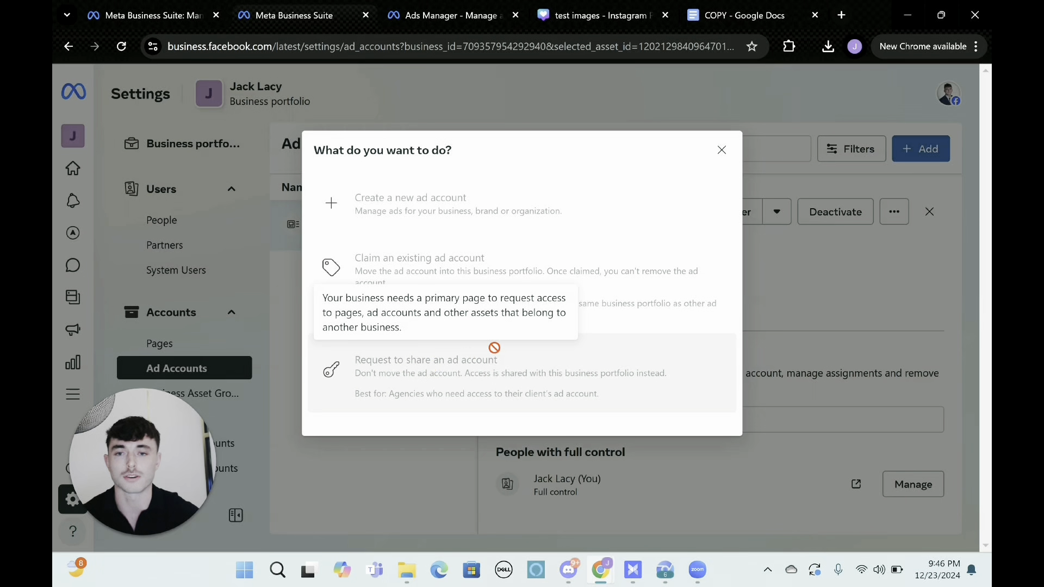
mouse_move(538, 270)
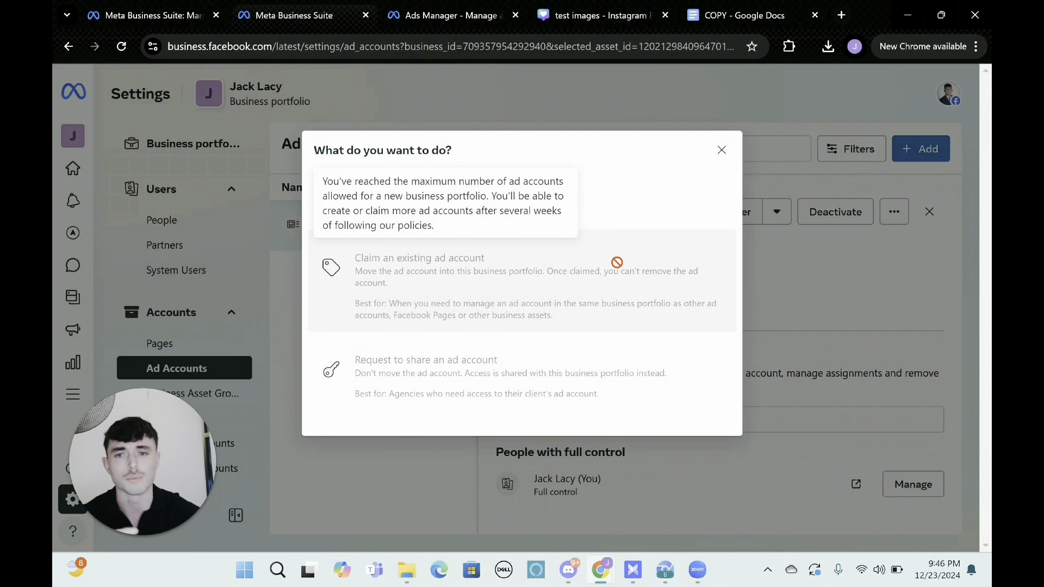
mouse_move(526, 404)
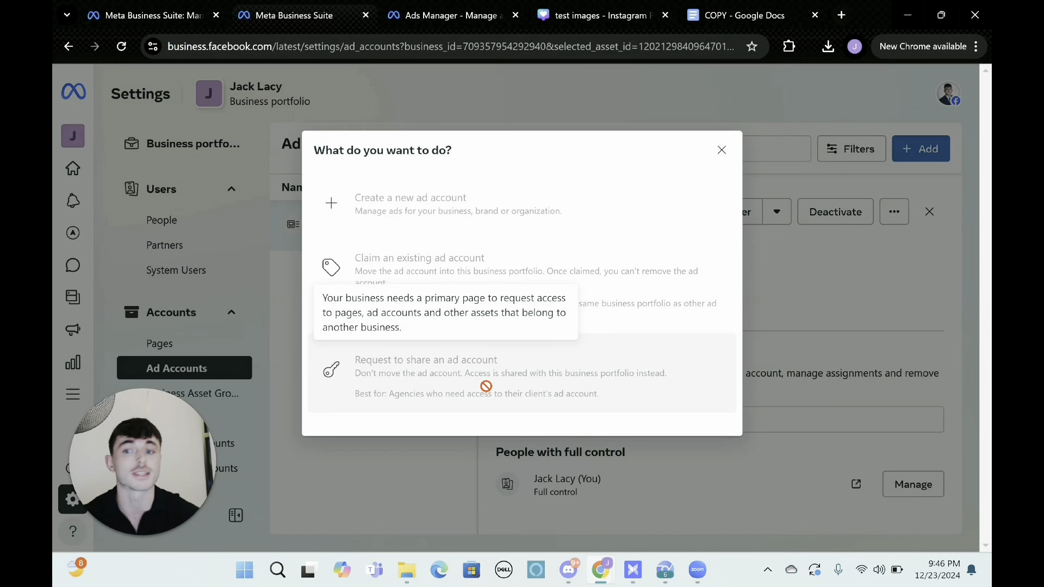
mouse_move(552, 198)
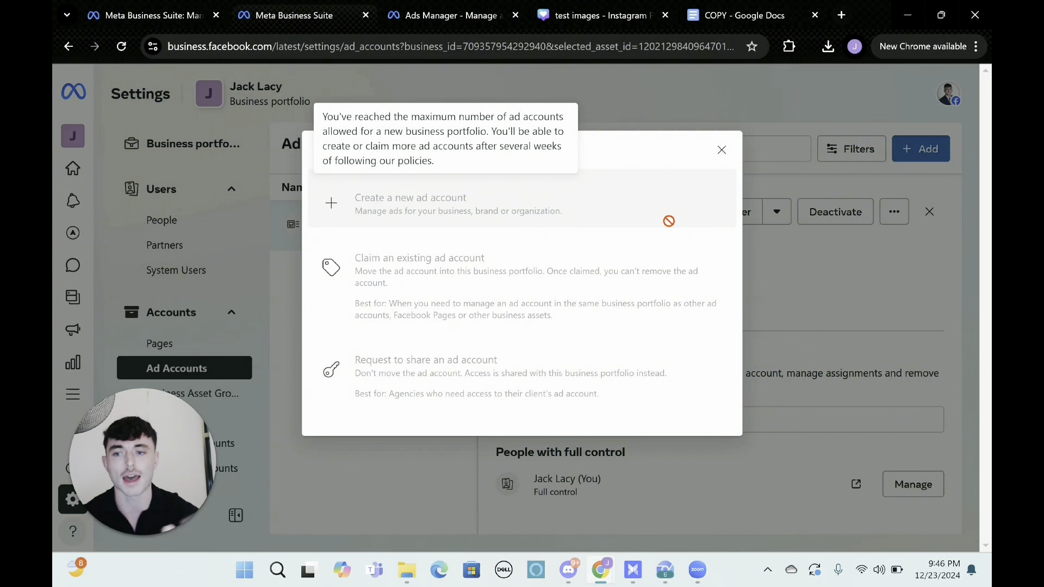
left_click(722, 150)
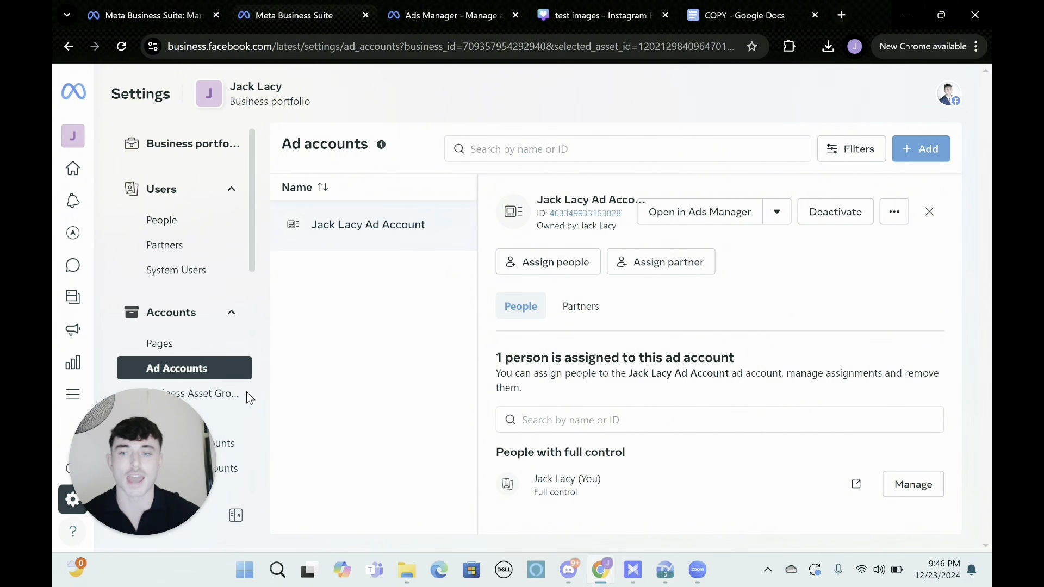
Examine the business portfolio info, including business details, verification status and ad account creation limit, and return to the ad accounts.
left_click_drag(151, 426, 504, 293)
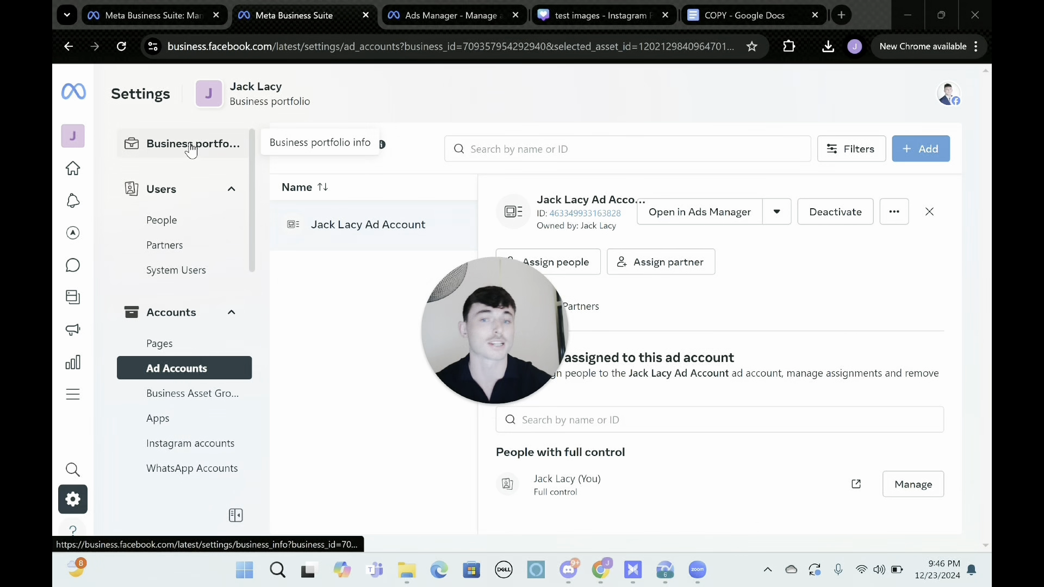
left_click(201, 155)
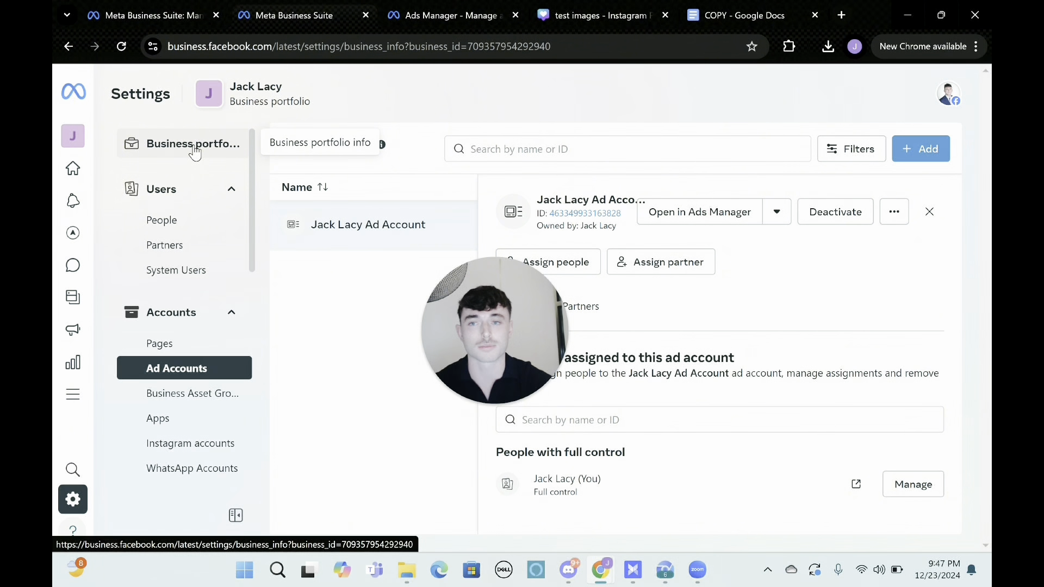
left_click_drag(475, 319, 728, 124)
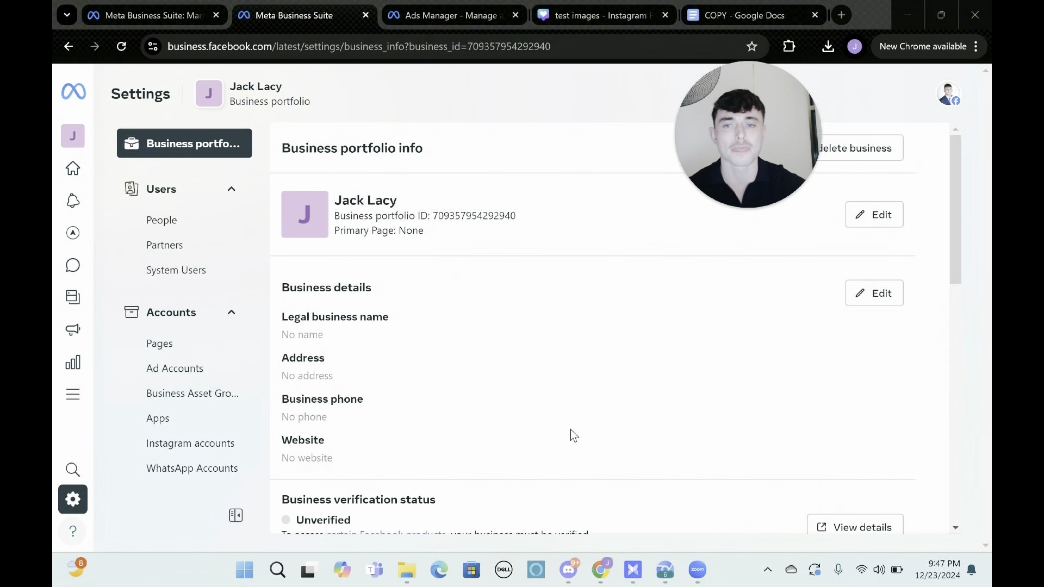
scroll(422, 310, "down", 2)
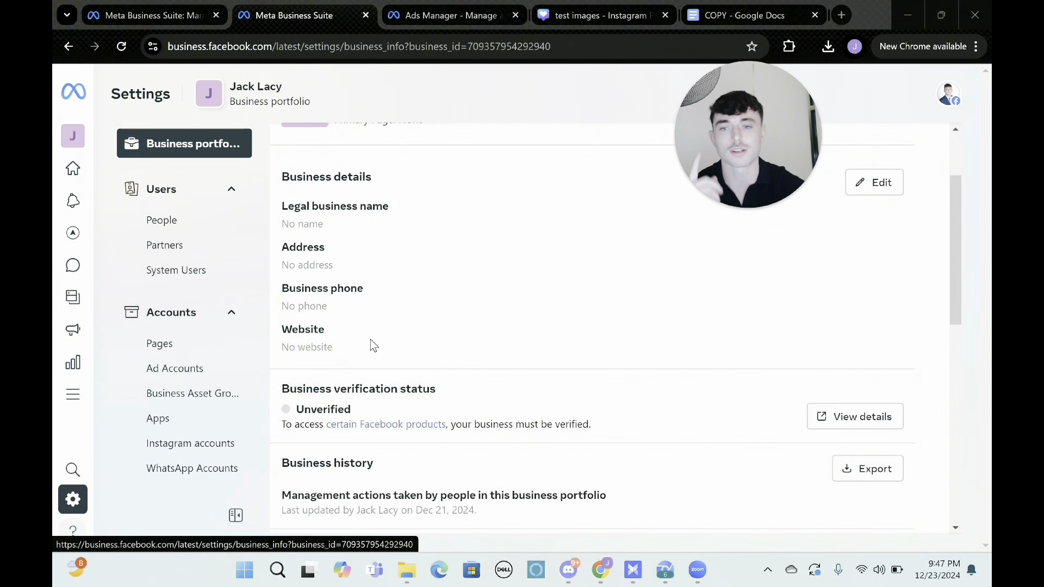
scroll(353, 407, "down", 2)
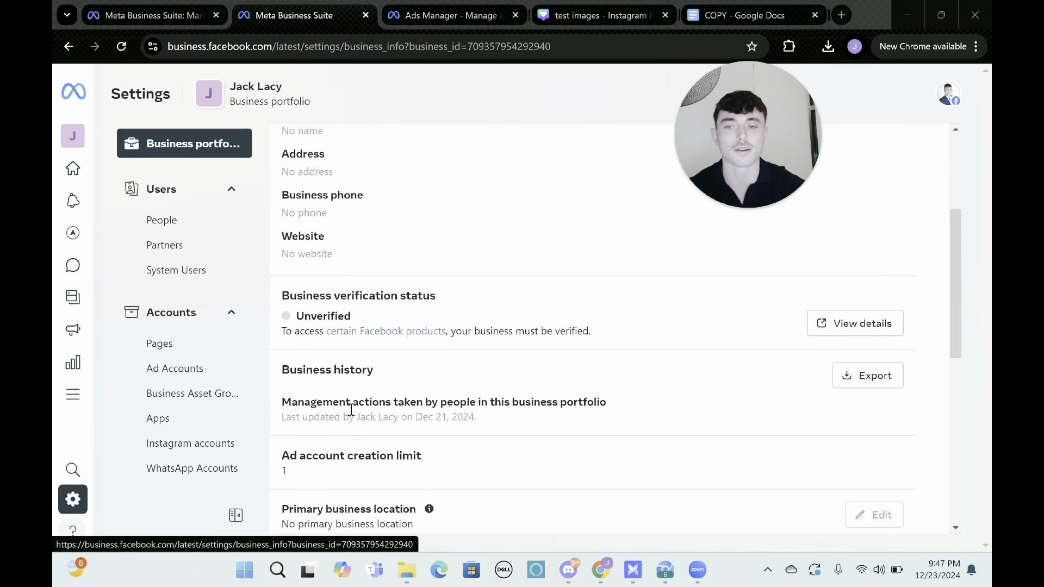
scroll(352, 409, "up", 1)
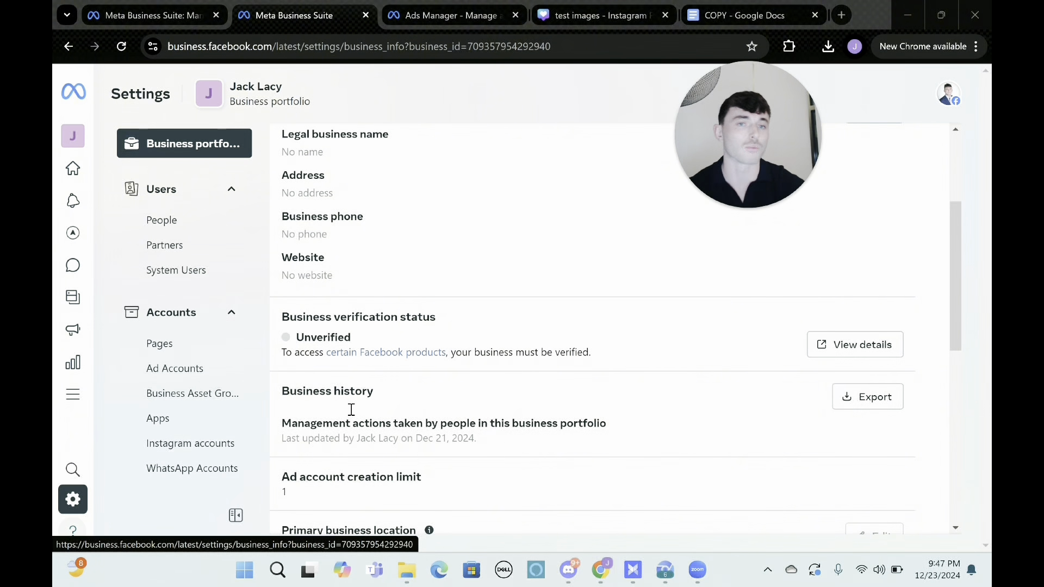
scroll(351, 409, "down", 1)
scroll(351, 409, "down", 1)
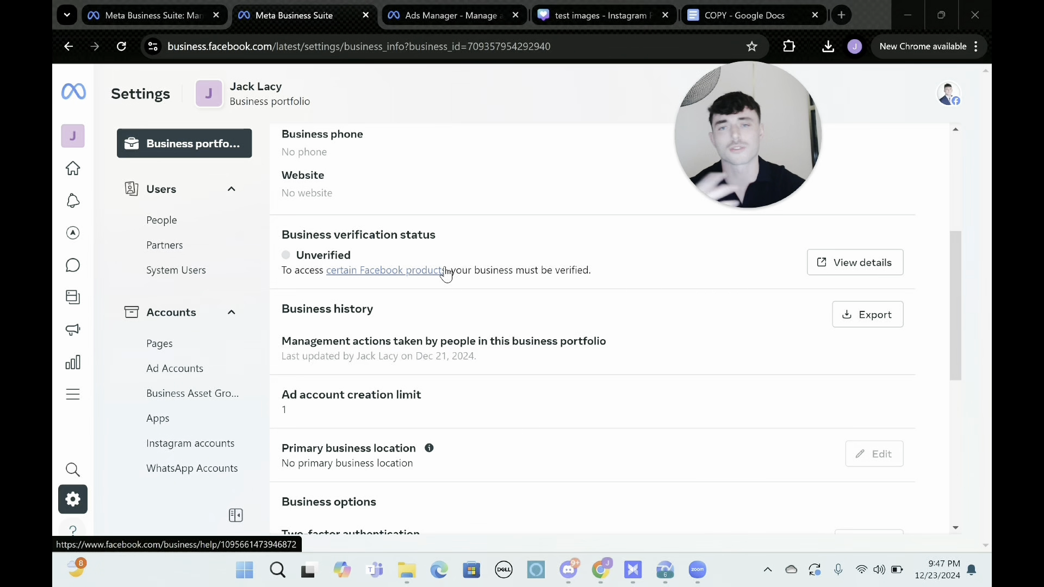
left_click(193, 375)
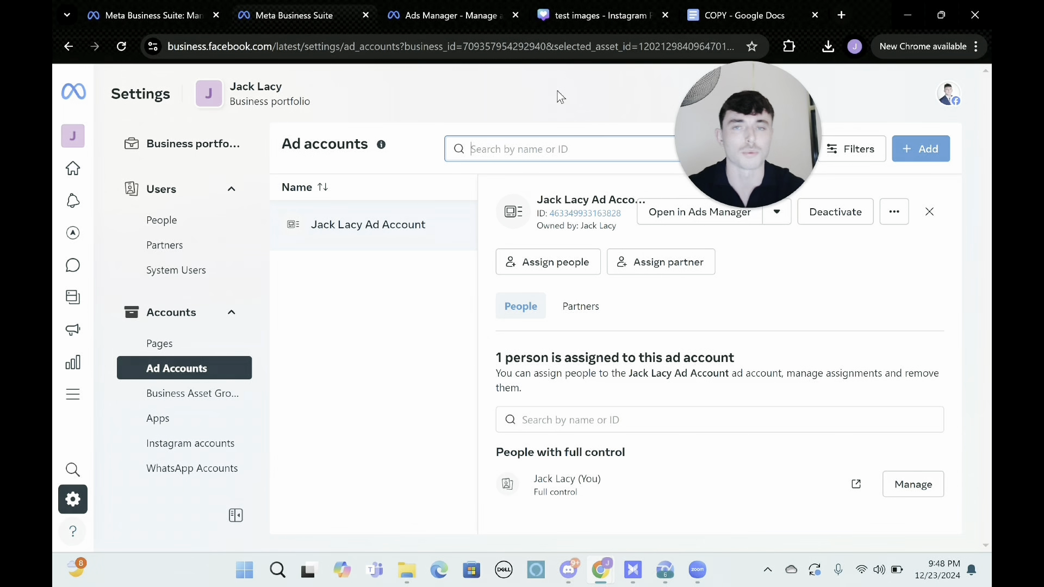
Switch to Ads Manager and look through the campaign, ad set and ad levels.
left_click(427, 16)
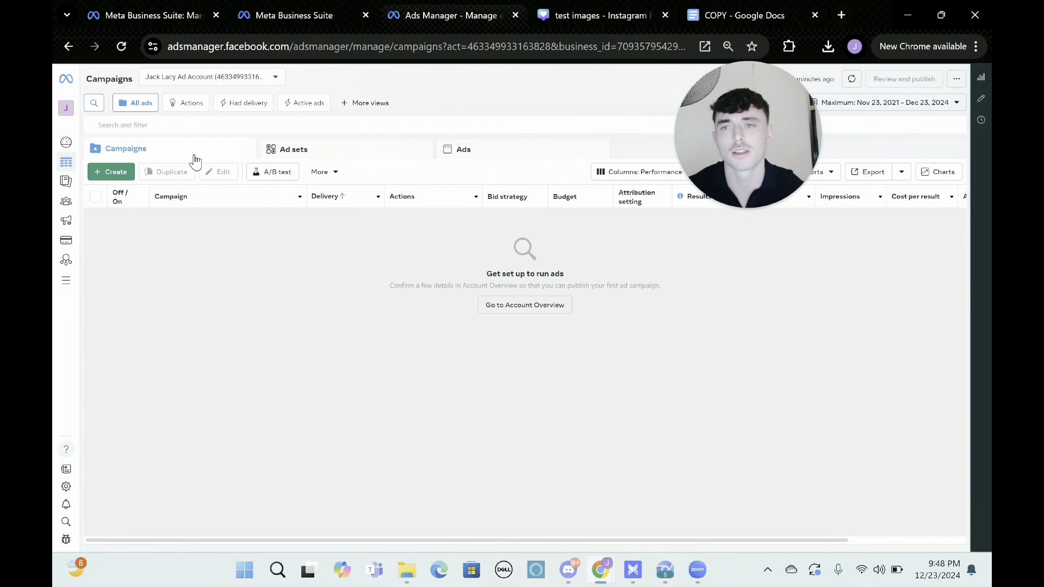
left_click(279, 154)
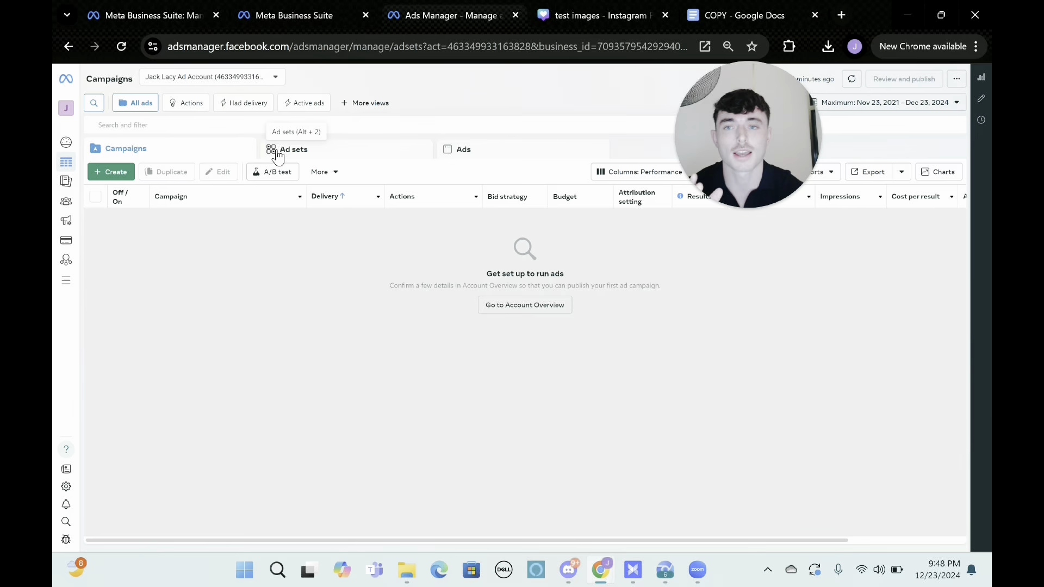
left_click(466, 150)
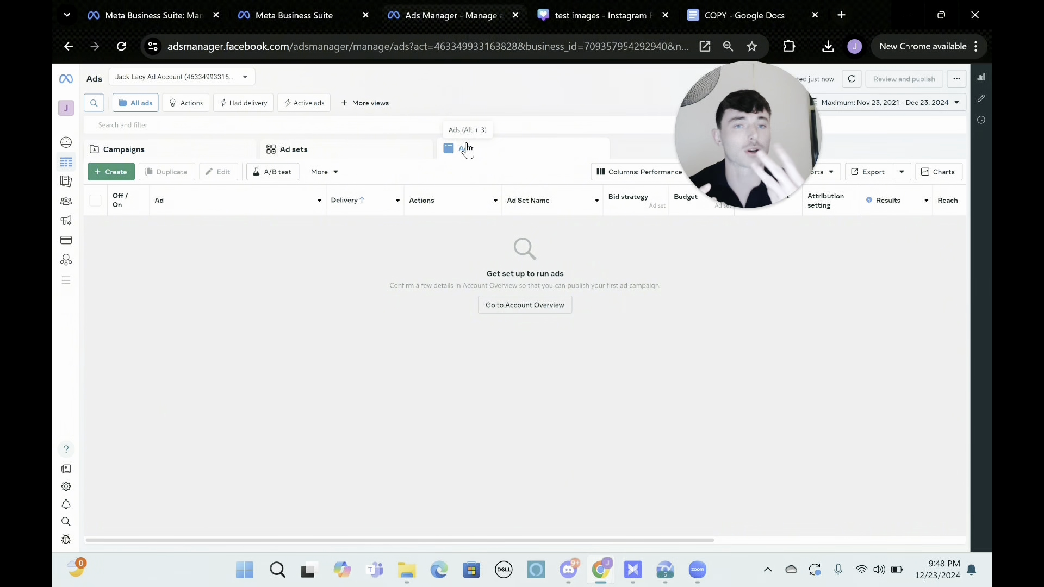
left_click(175, 158)
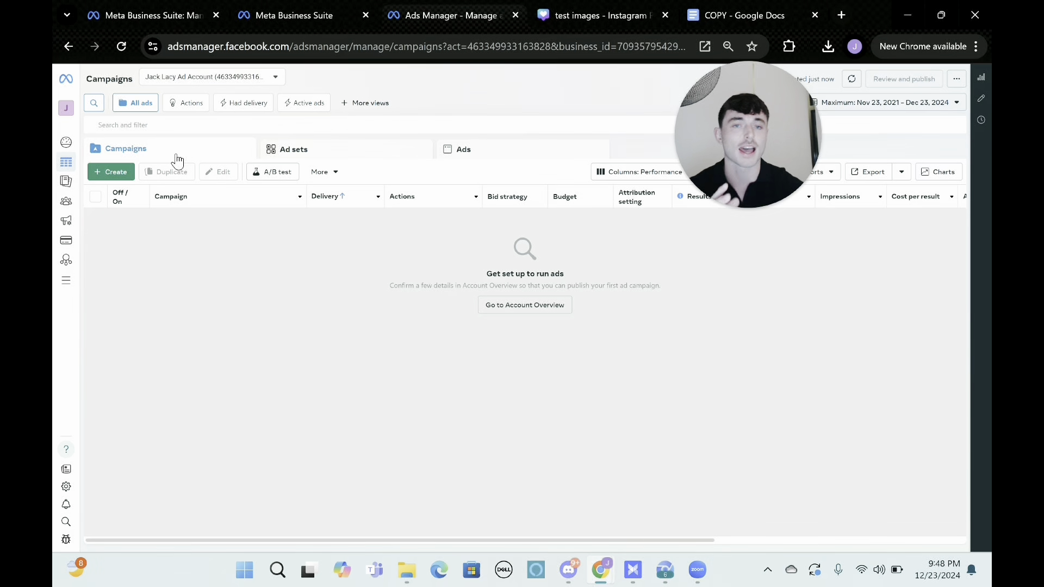
left_click(313, 150)
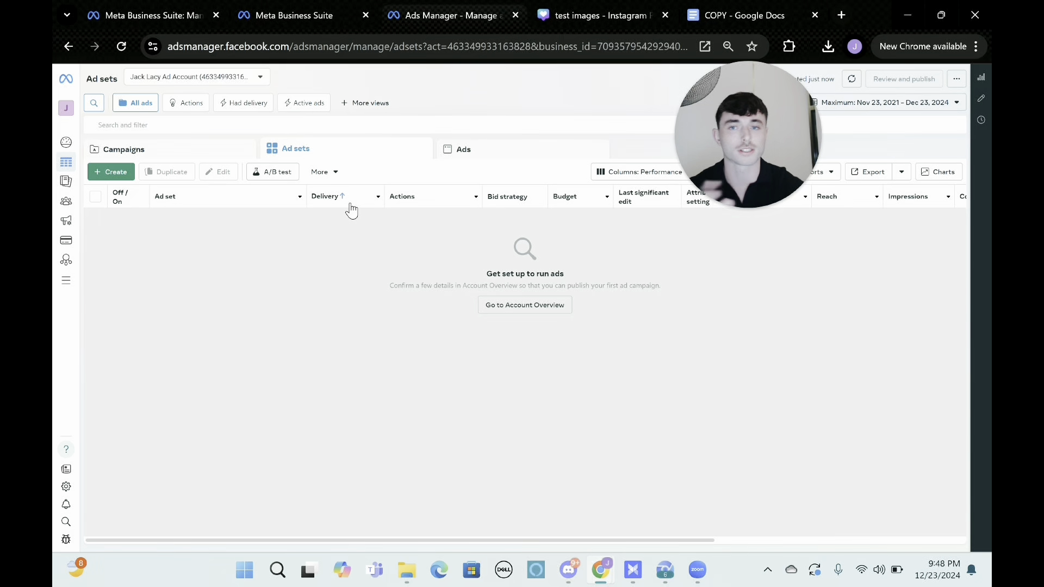
left_click(461, 152)
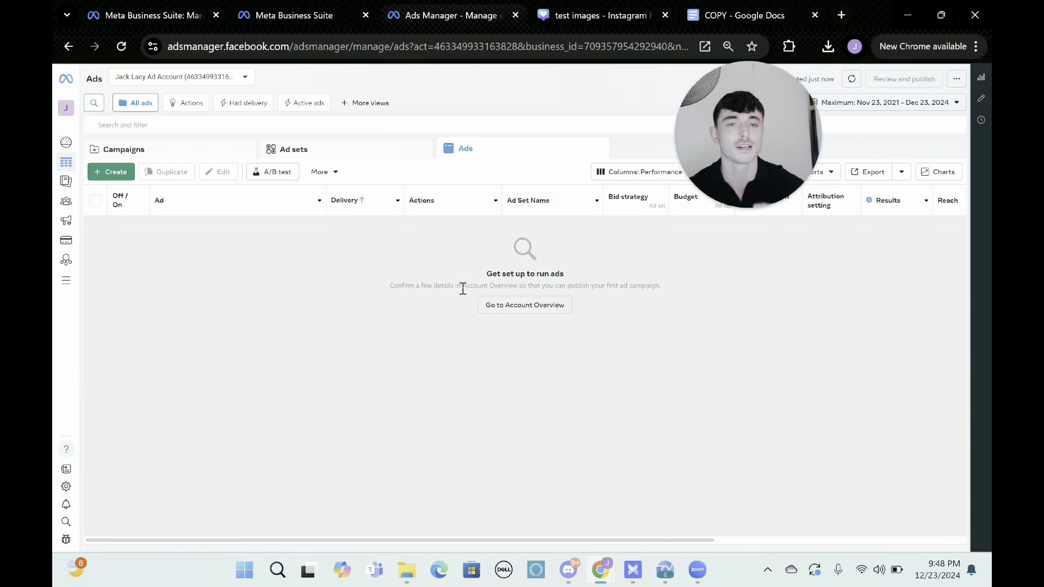
Create a new campaign with the Leads objective and the manual leads campaign setup.
left_click(211, 158)
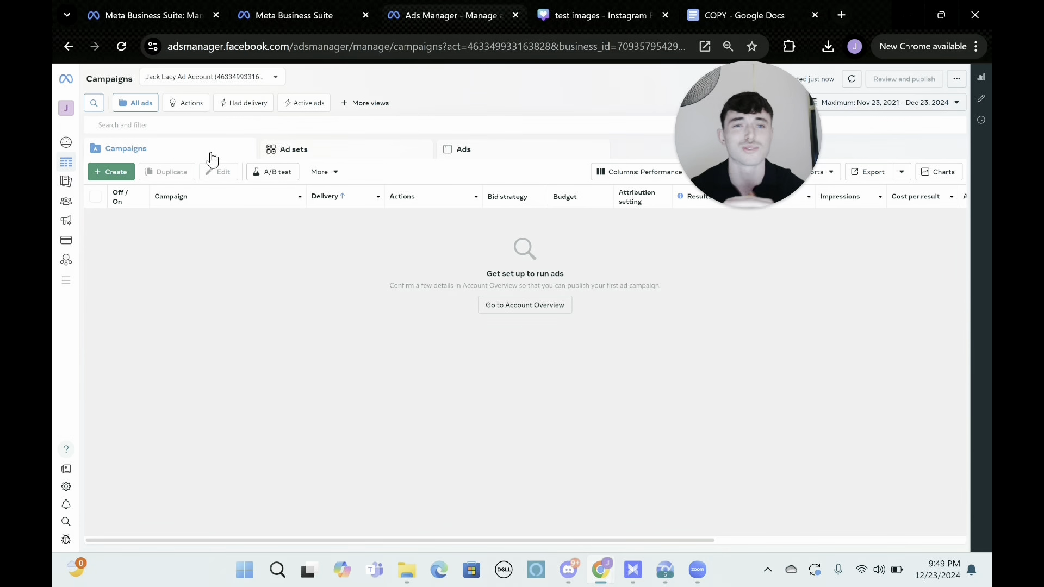
left_click(127, 174)
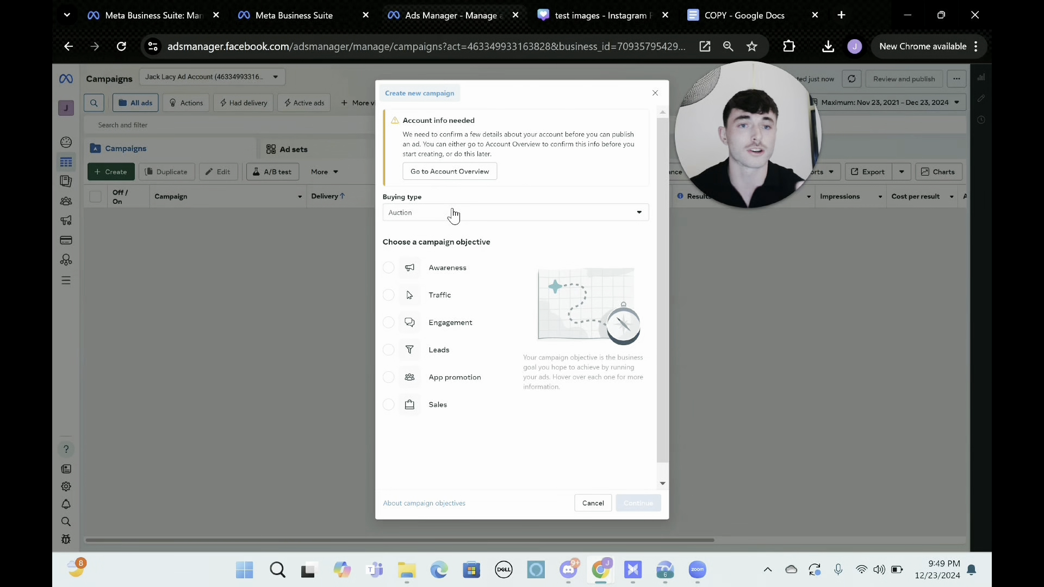
left_click(430, 352)
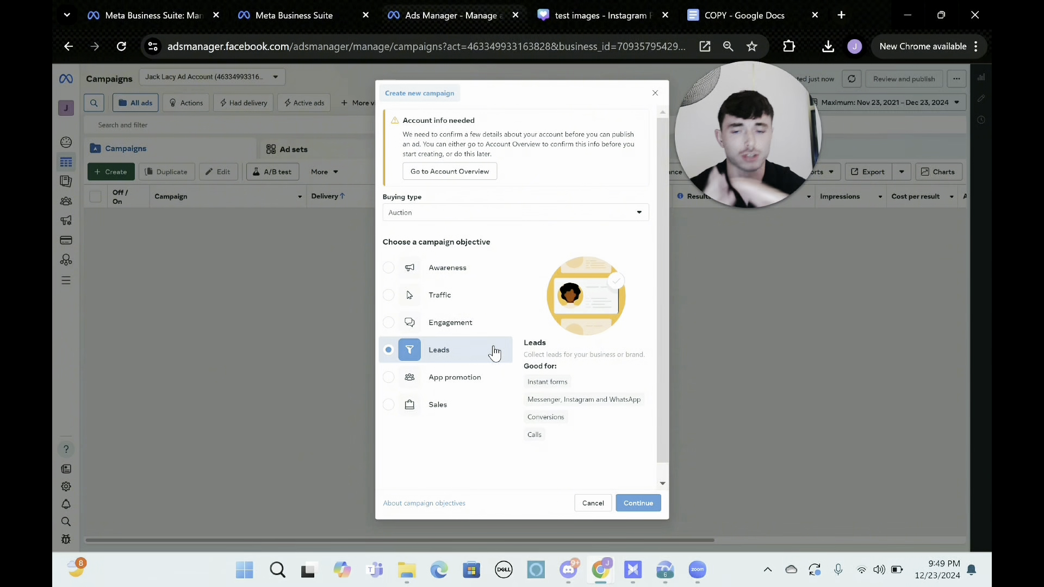
left_click(445, 410)
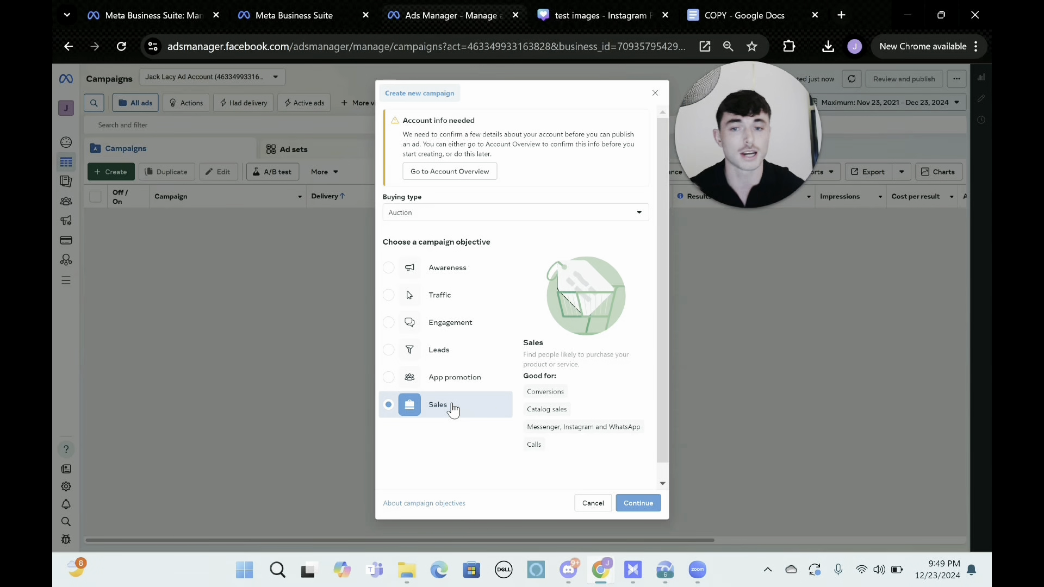
left_click(433, 360)
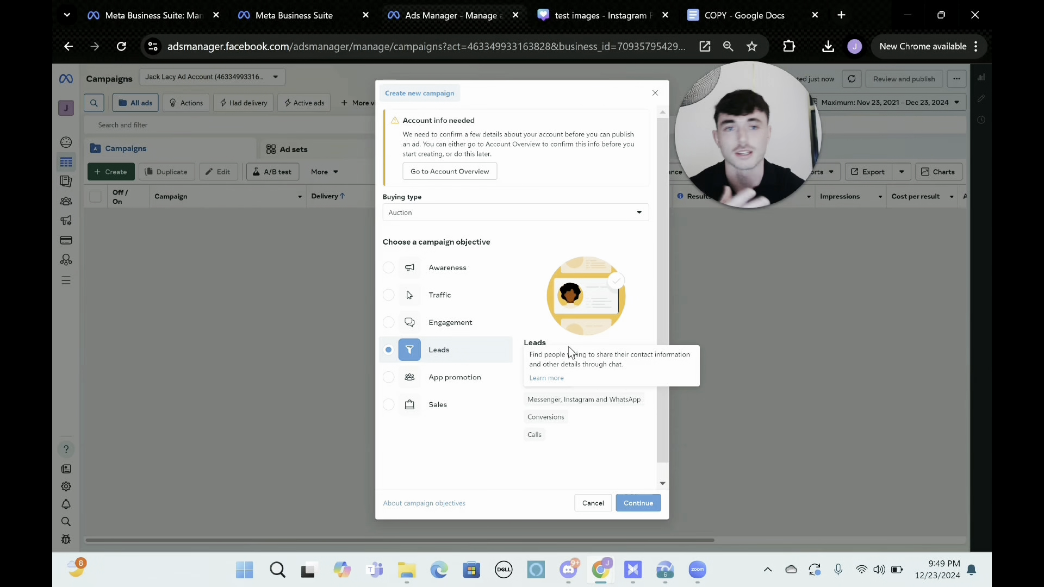
left_click(644, 502)
left_click(513, 308)
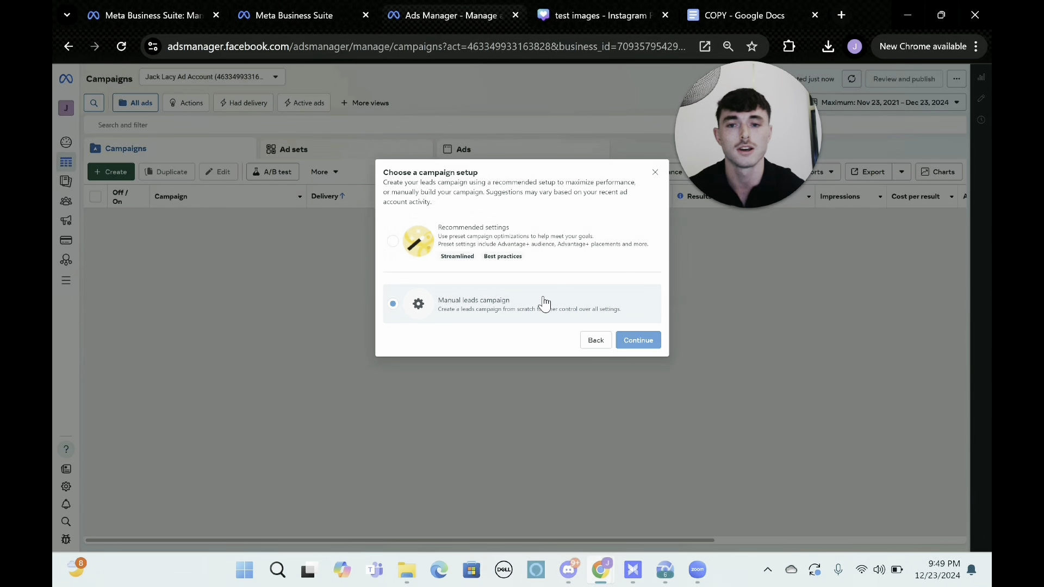
left_click(628, 340)
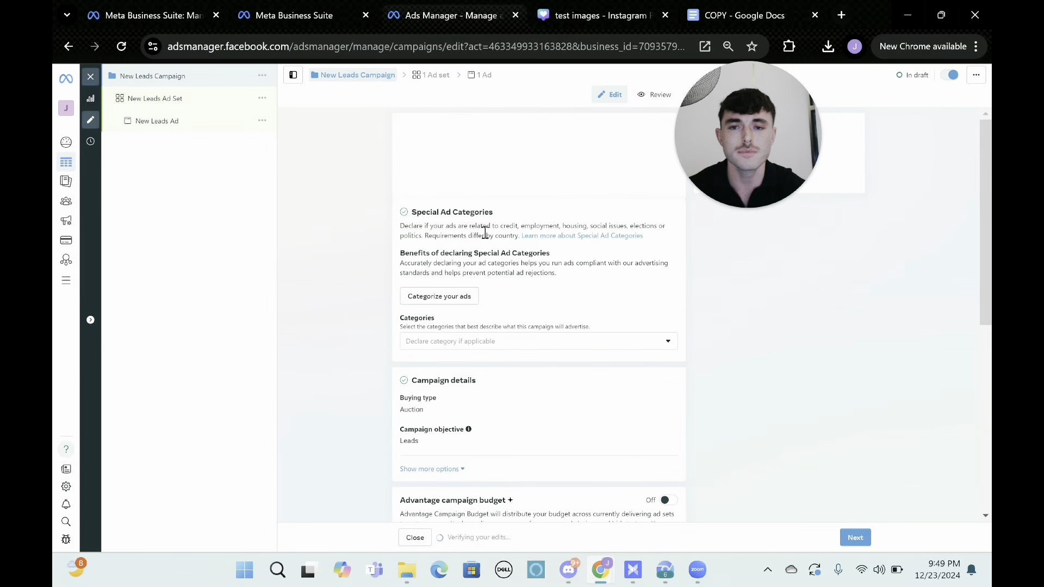
Rename the new leads campaign as Fitness Miami Campaign.
triple_click(460, 148)
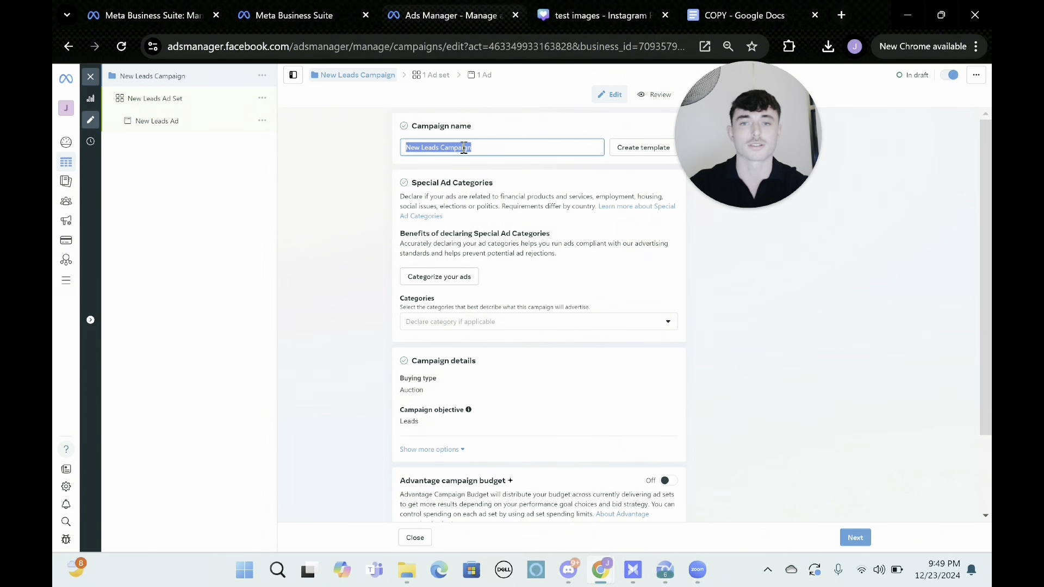
type("Fitness ")
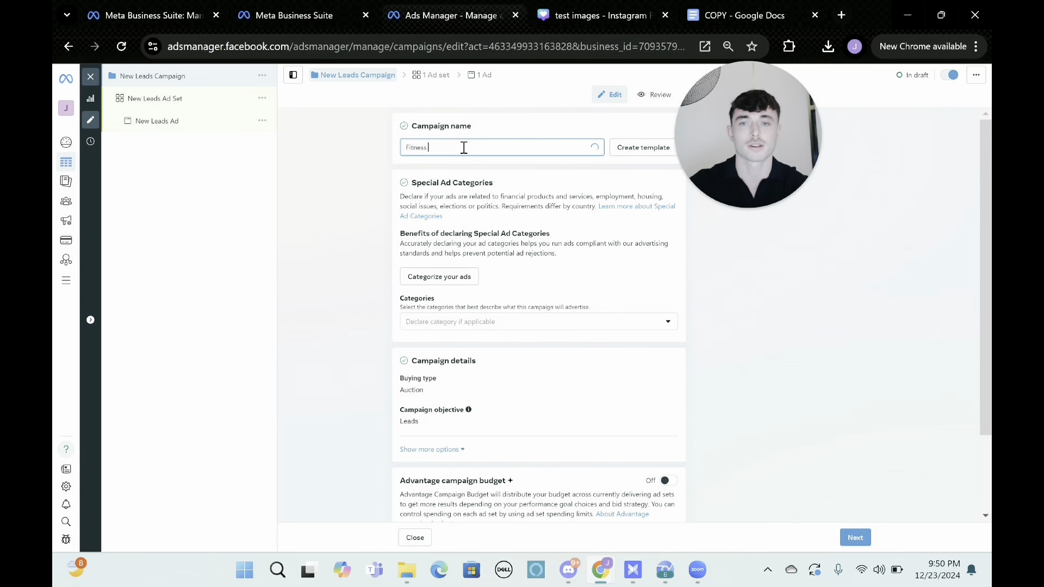
type("Mia")
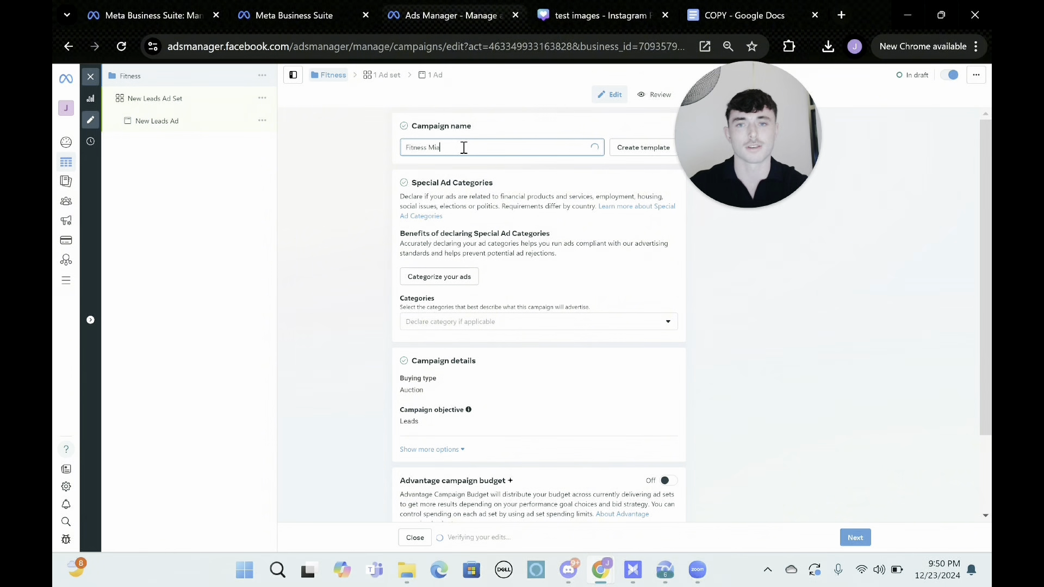
type("mi Campaign")
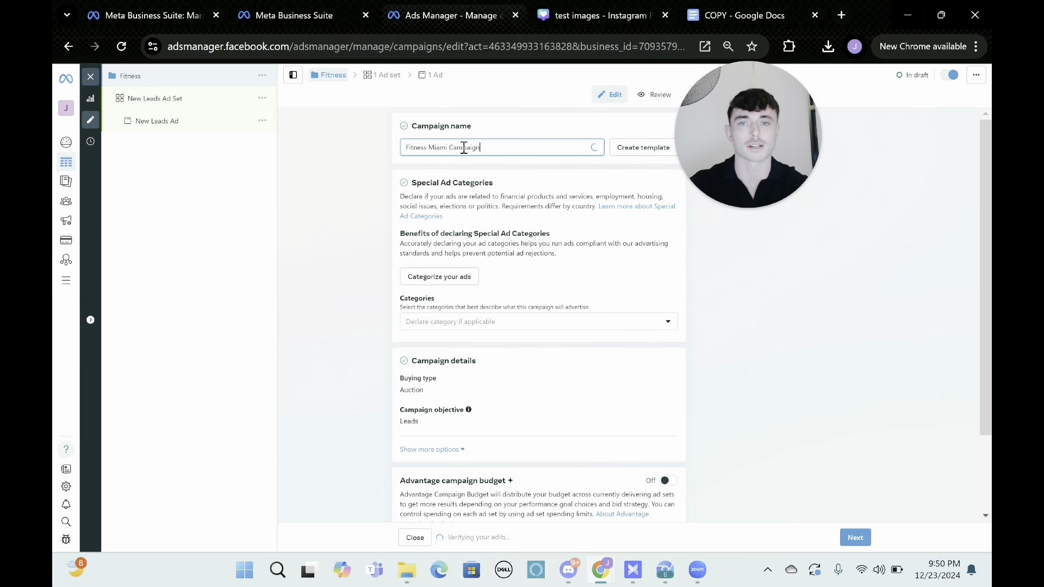
left_click(699, 259)
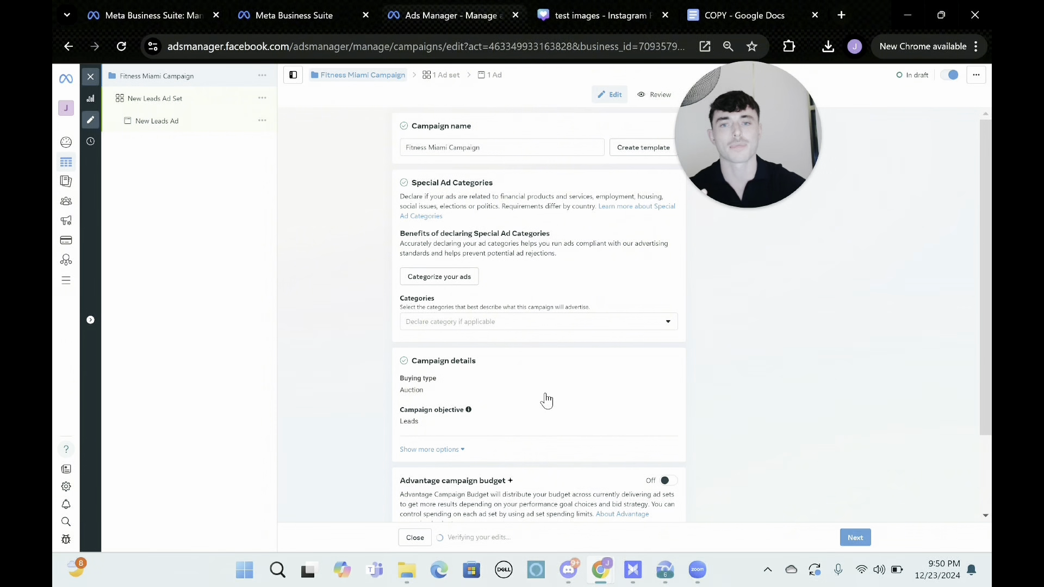
Look over the remaining campaign settings and rename the campaign's ad set as Miami Men 30+.
scroll(552, 404, "down", 2)
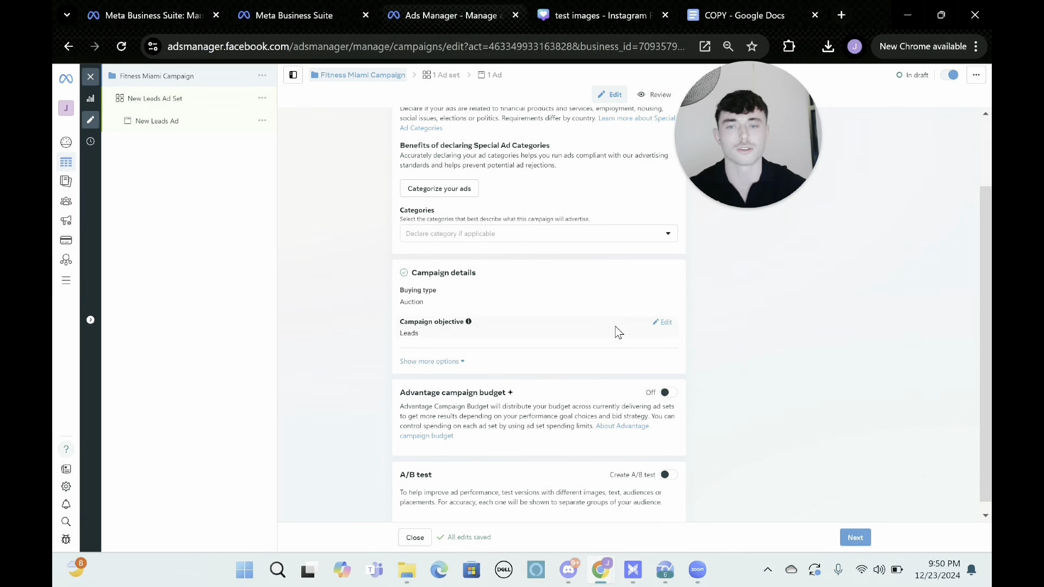
scroll(616, 330, "down", 1)
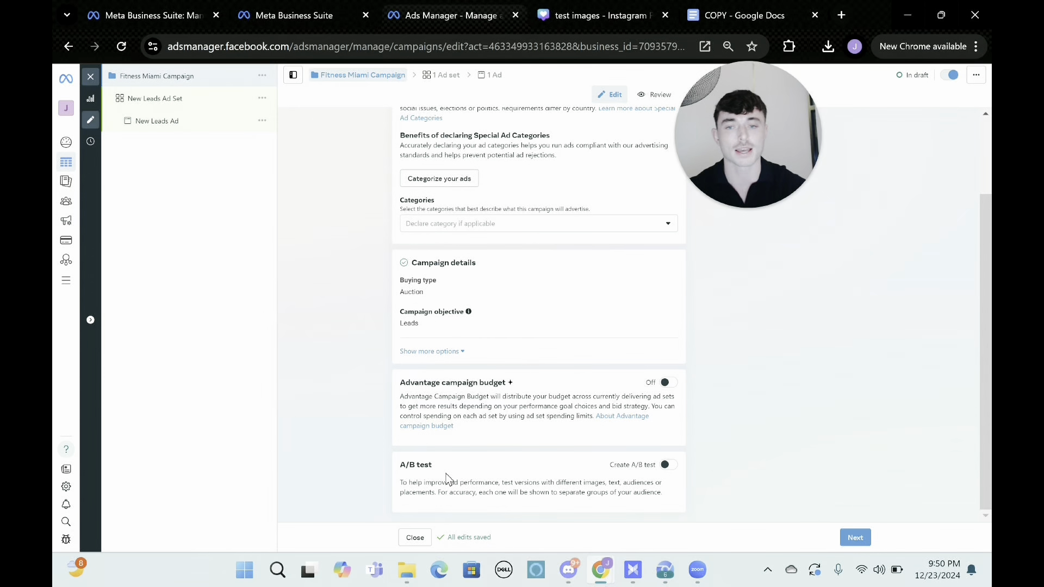
scroll(511, 330, "up", 3)
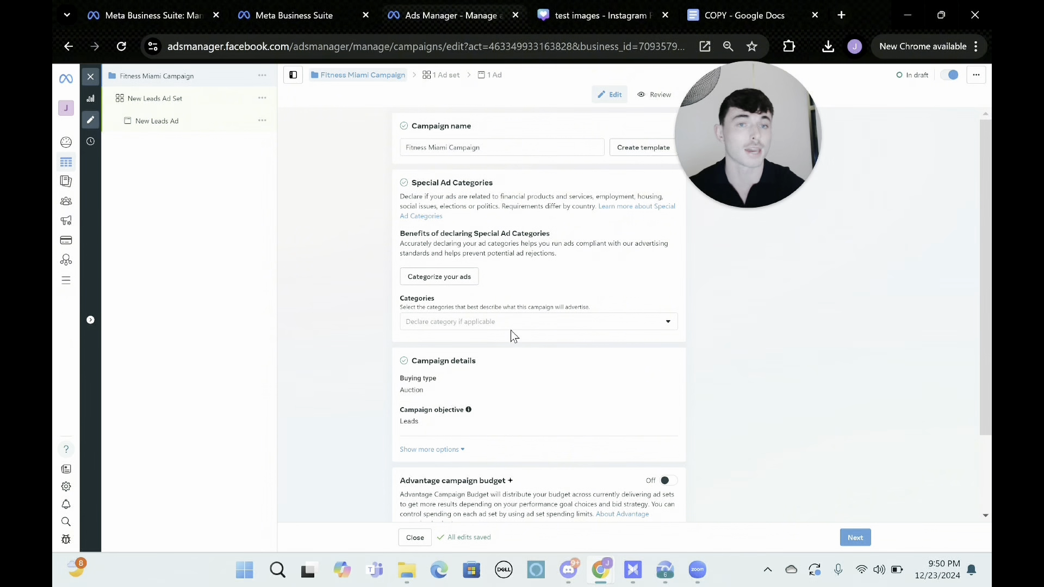
left_click(177, 97)
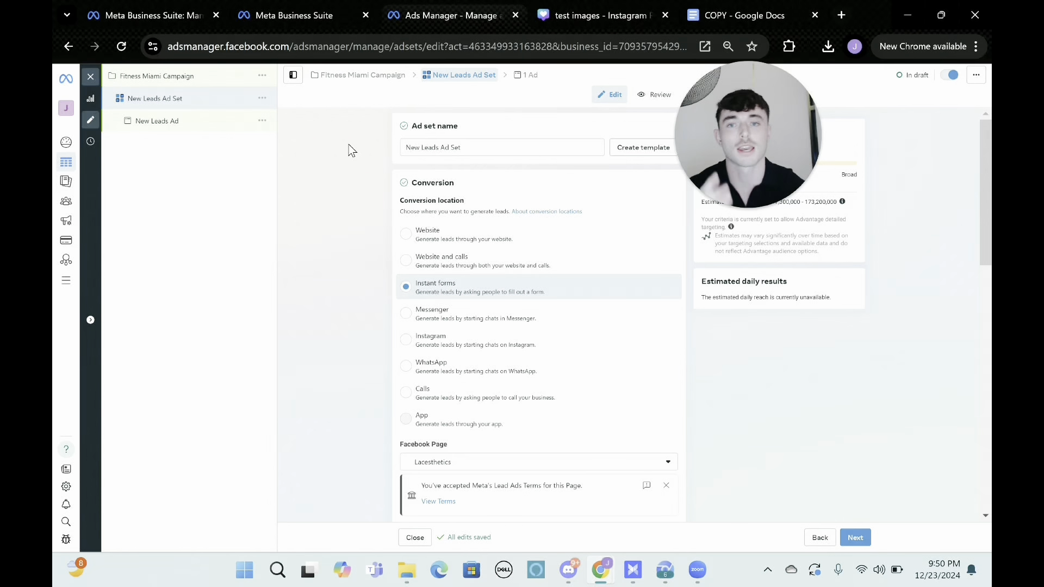
left_click_drag(465, 145, 408, 149)
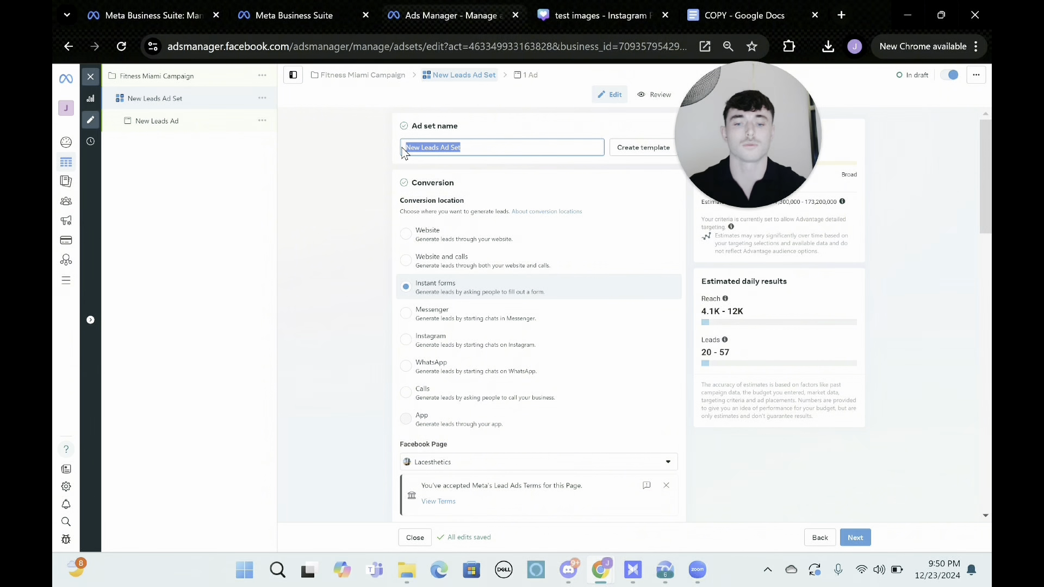
type("Miami M")
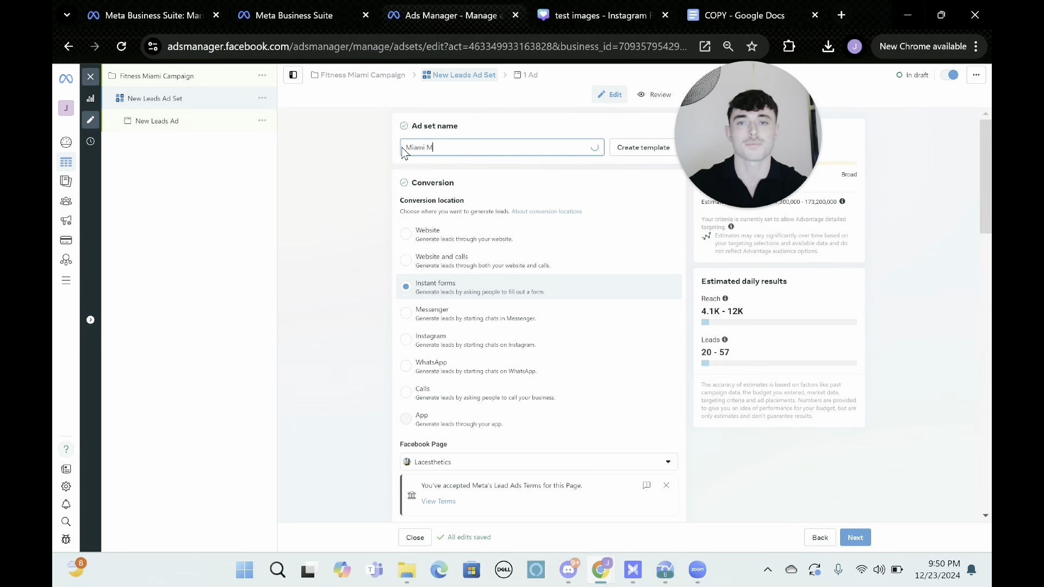
type("en 30+")
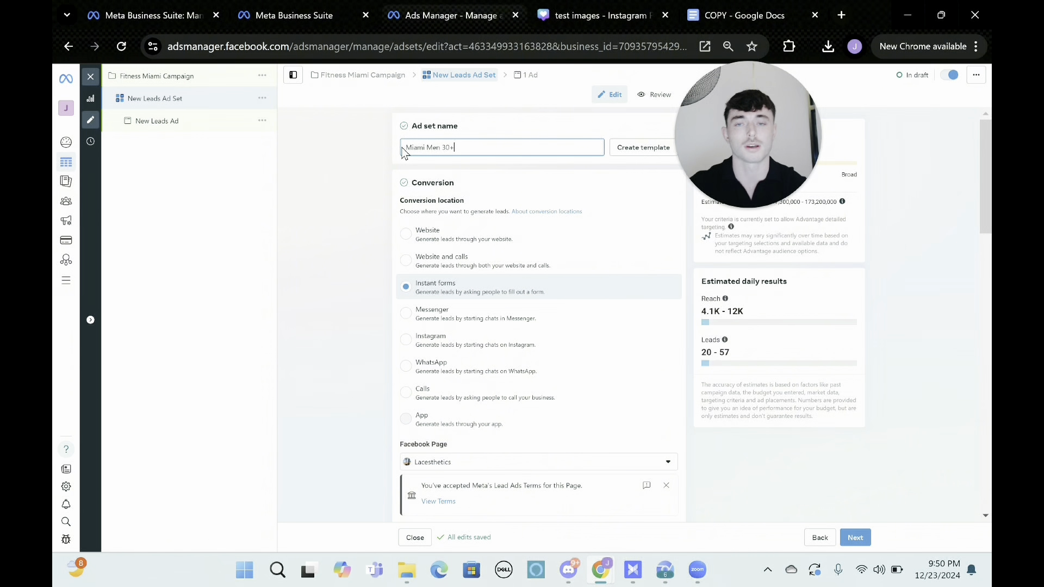
View the Lead Ads Terms for the ad set's Facebook Page, return to the ad set and dismiss the terms notice.
mouse_move(724, 339)
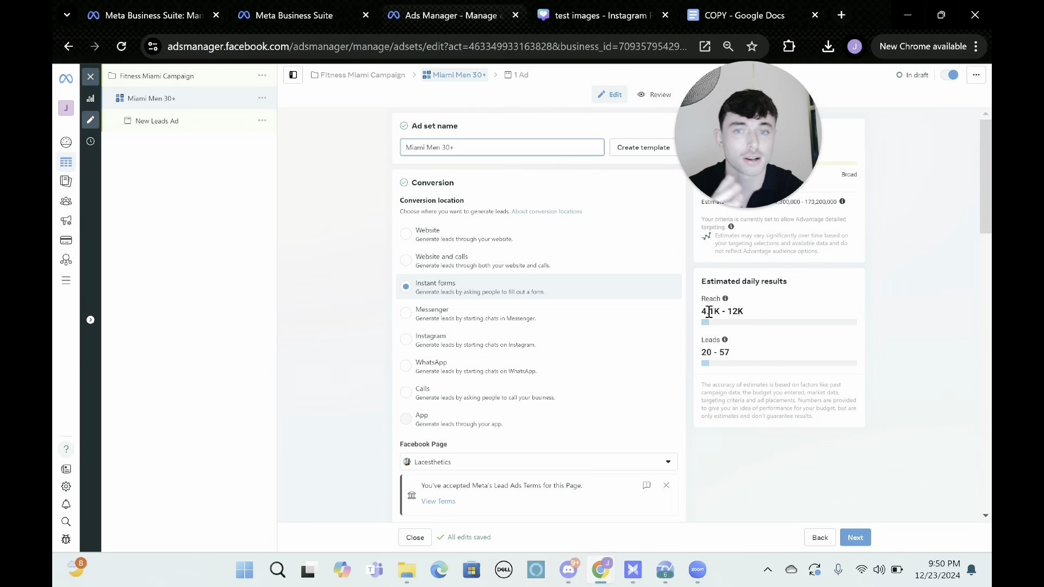
scroll(700, 305, "down", 1)
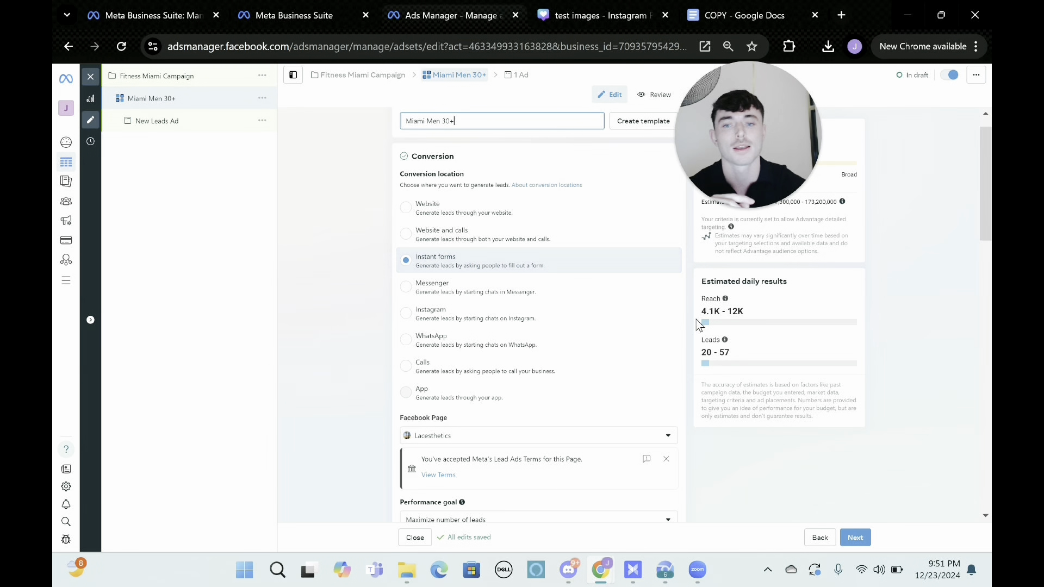
scroll(458, 267, "down", 3)
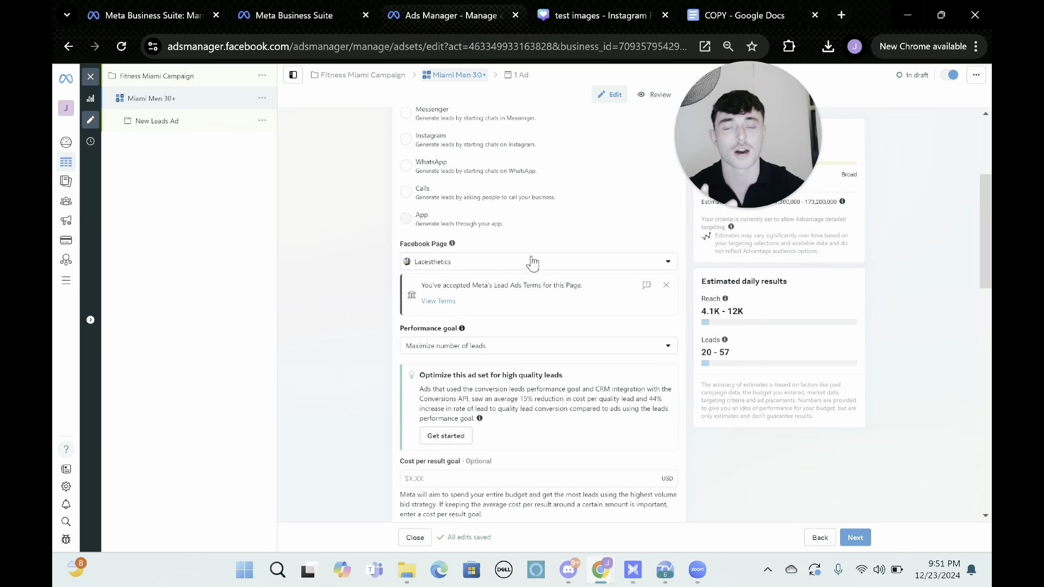
scroll(508, 274, "down", 1)
left_click(448, 290)
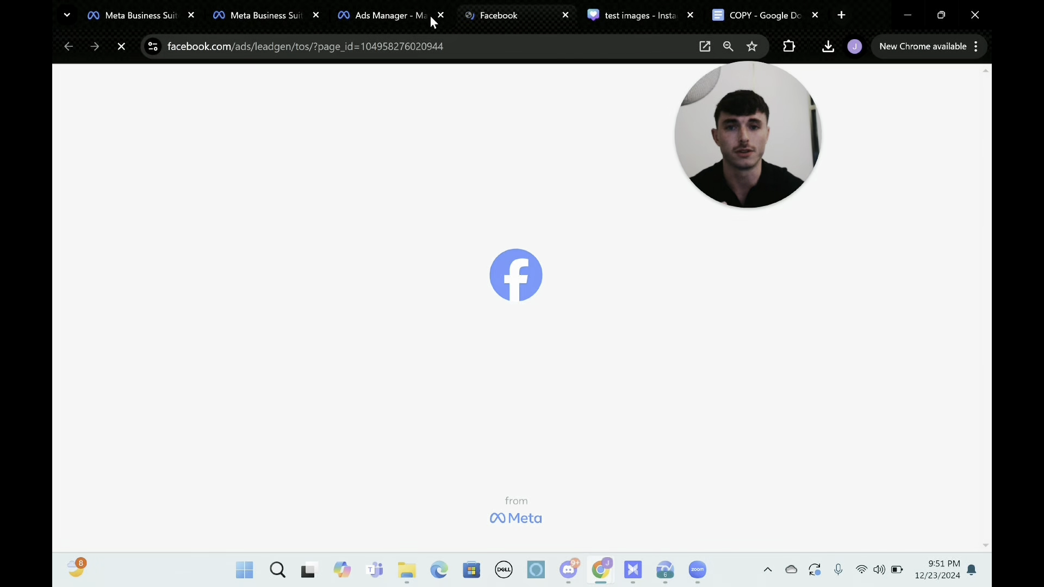
left_click(409, 15)
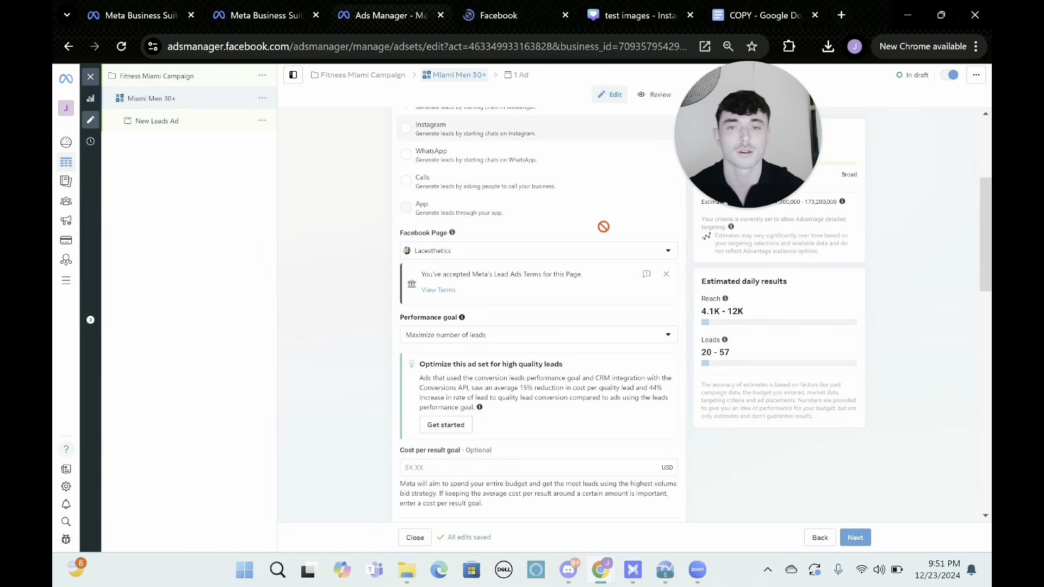
left_click(666, 274)
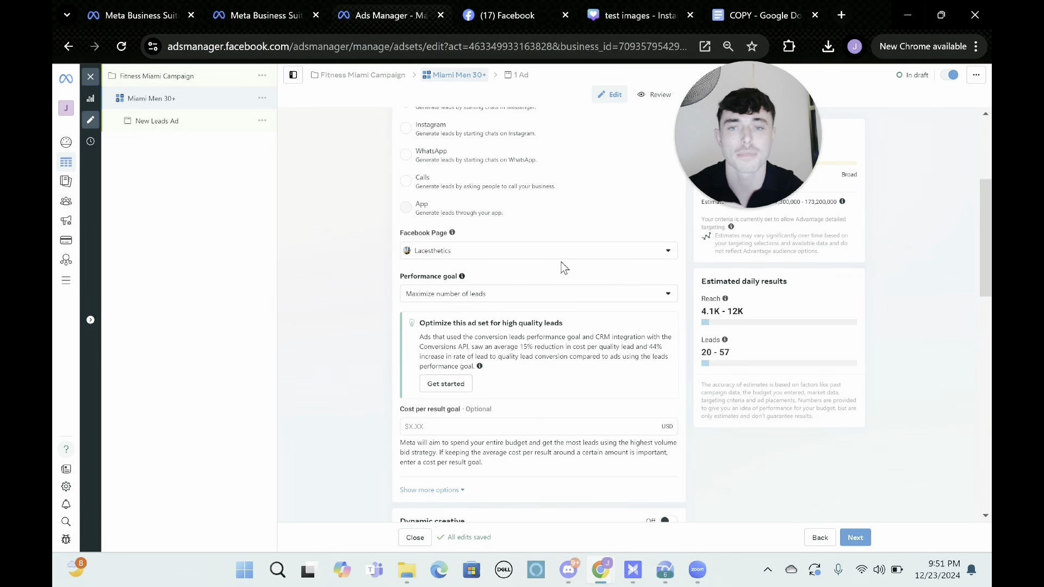
Set the ad set's daily budget to $25.00.
scroll(564, 268, "down", 1)
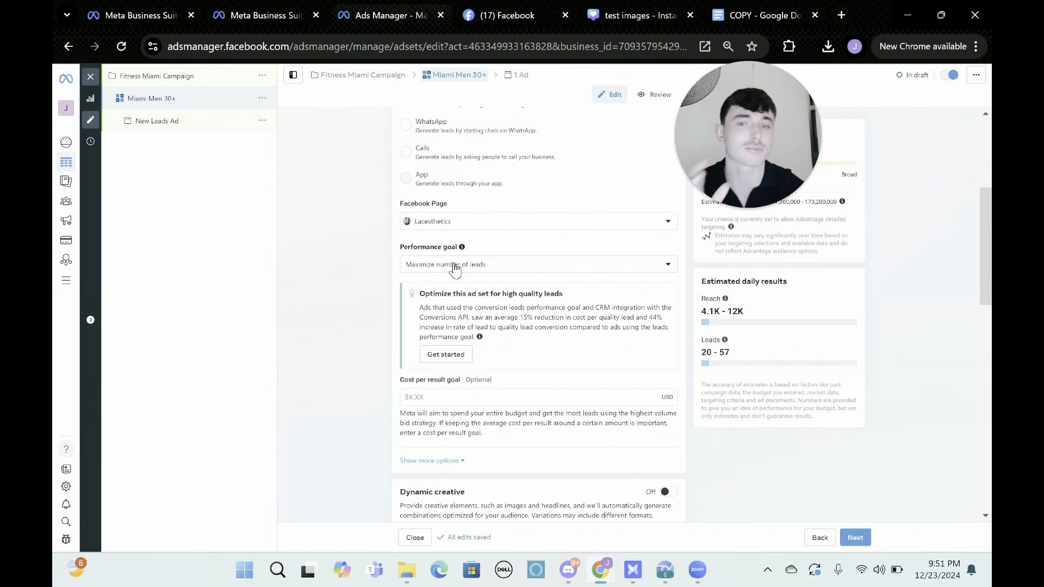
scroll(400, 362, "down", 3)
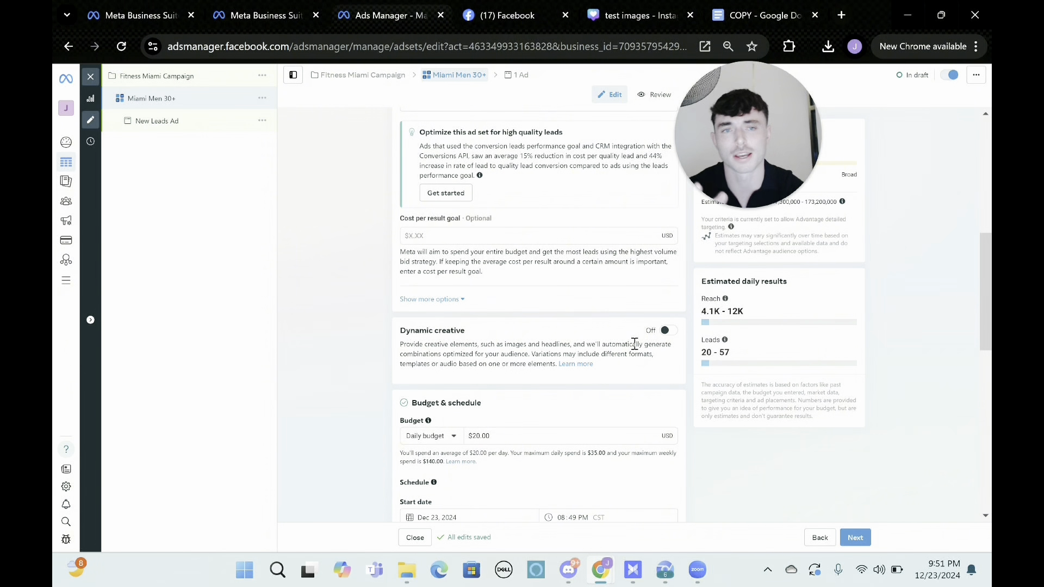
scroll(635, 344, "down", 1)
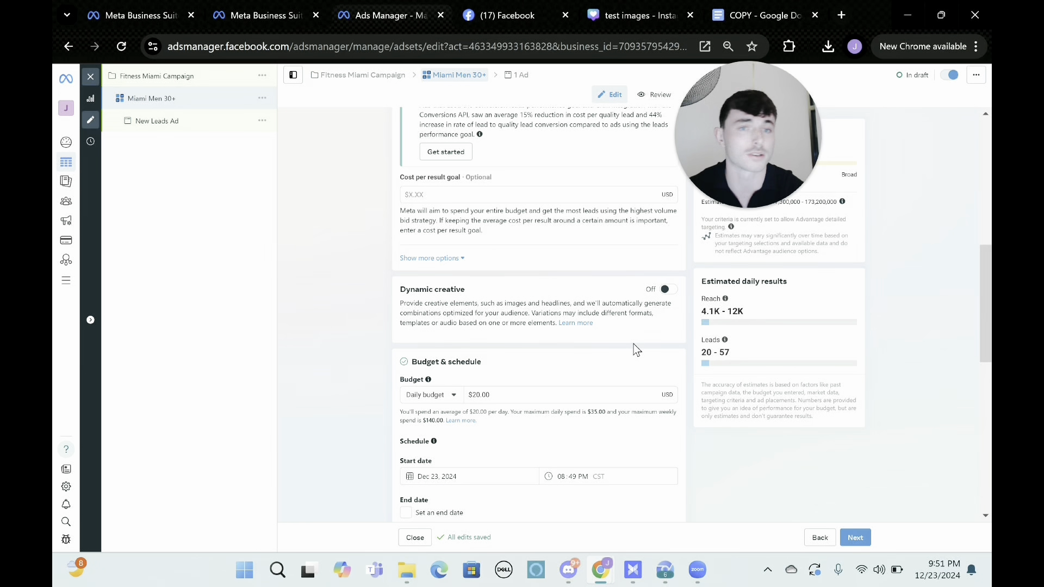
scroll(634, 348, "down", 1)
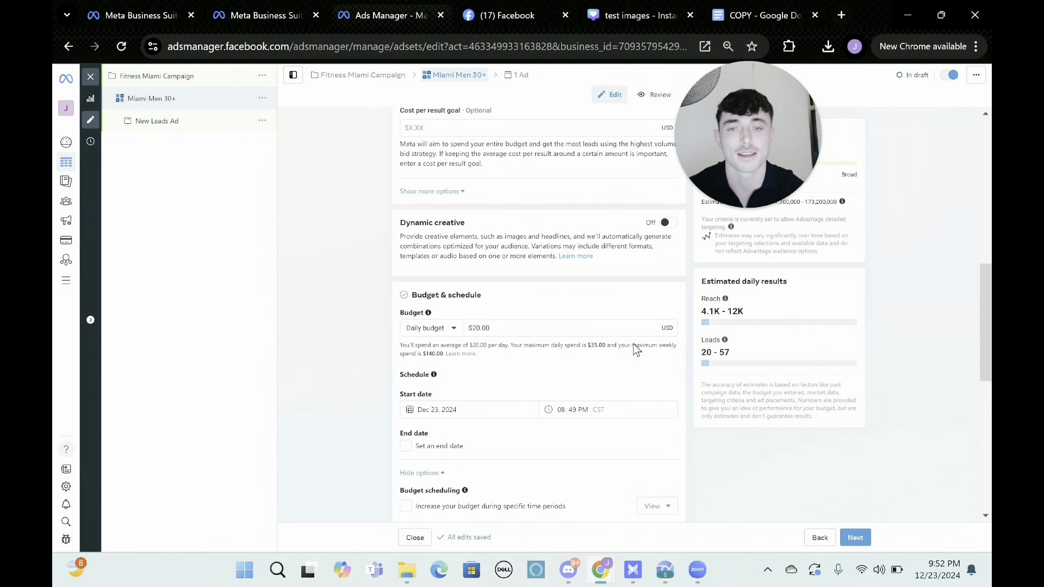
double_click(474, 327)
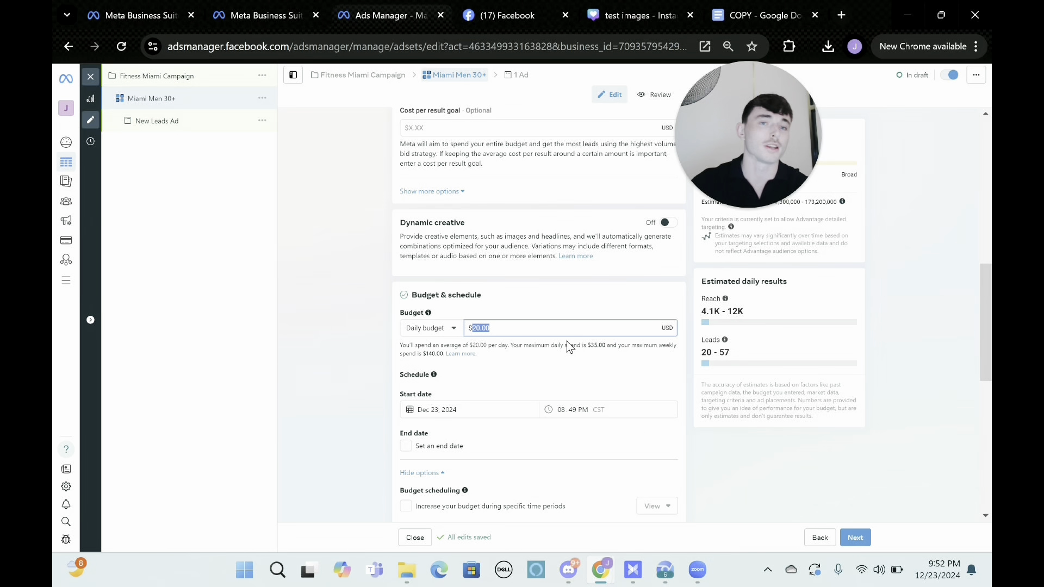
type("25")
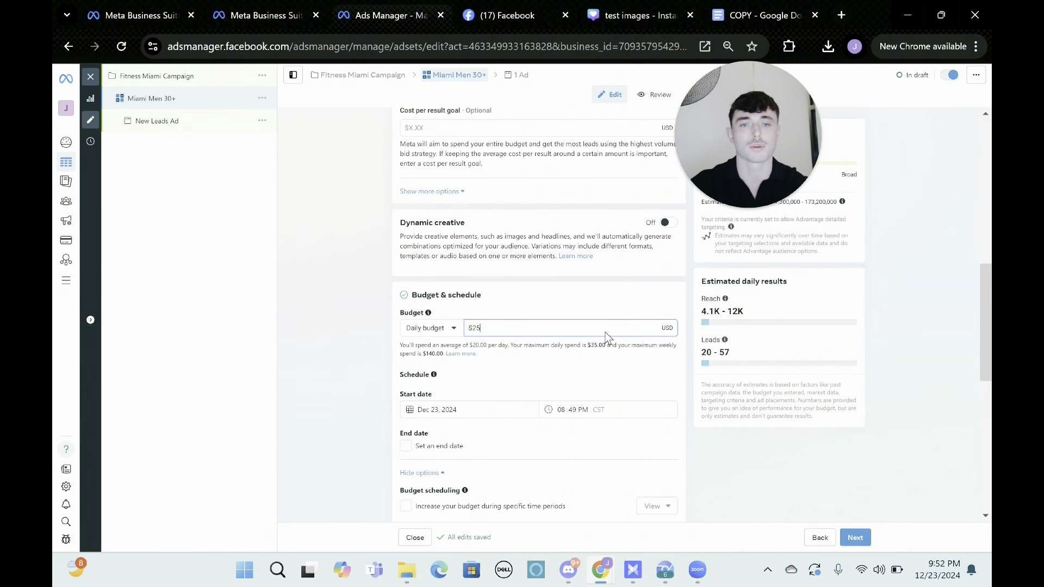
left_click(691, 326)
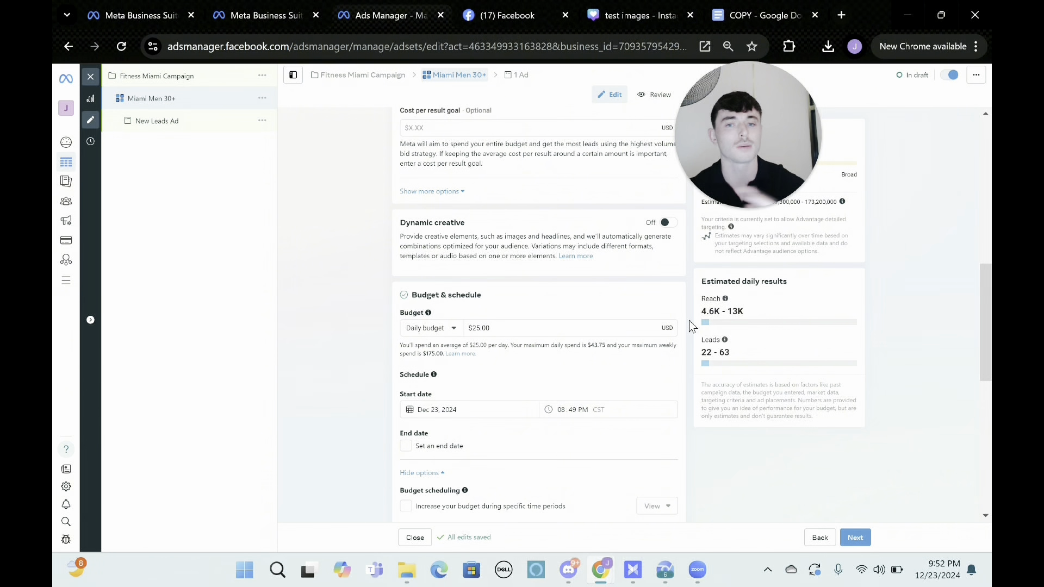
Replace United States with Miami, Florida as the included location in the ad set's audience controls.
scroll(641, 335, "down", 5)
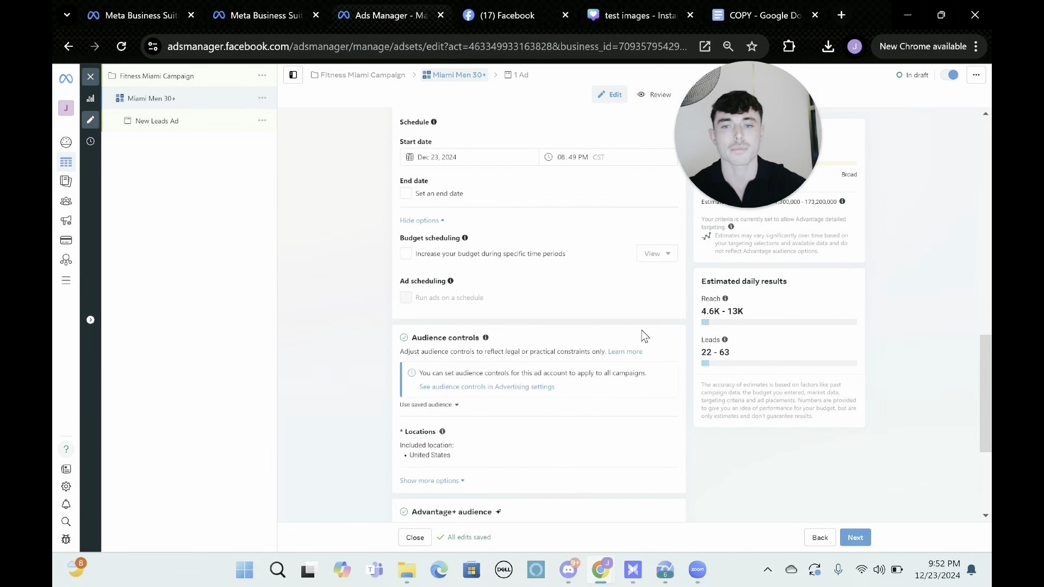
scroll(604, 356, "down", 1)
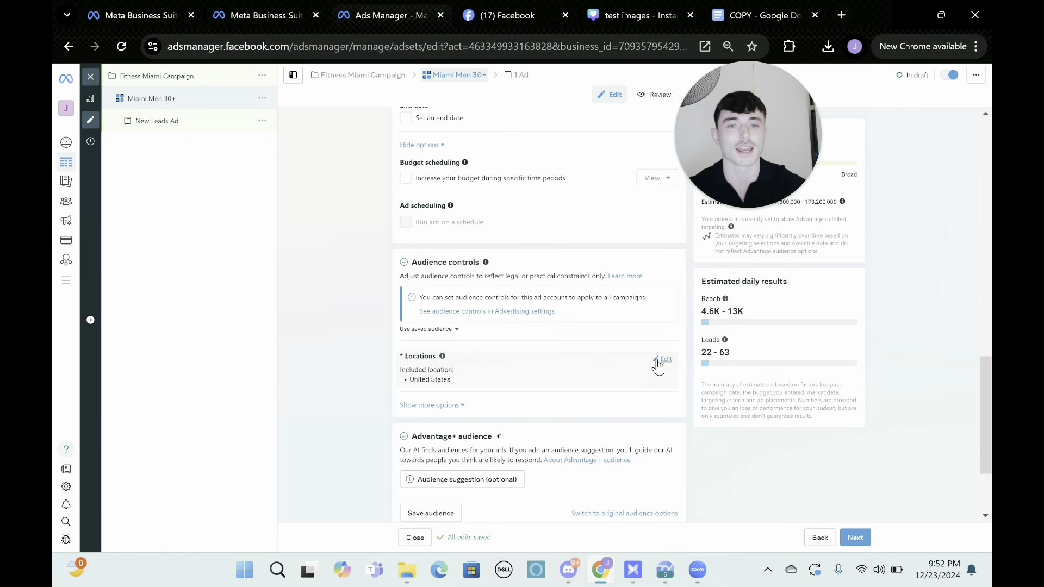
left_click(658, 360)
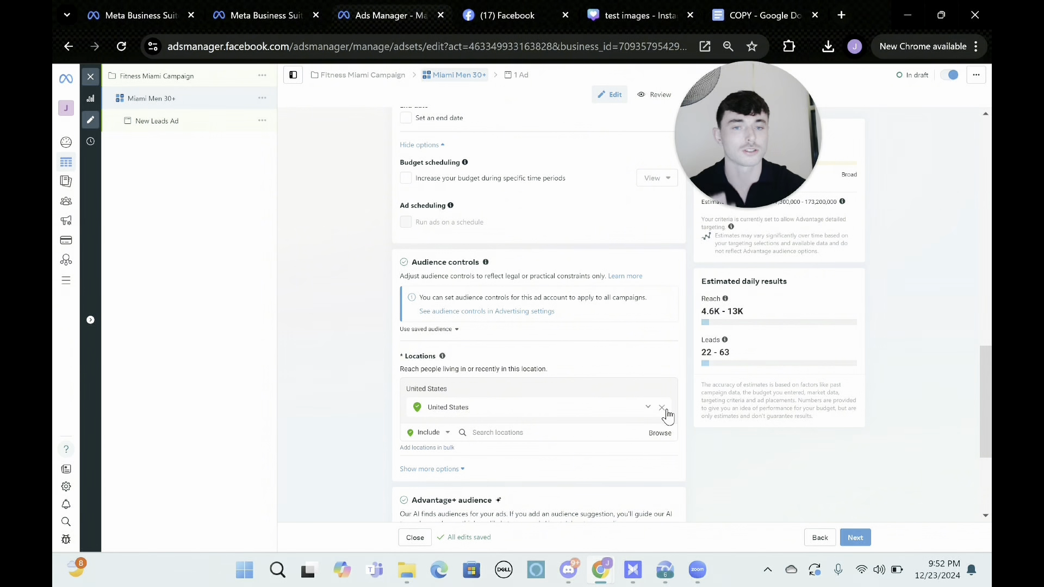
left_click(663, 409)
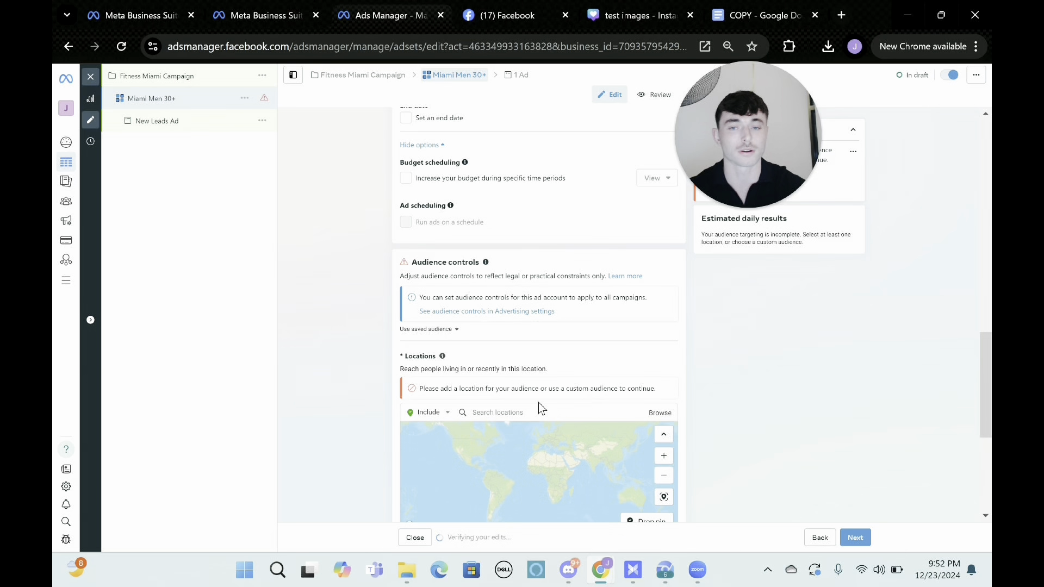
left_click(513, 412)
type("m")
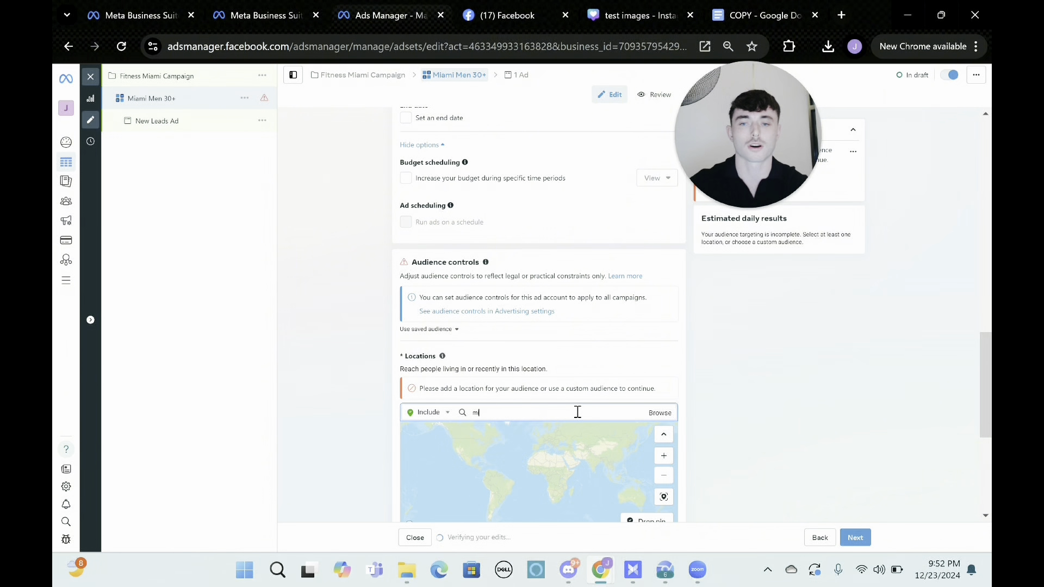
type("iami")
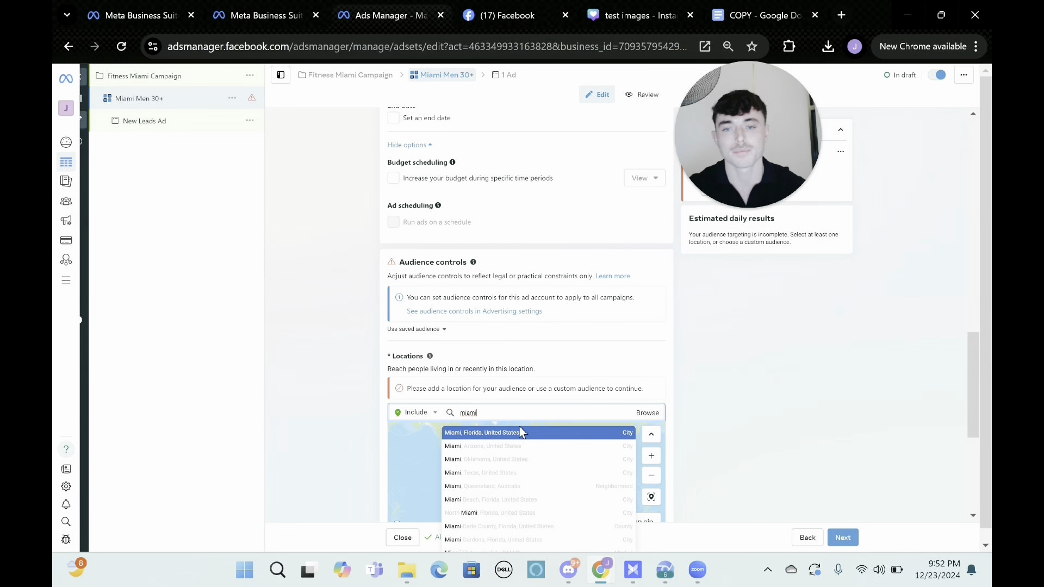
left_click(514, 435)
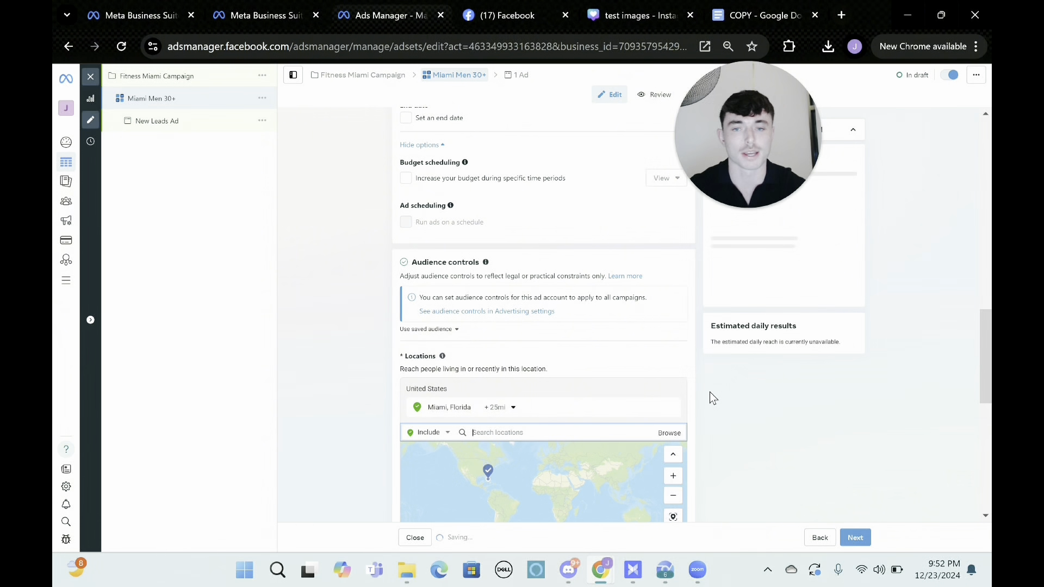
Using the original audience options, set the audience's minimum age to 30 and its gender to Men.
scroll(710, 393, "down", 3)
scroll(710, 392, "down", 1)
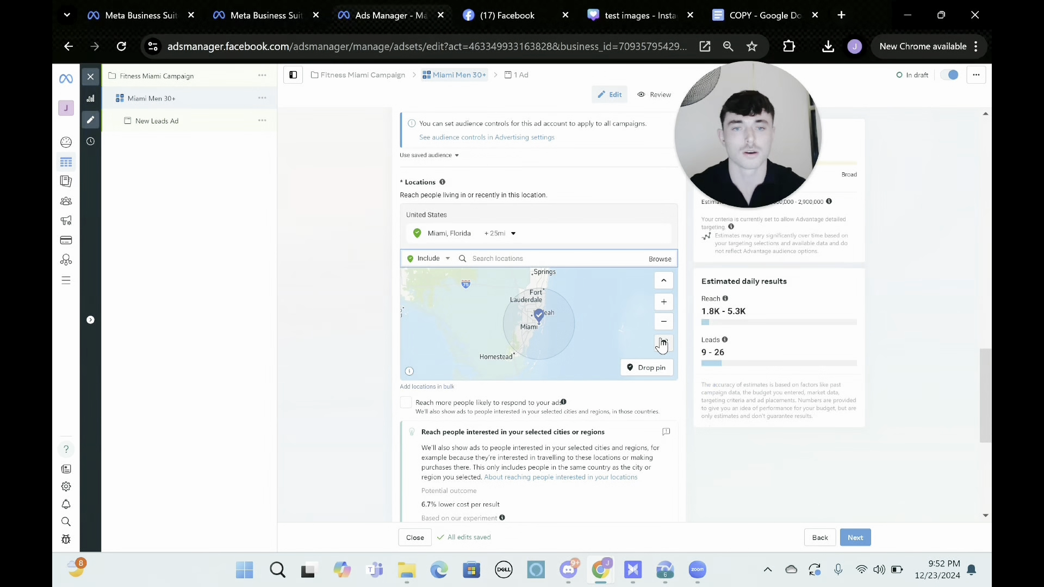
scroll(726, 311, "up", 1)
scroll(726, 311, "down", 3)
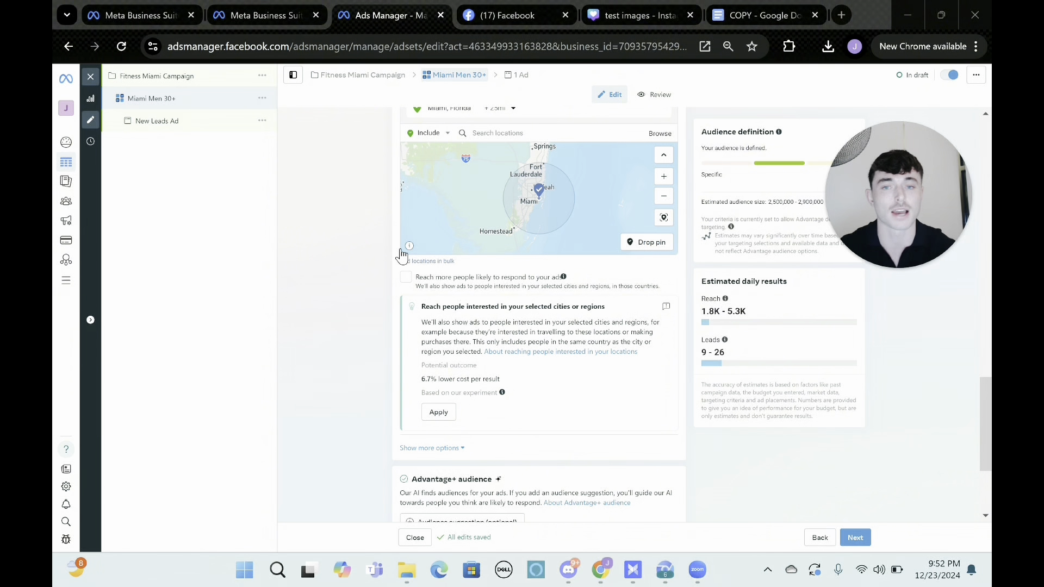
scroll(618, 302, "down", 4)
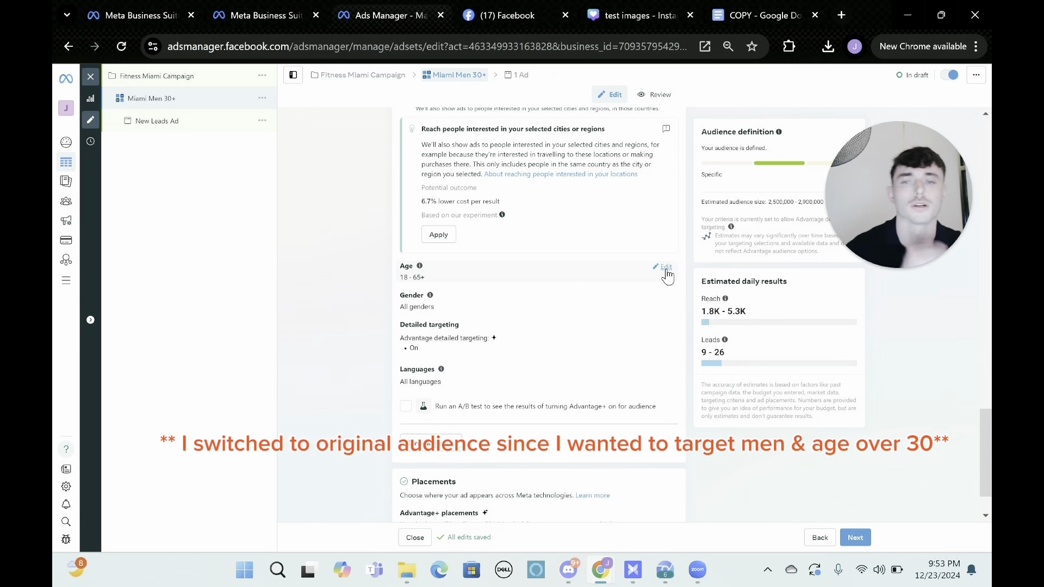
left_click(666, 269)
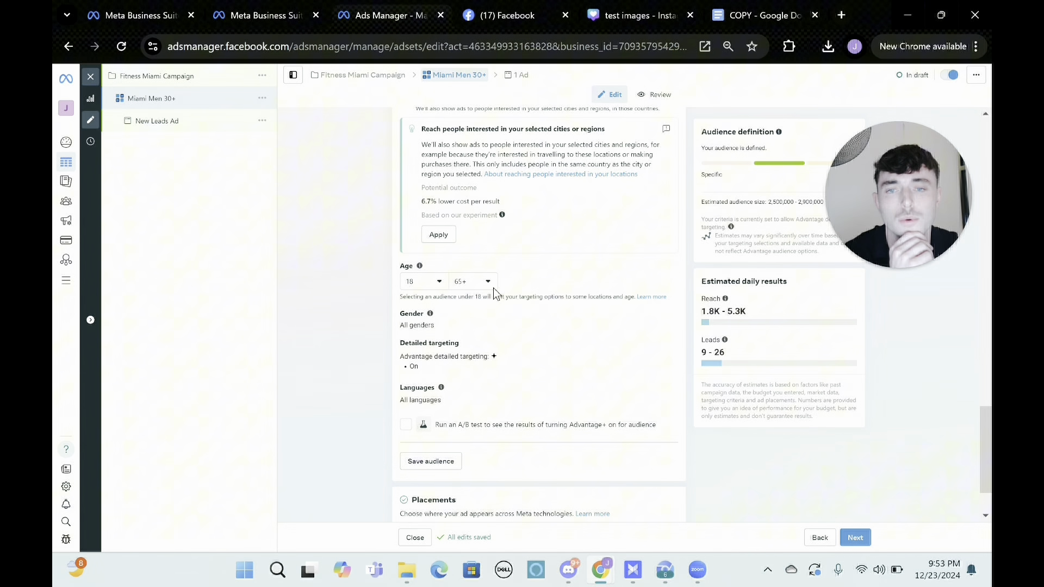
left_click(433, 288)
scroll(424, 359, "down", 3)
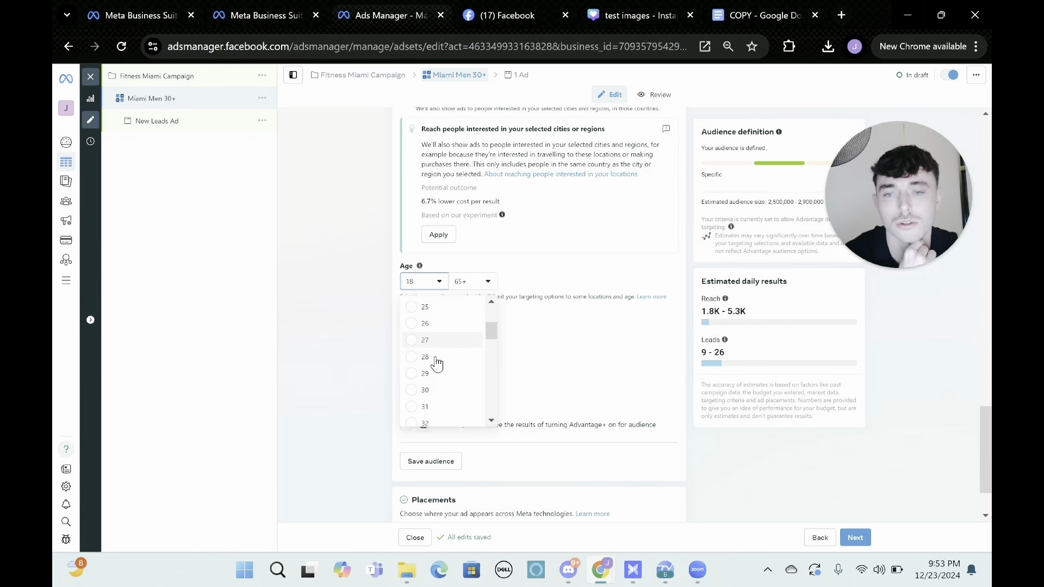
left_click(425, 391)
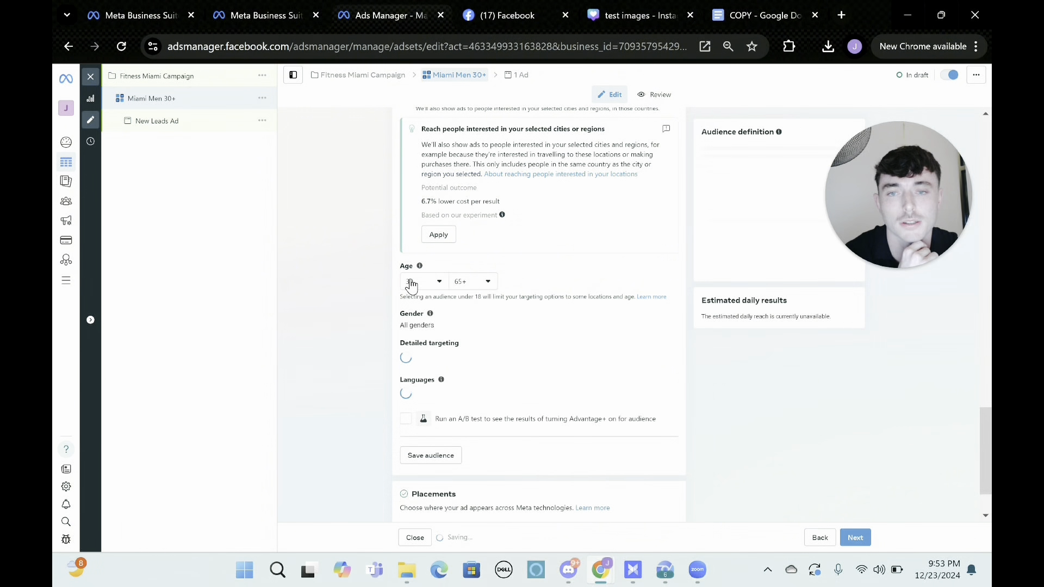
left_click(668, 315)
left_click(438, 329)
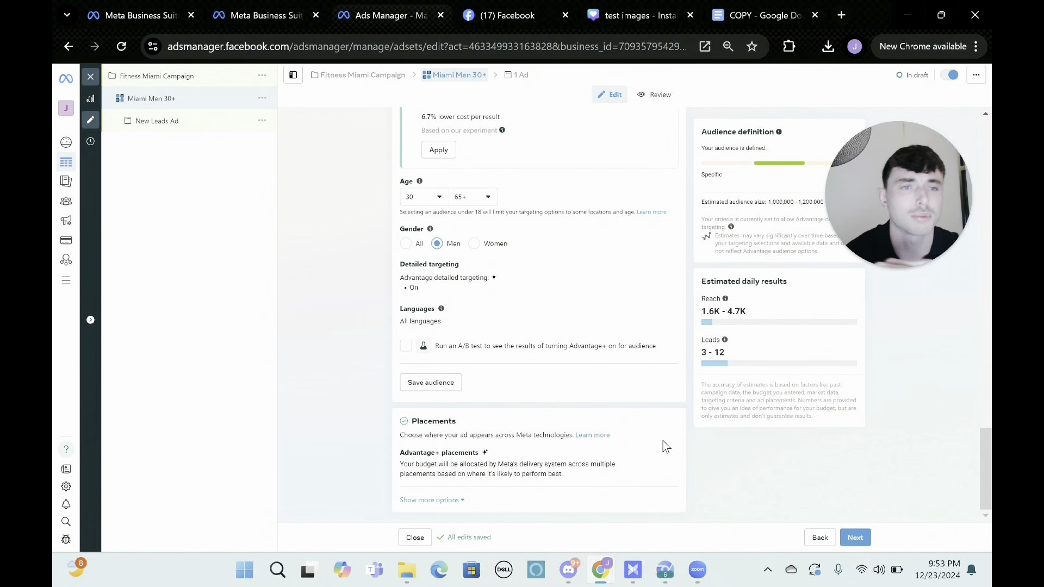
Dismiss the recommendation about removing some audience settings, shown above the ad set's locations.
scroll(663, 444, "up", 4)
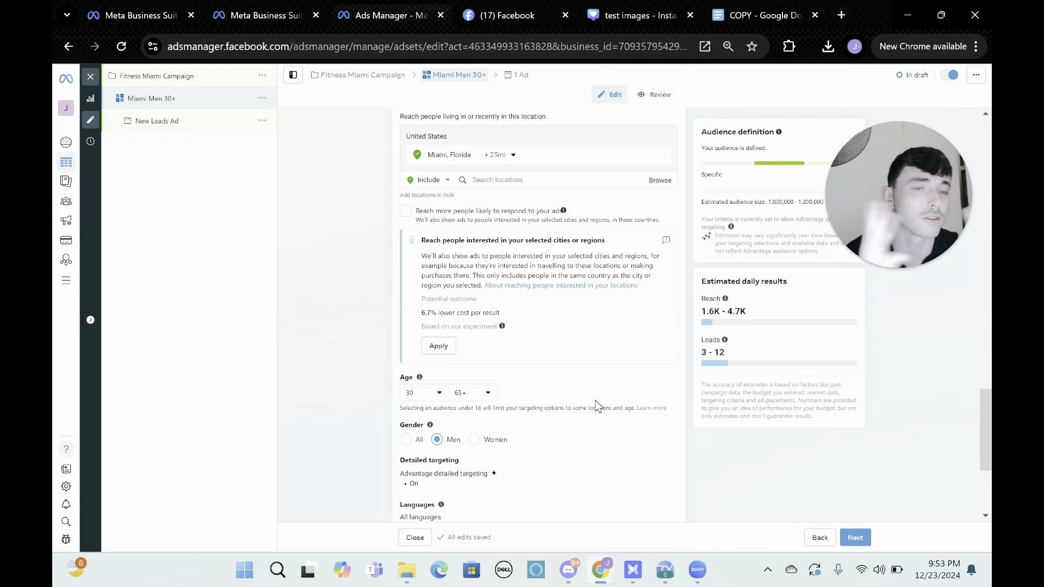
scroll(597, 405, "up", 5)
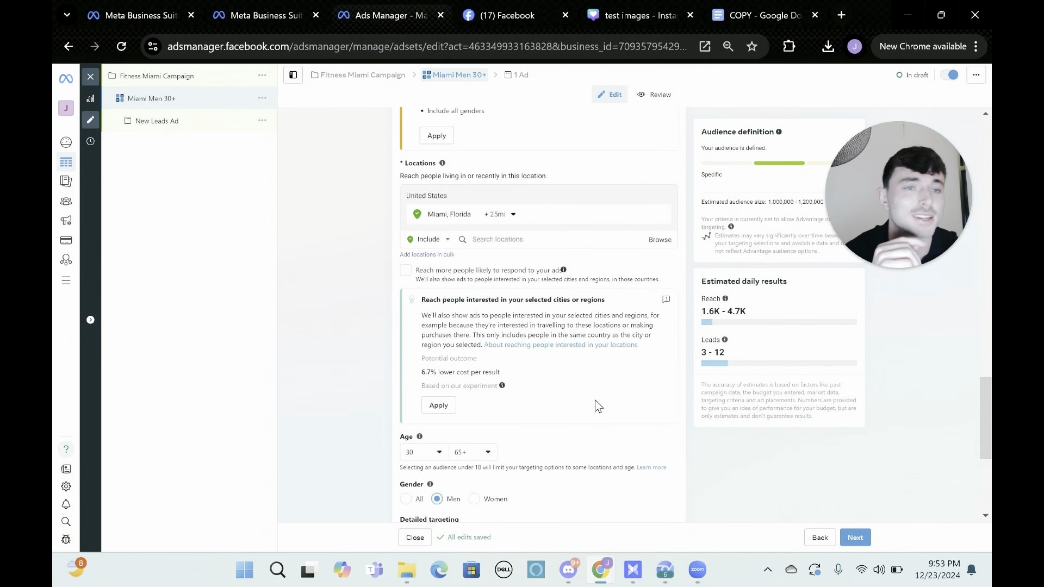
scroll(598, 406, "up", 1)
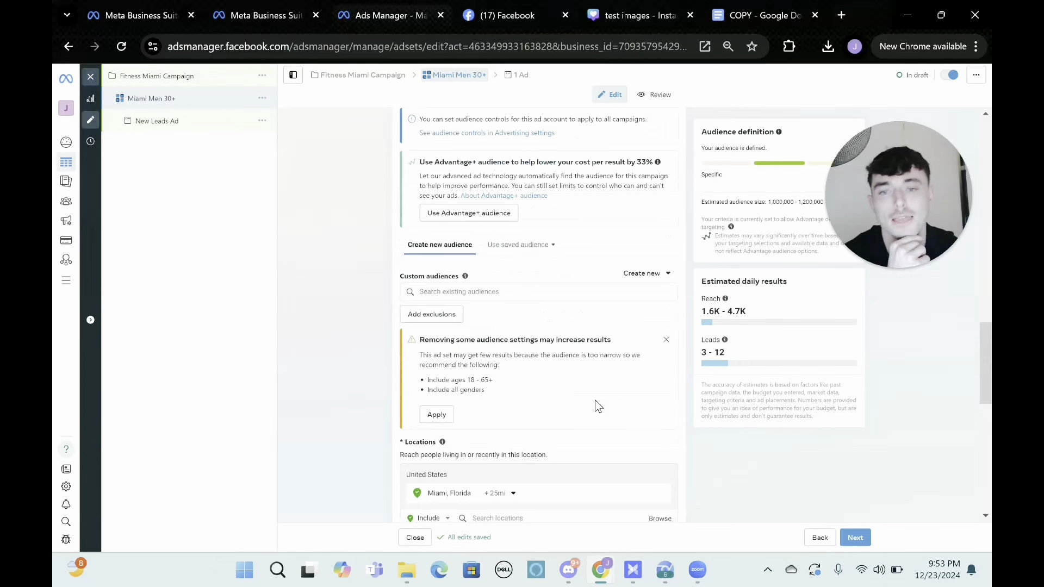
scroll(598, 407, "up", 1)
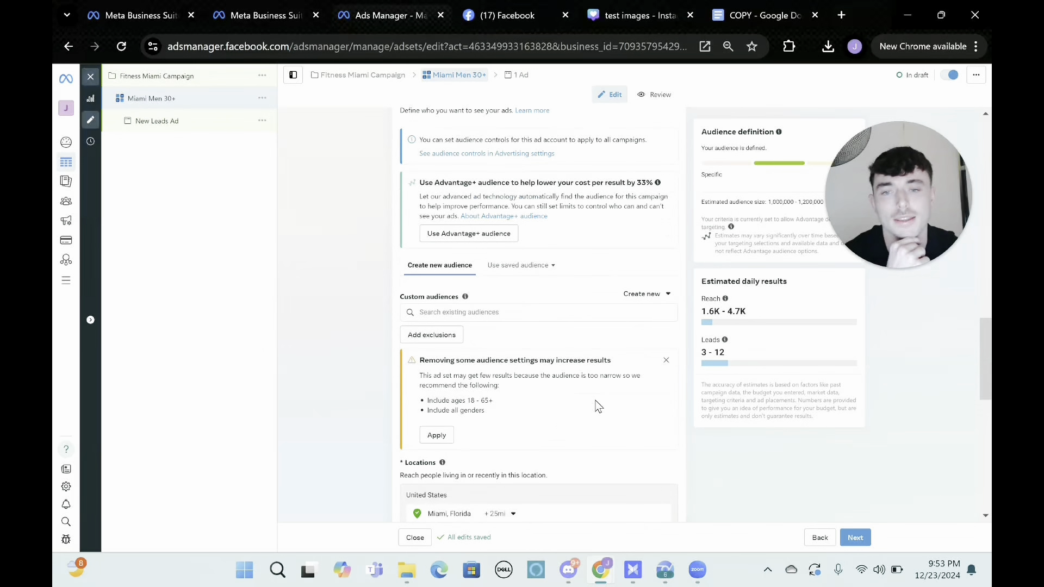
left_click(667, 361)
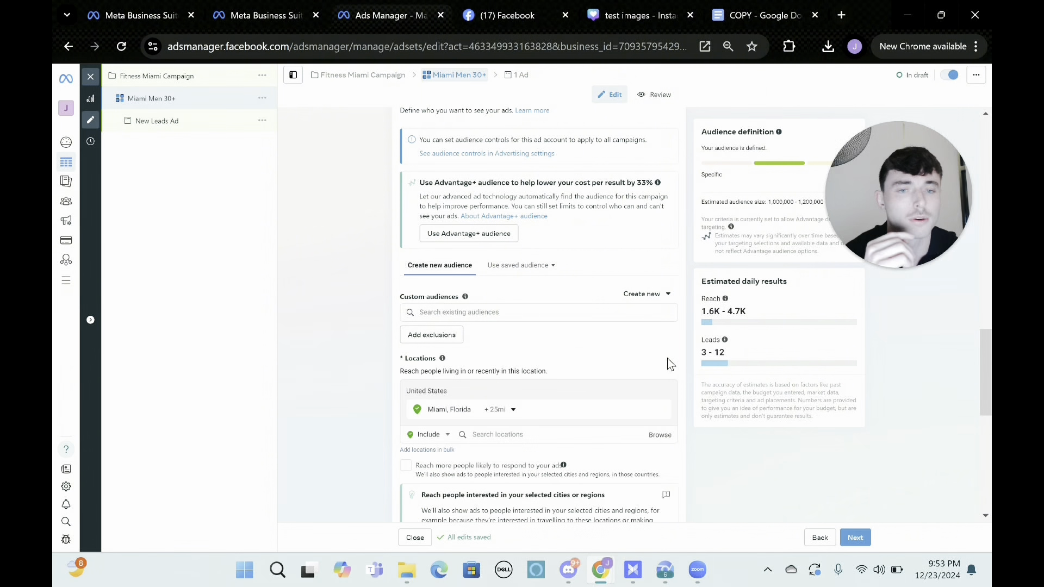
Review the ad set's audience, budget and conversion settings together with its estimated daily results.
scroll(752, 323, "up", 1)
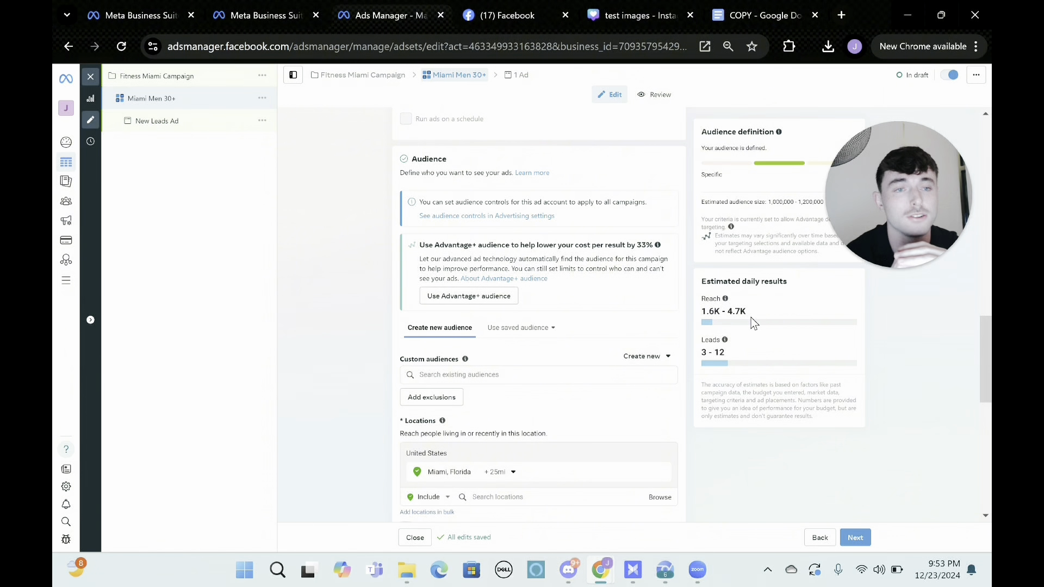
scroll(751, 321, "up", 2)
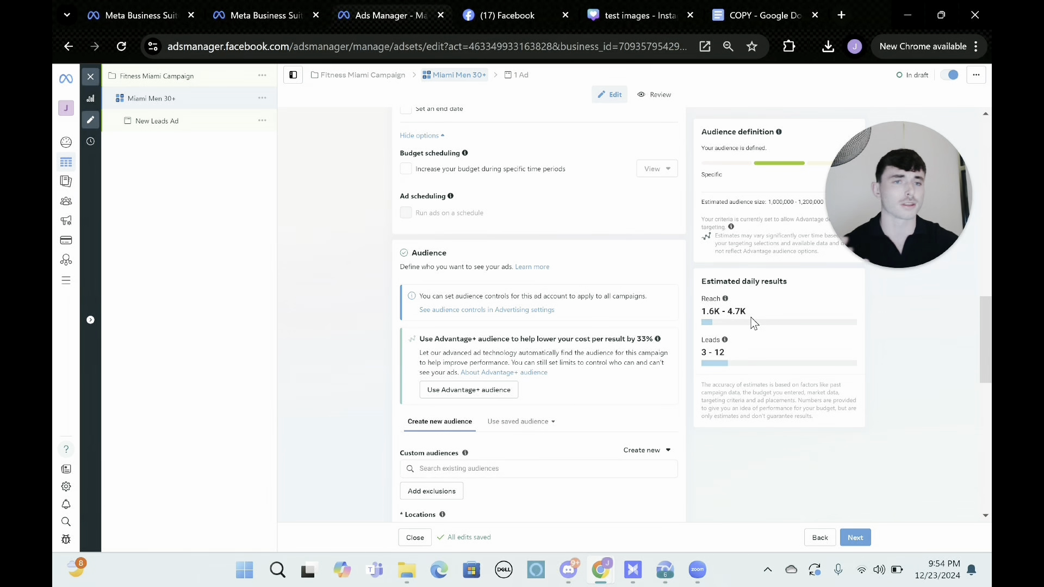
scroll(751, 321, "down", 10)
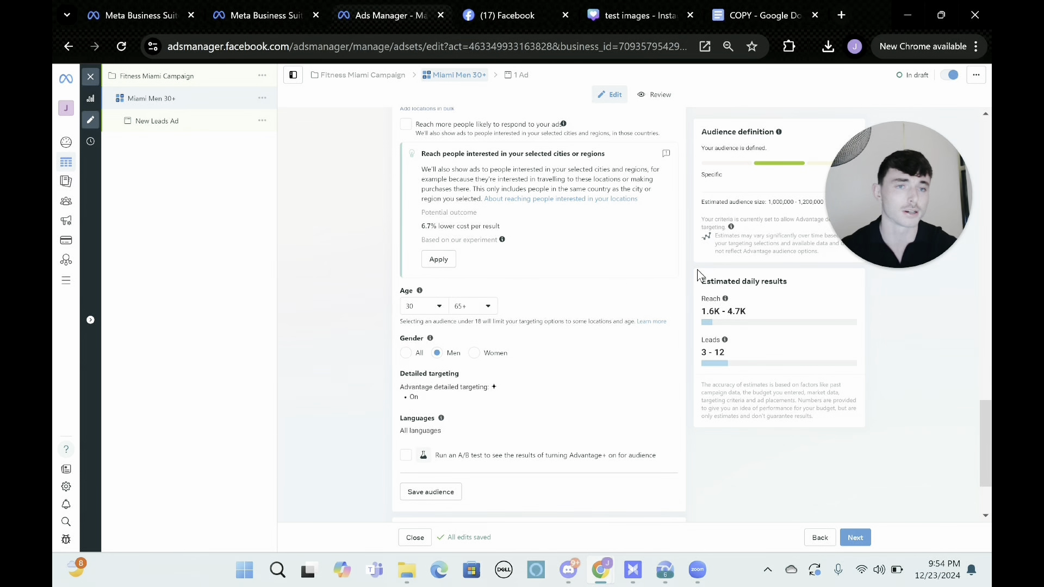
scroll(697, 270, "up", 3)
scroll(697, 269, "up", 2)
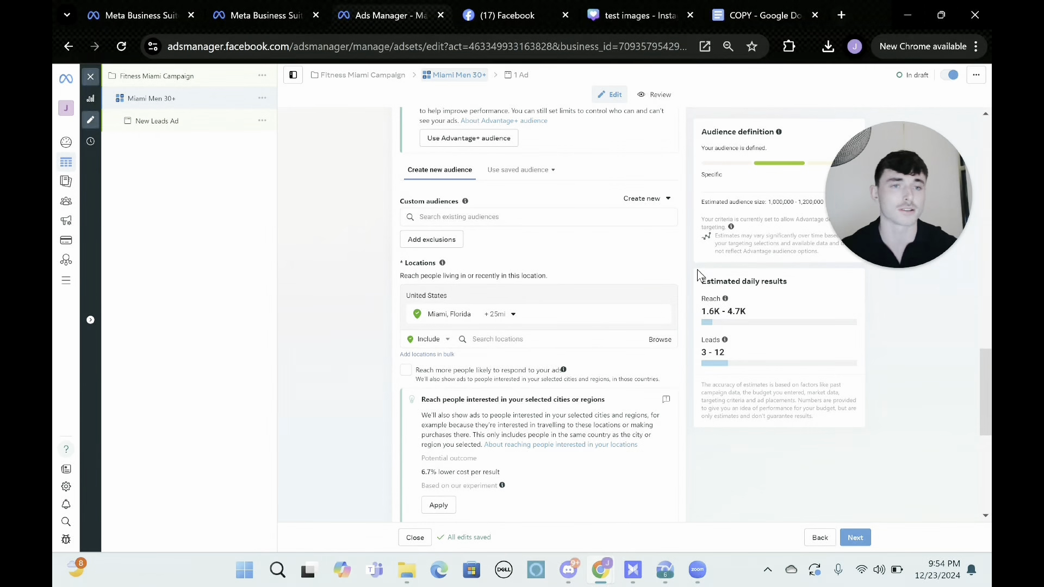
scroll(697, 270, "up", 10)
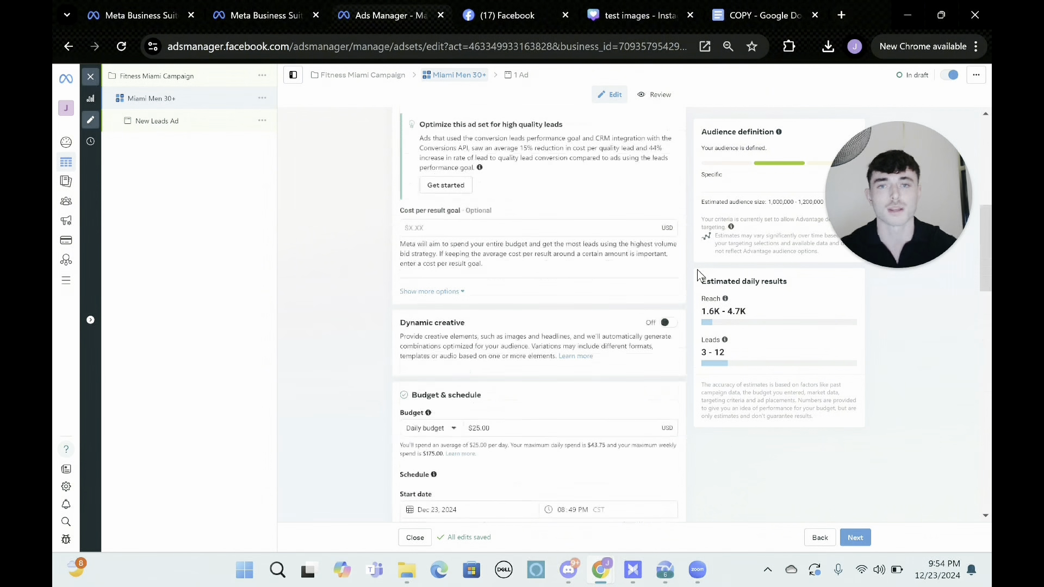
scroll(697, 270, "up", 7)
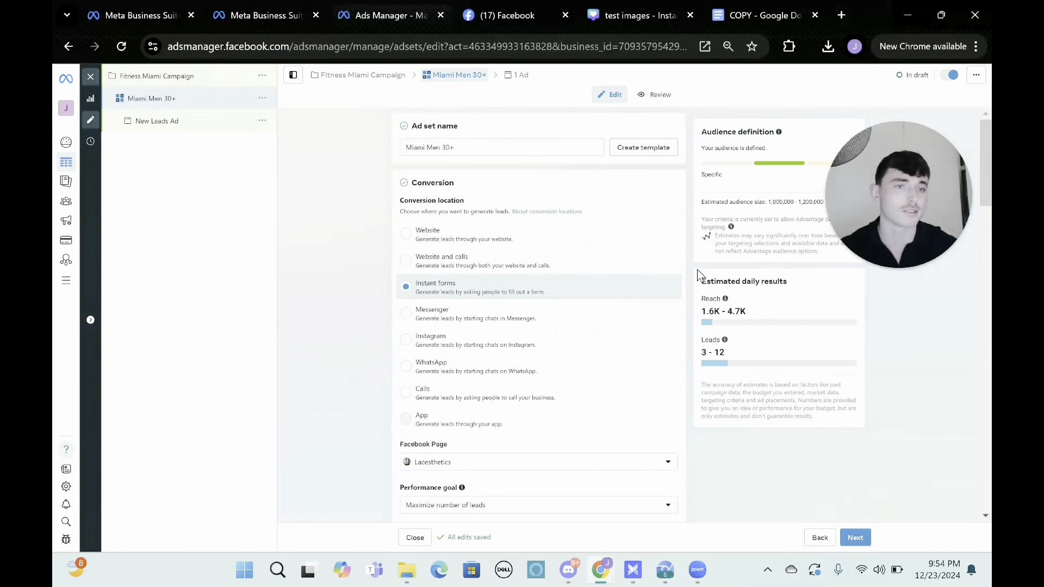
Open the New Leads Ad and look over its identity, ad setup and ad creative settings.
left_click(170, 130)
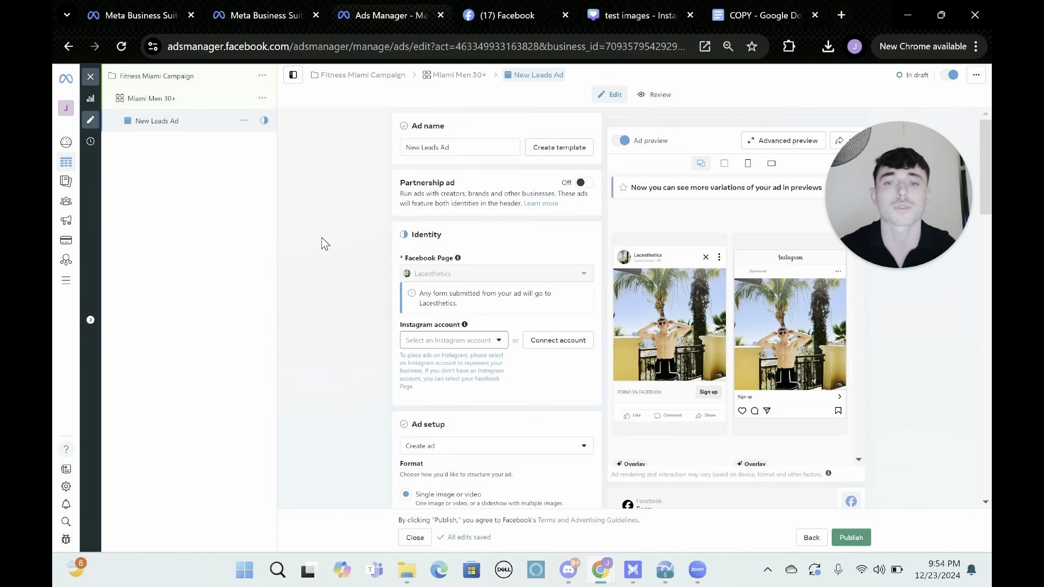
scroll(321, 237, "down", 1)
mouse_move(563, 222)
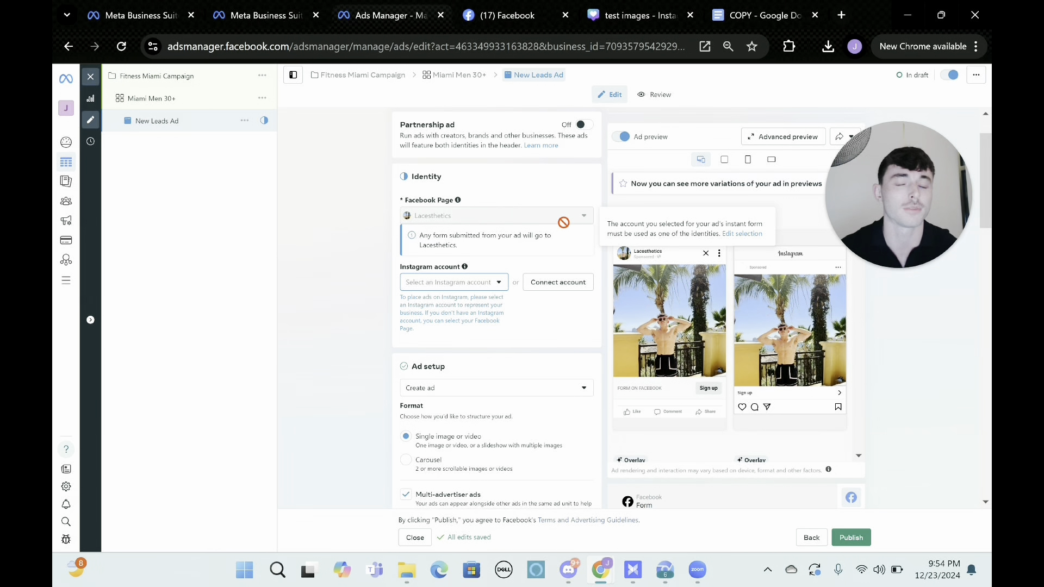
scroll(560, 261, "down", 2)
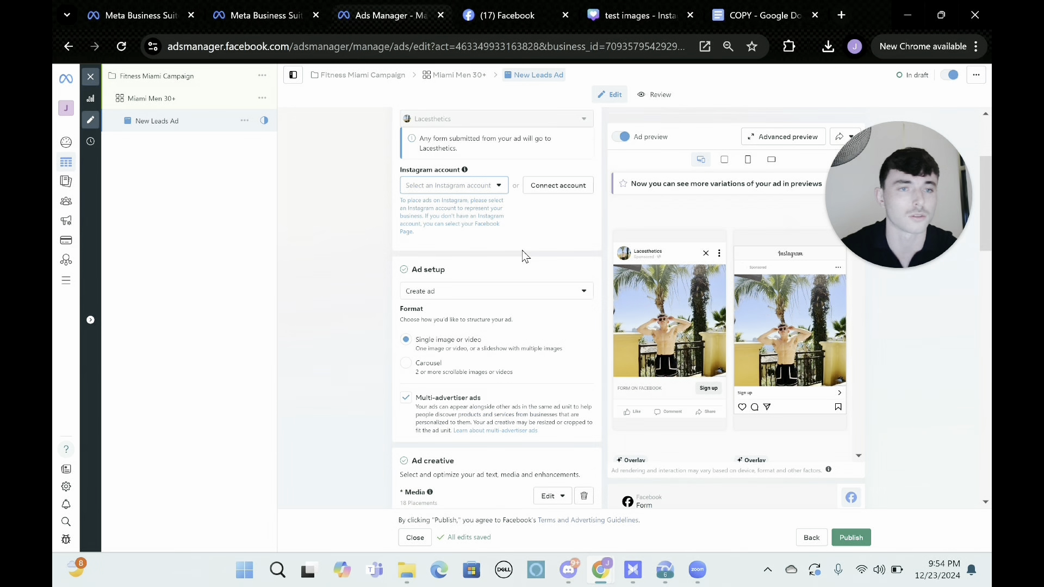
scroll(524, 256, "down", 4)
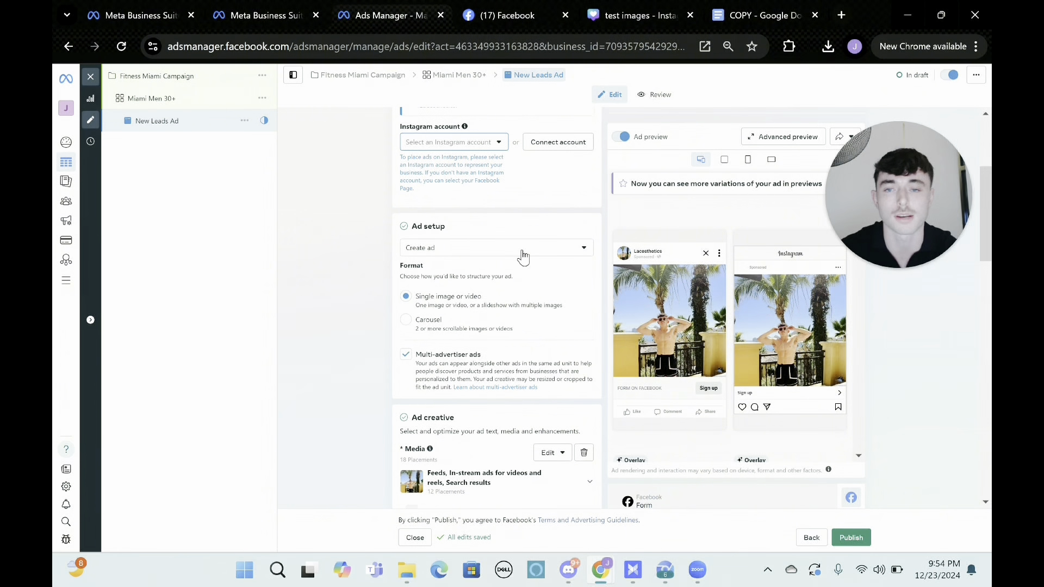
scroll(524, 255, "down", 1)
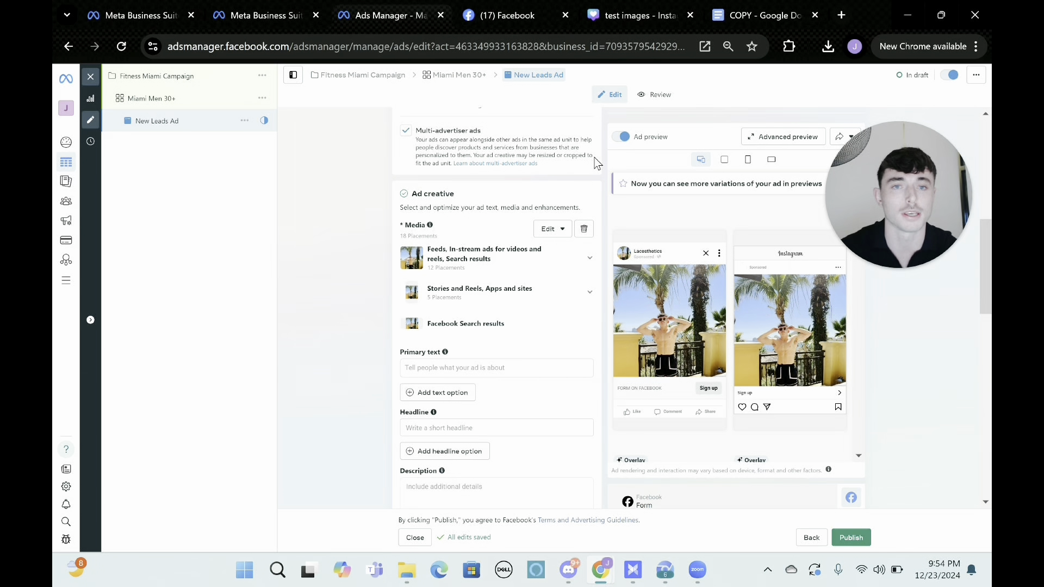
Switch to the test images design in Canva, placing its browser tab beside Ads Manager, and check the design's text.
left_click(637, 7)
left_click_drag(636, 6, 512, 10)
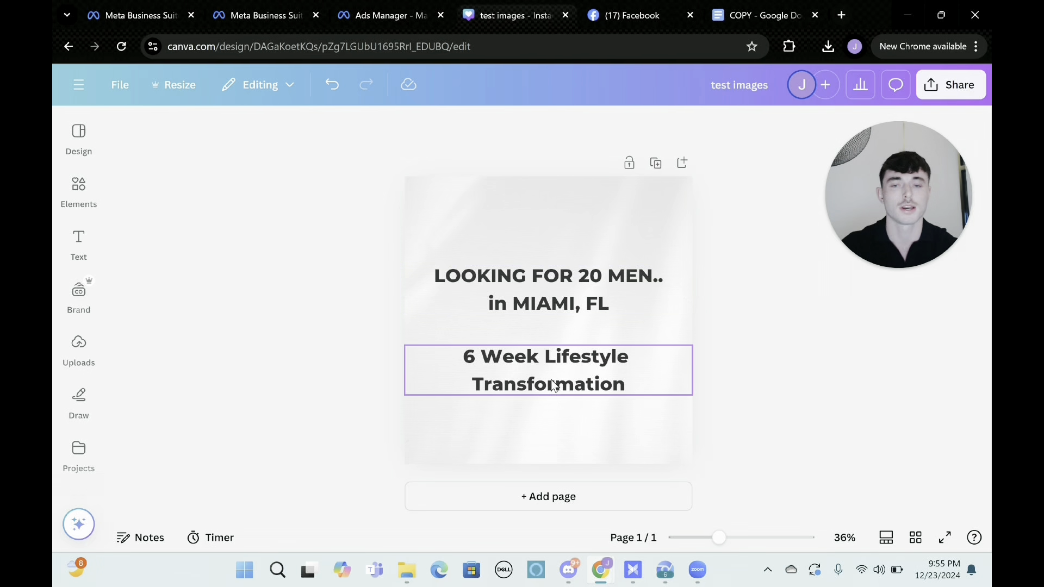
left_click(593, 362)
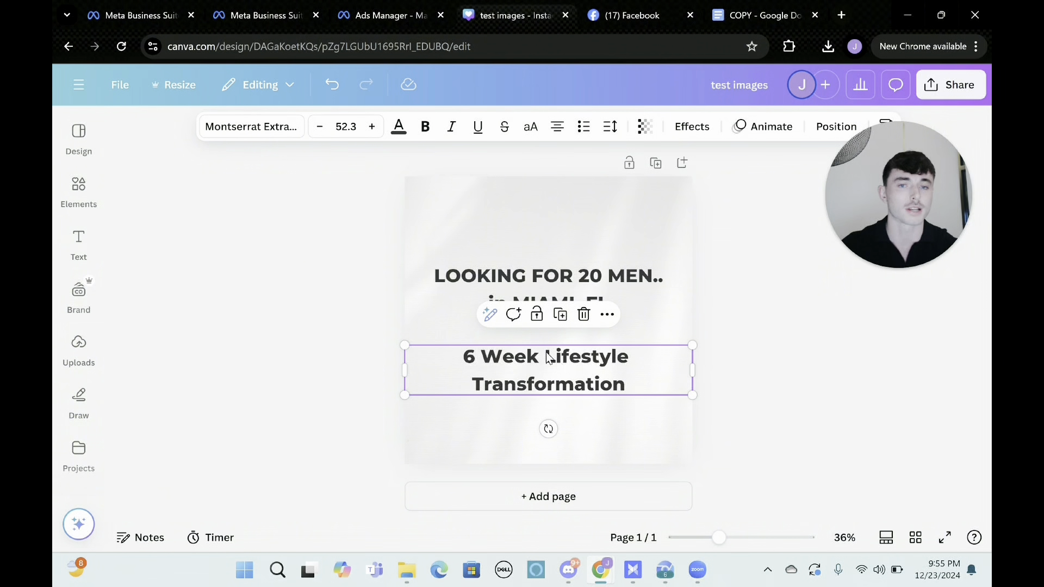
left_click(394, 341)
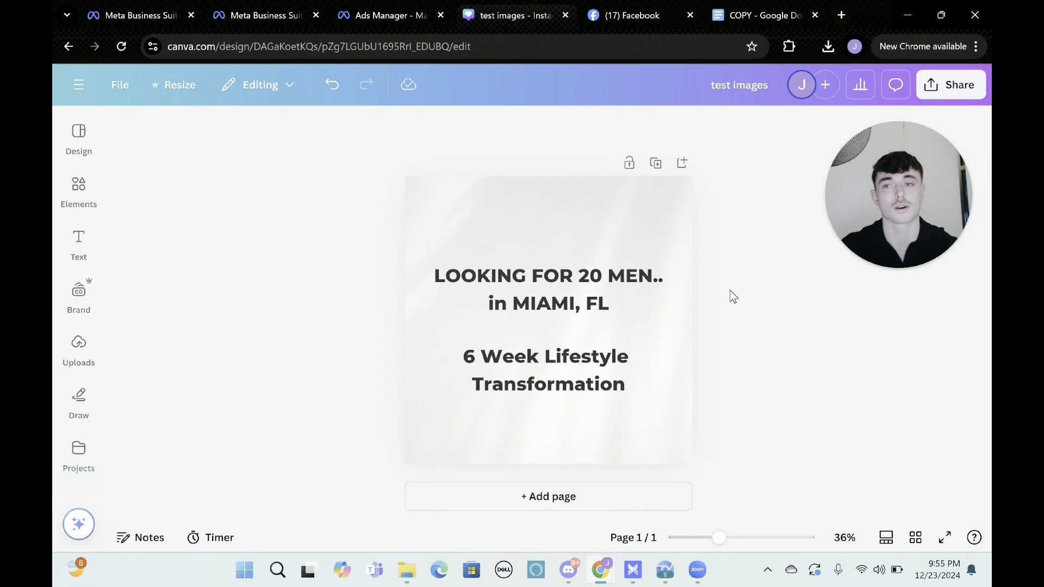
Download the test images design as a PNG at 1,080 × 1,080 px.
left_click(957, 90)
left_click(727, 368)
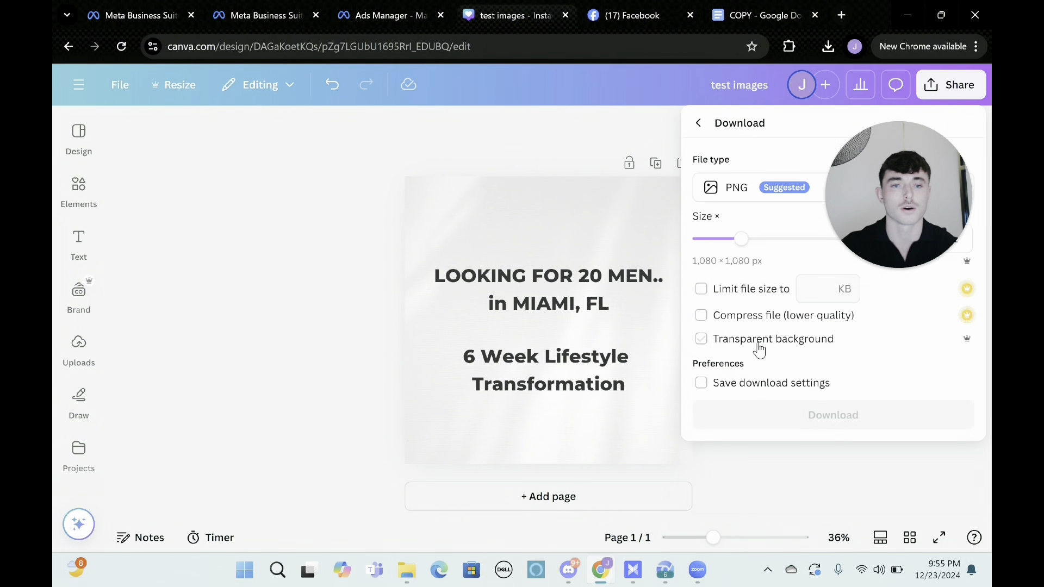
left_click(783, 415)
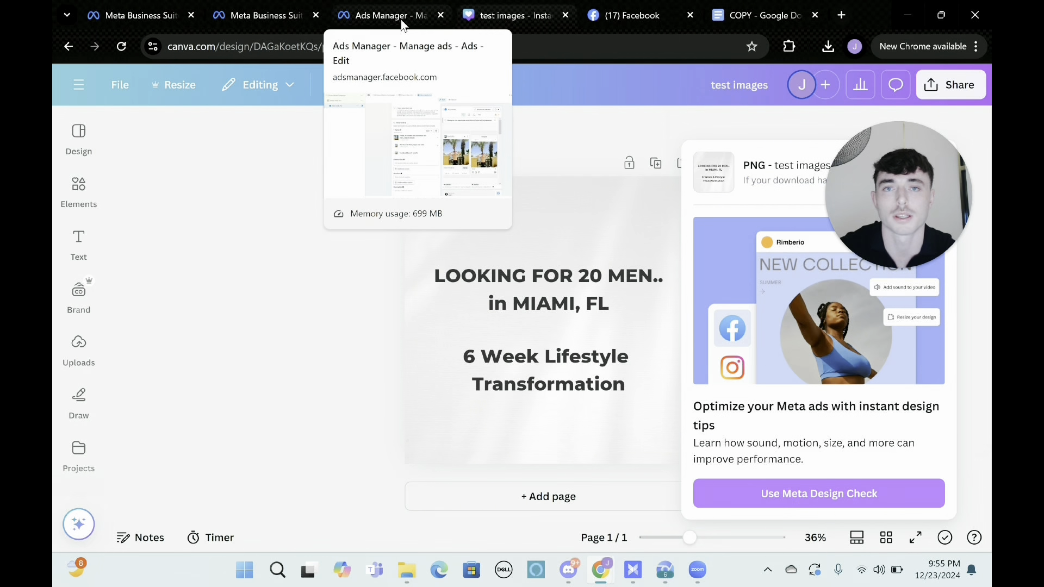
Switch to Ads Manager, remove the existing media from the New Leads Ad and start setting up a new image ad.
left_click(399, 21)
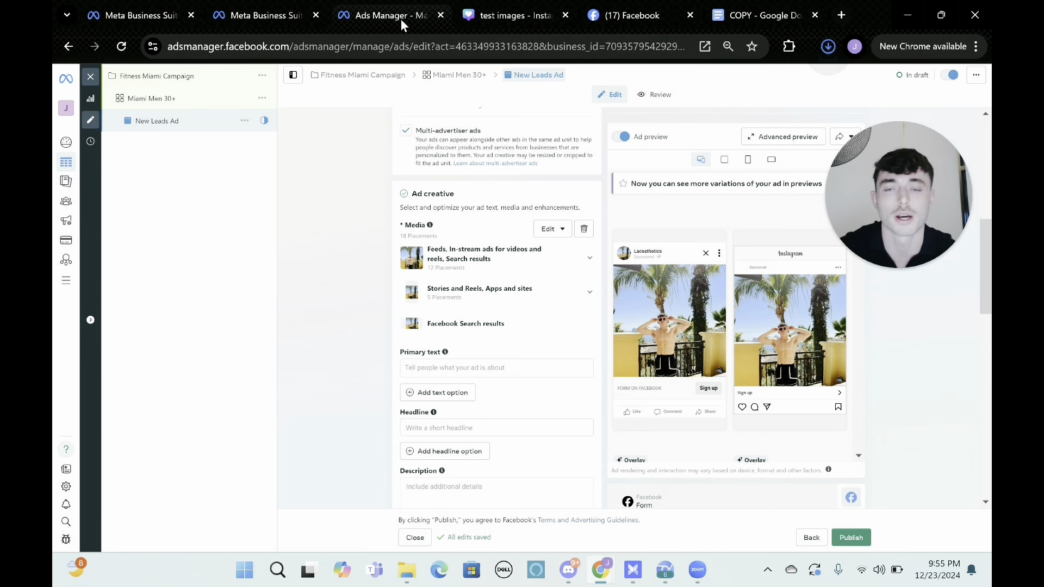
left_click(584, 231)
left_click(458, 230)
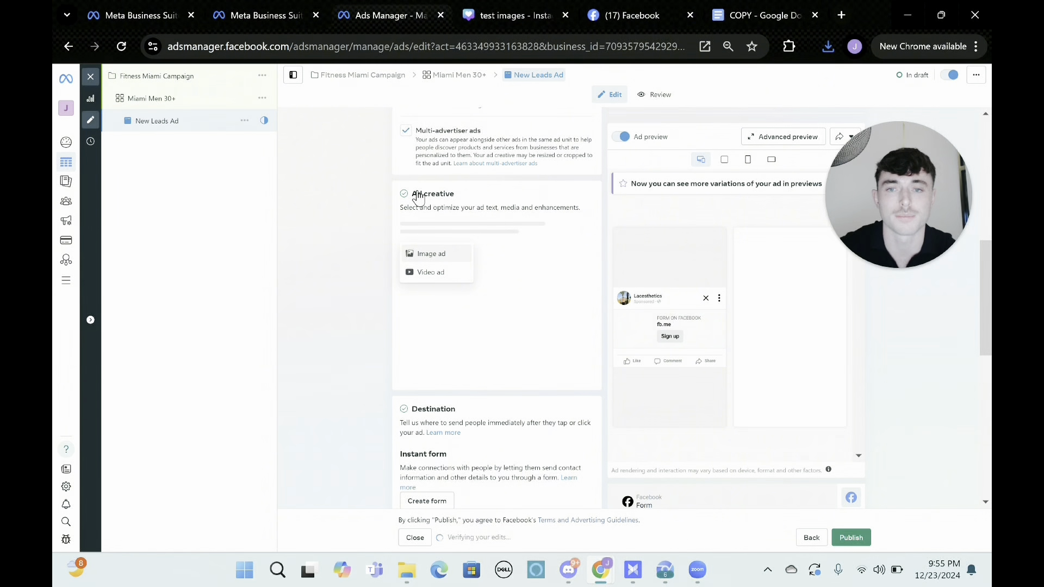
left_click(452, 253)
left_click(292, 163)
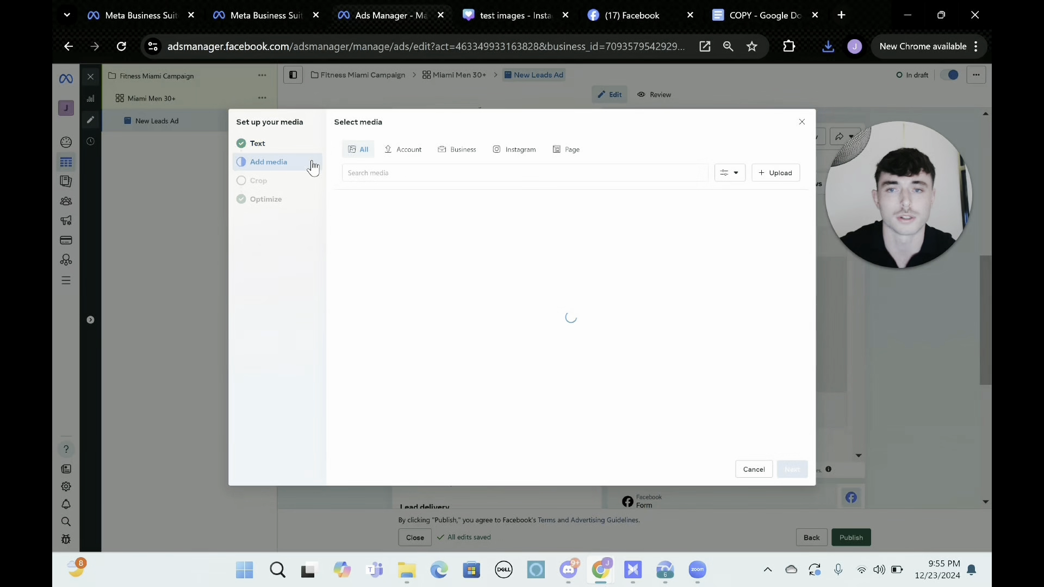
Upload test images.png from the Downloads folder, use it as the ad's media and continue to cropping.
left_click(784, 174)
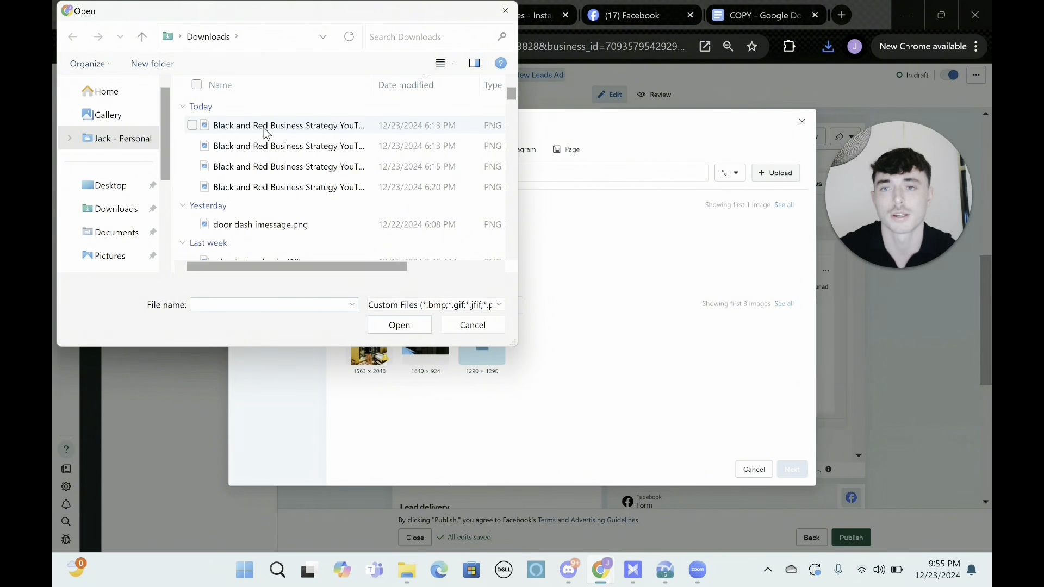
left_click(263, 128)
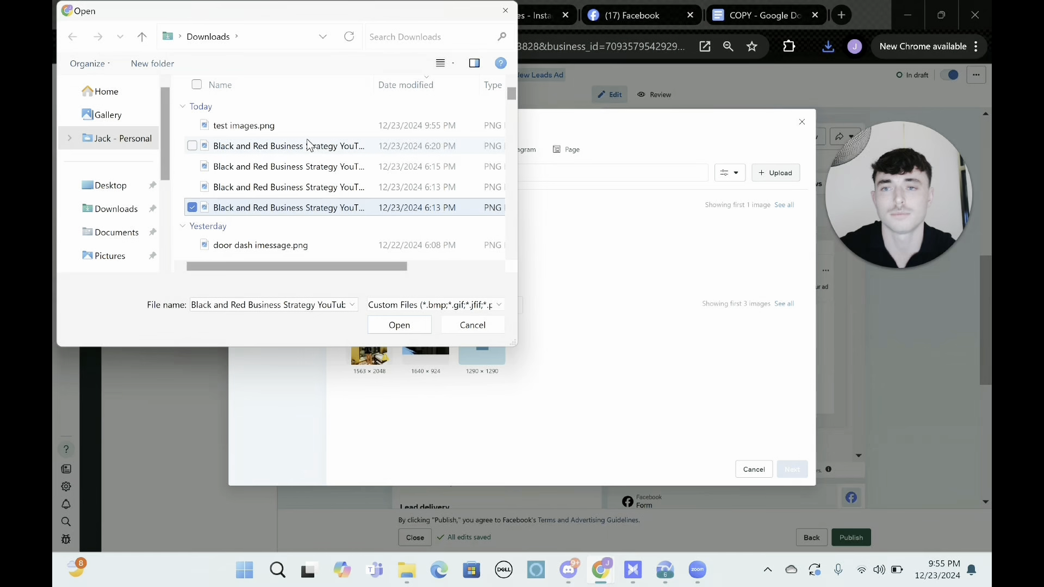
left_click(309, 130)
left_click(392, 327)
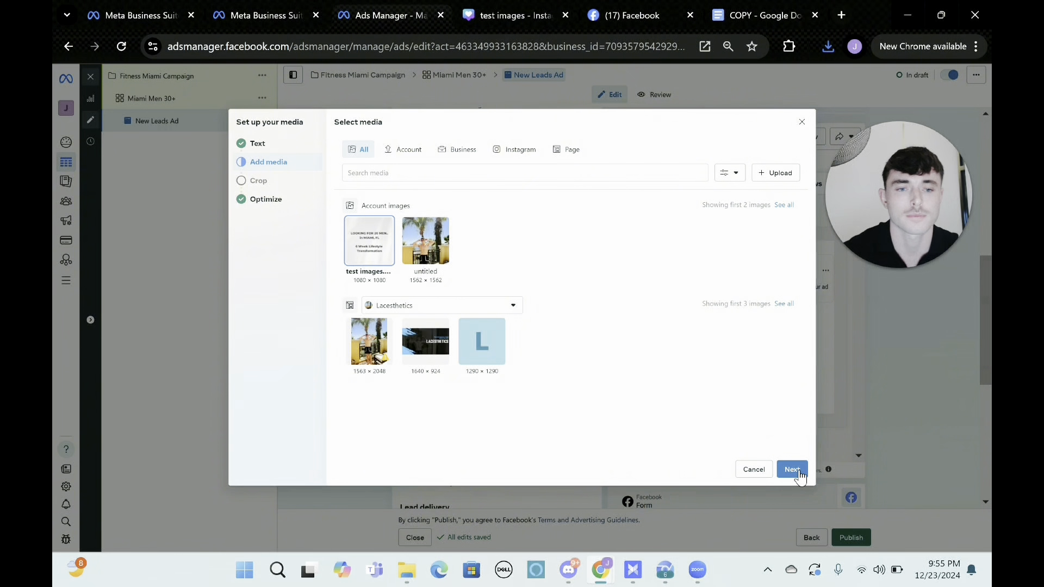
left_click(794, 468)
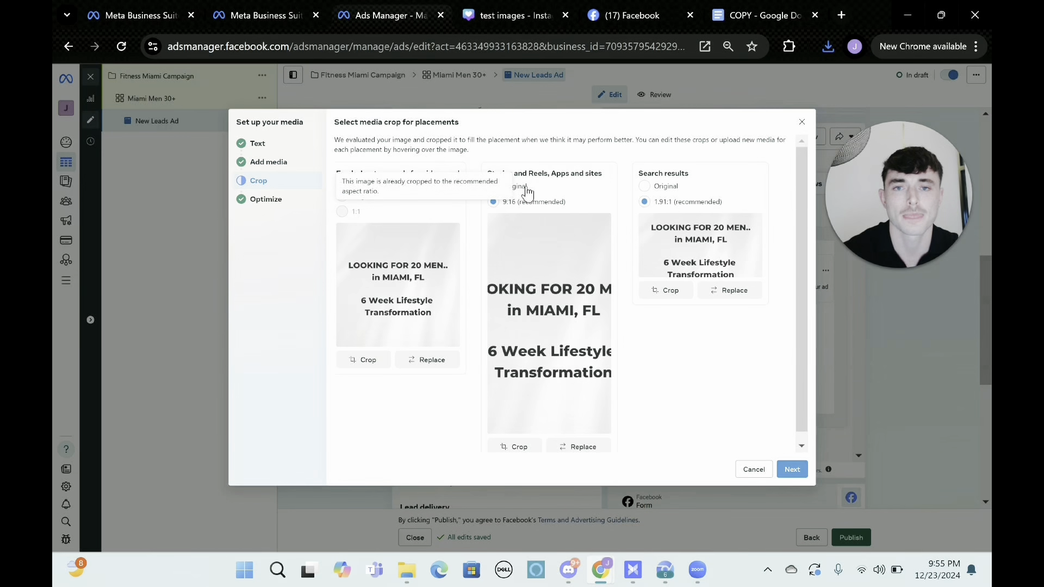
Keep the original image crop for the Stories and Reels, Apps and sites placements and for Search results.
left_click(516, 187)
left_click(647, 187)
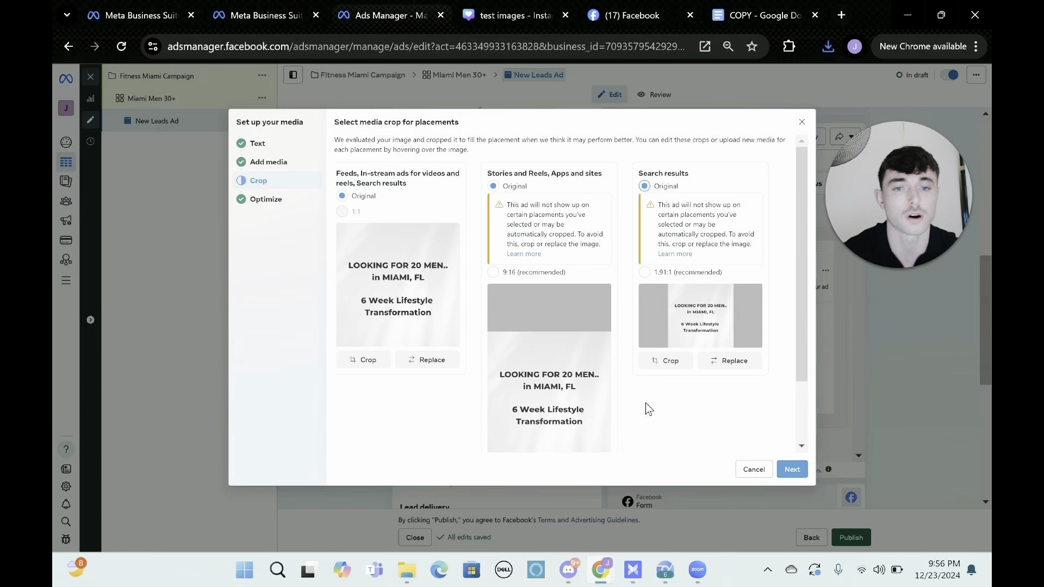
scroll(647, 410, "down", 2)
left_click(793, 469)
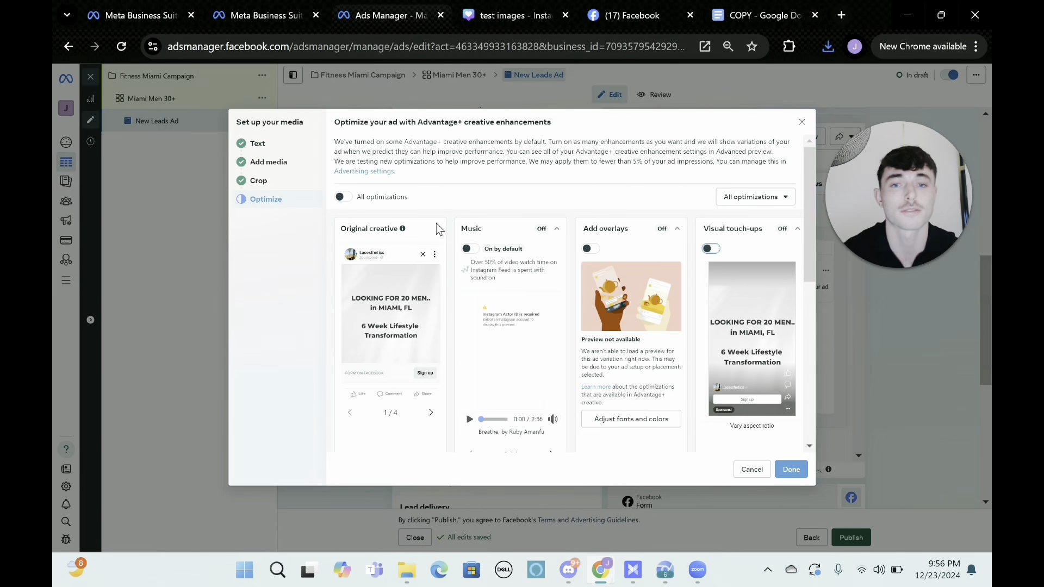
Turn off the Text improvements enhancement, check the other Advantage+ creative enhancements and finish the media setup.
scroll(438, 232, "down", 6)
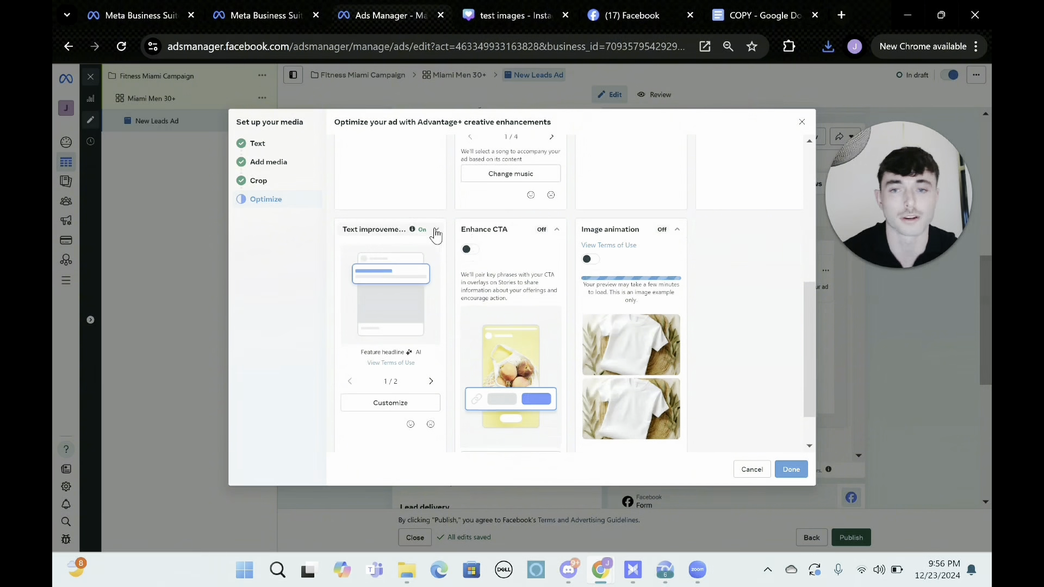
left_click(435, 231)
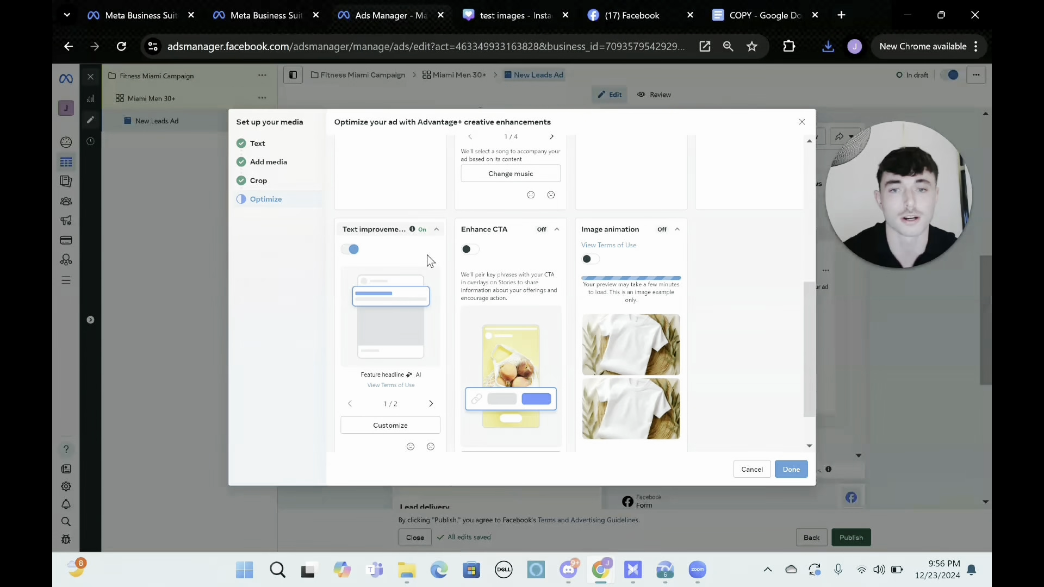
left_click(351, 249)
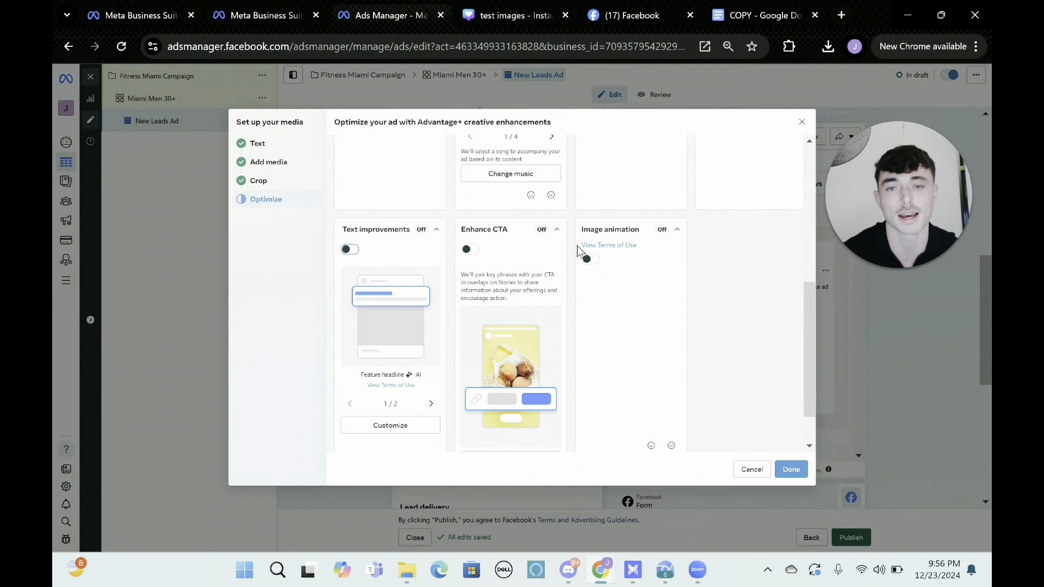
scroll(576, 246, "up", 6)
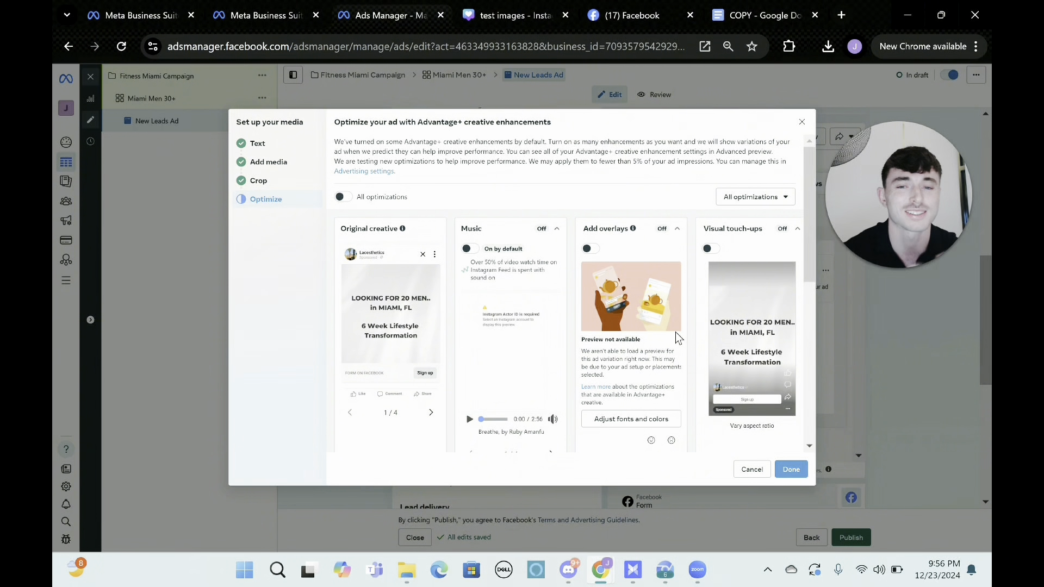
scroll(677, 337, "down", 5)
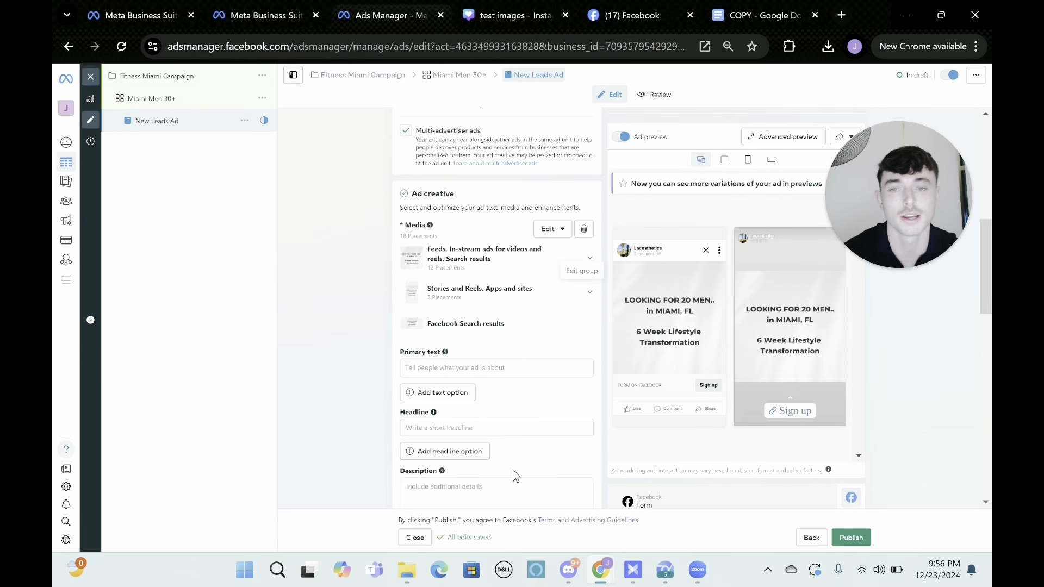
Switch to the COPY document in Google Docs and review the ad copy's bullet list, "Or…" transition and closing offer.
left_click(466, 369)
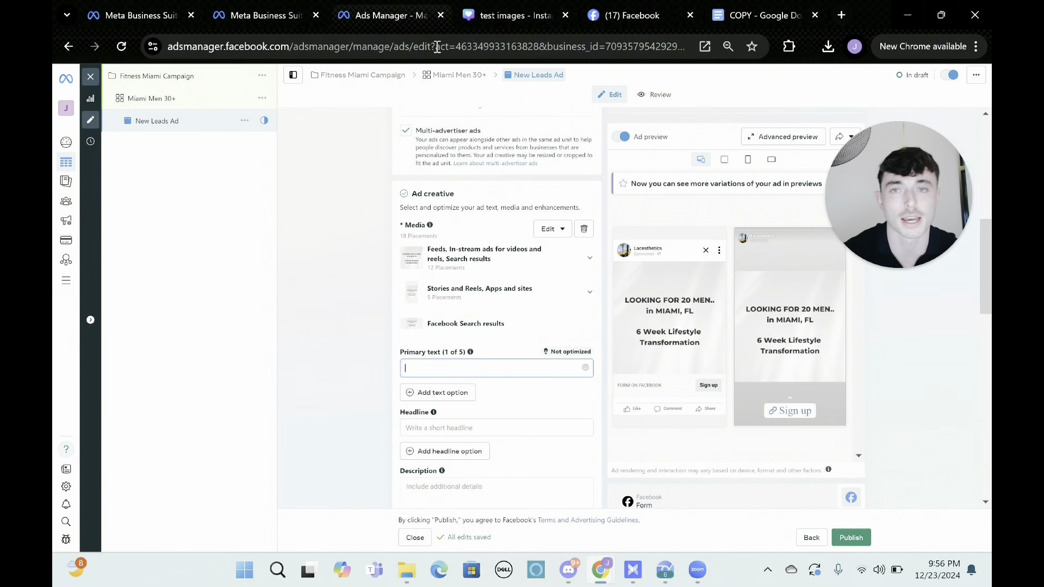
left_click_drag(756, 15, 514, 15)
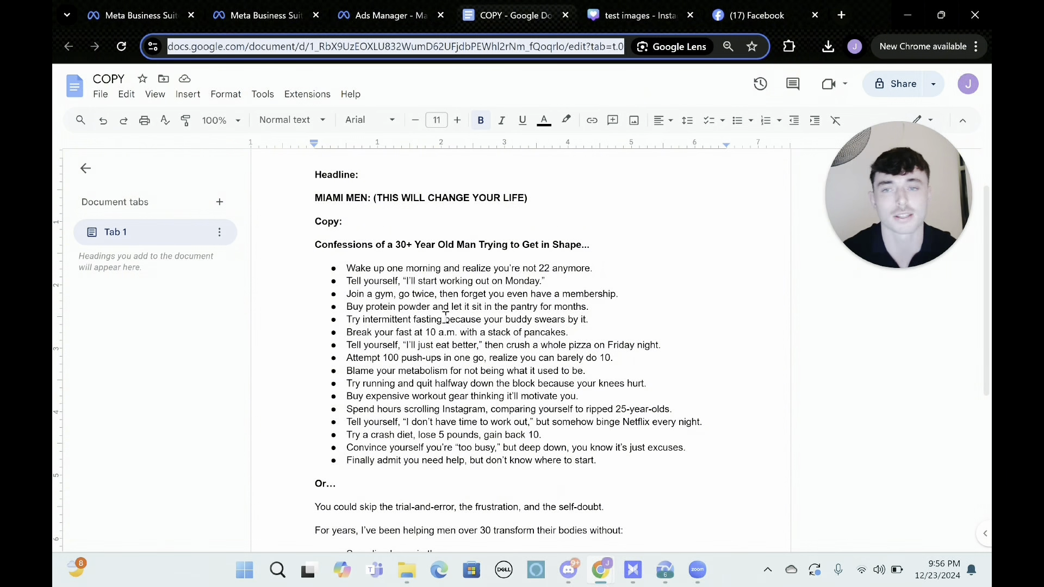
left_click(333, 266)
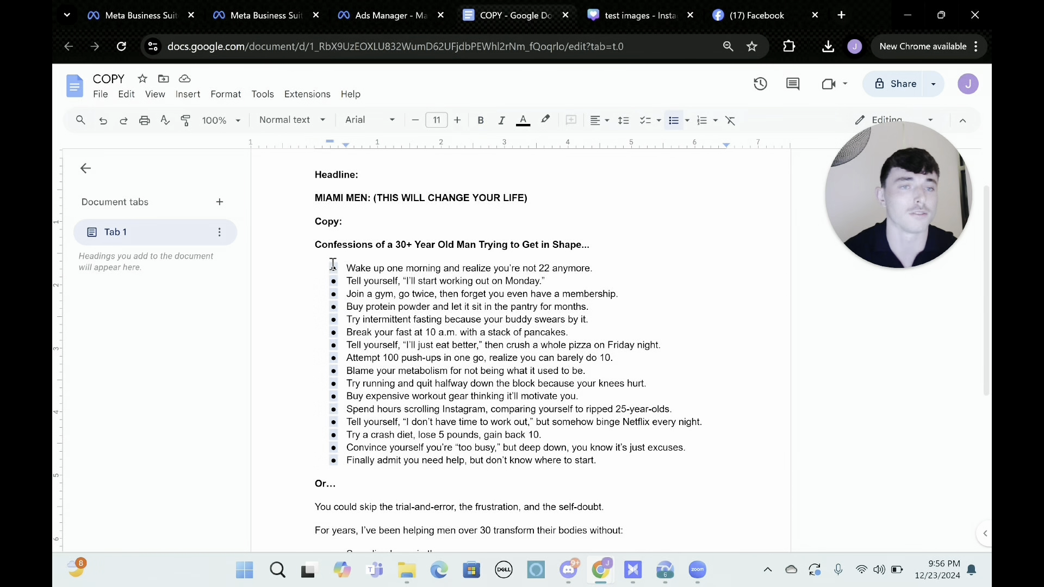
left_click_drag(345, 267, 666, 462)
scroll(546, 415, "down", 2)
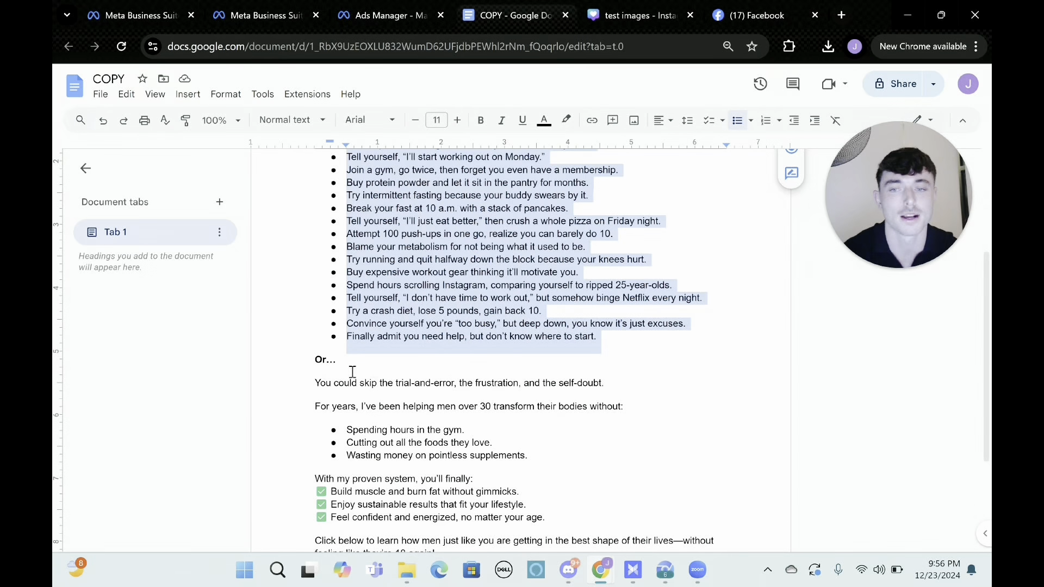
left_click(312, 361)
scroll(327, 359, "down", 1)
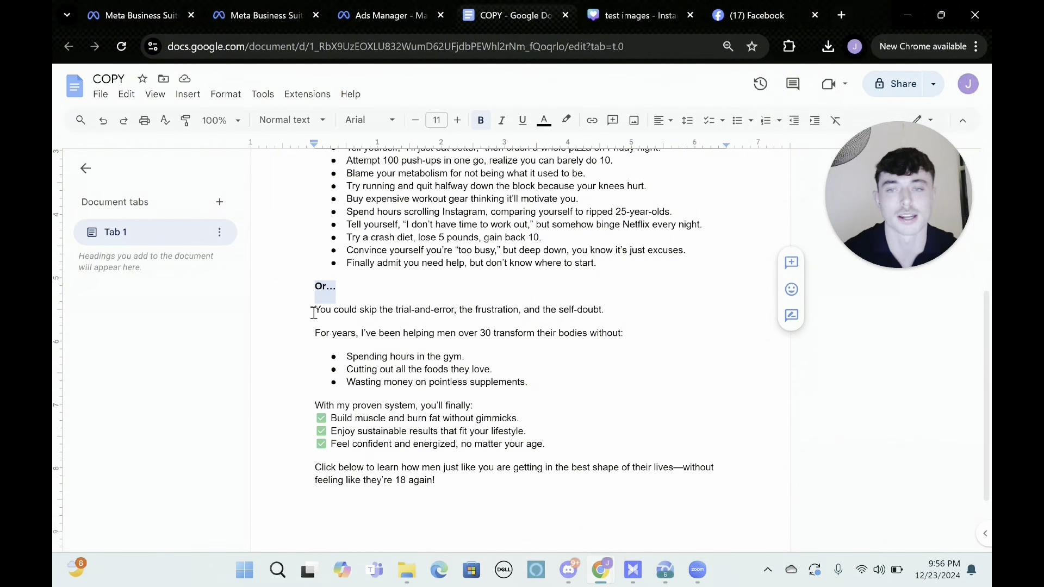
left_click_drag(314, 310, 476, 514)
scroll(476, 514, "up", 4)
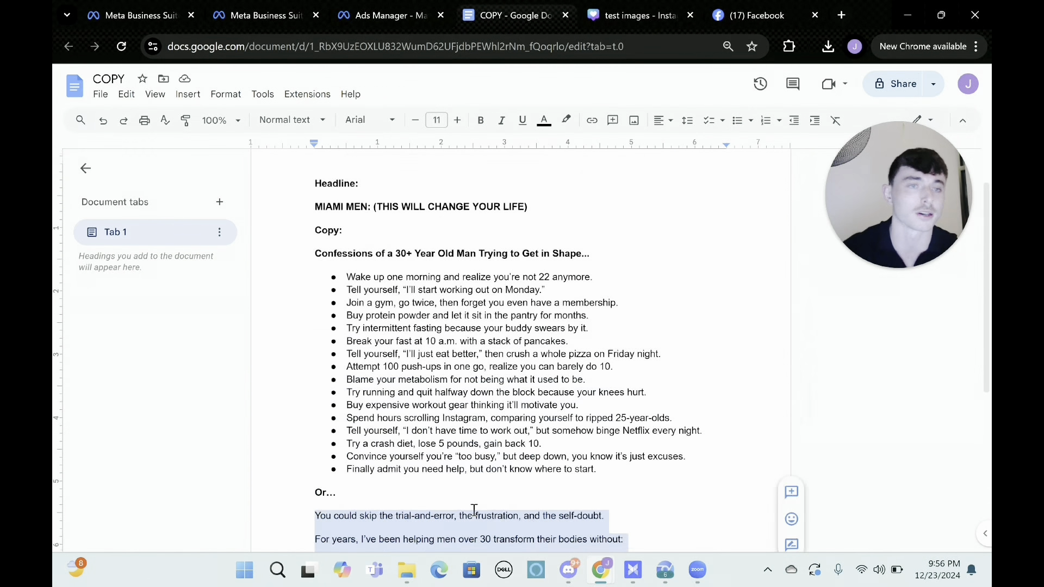
Copy the entire ad copy, from "Confessions of a 30+ Year Old Man" to its closing line, into the ad's primary text in Ads Manager.
left_click_drag(314, 309, 531, 494)
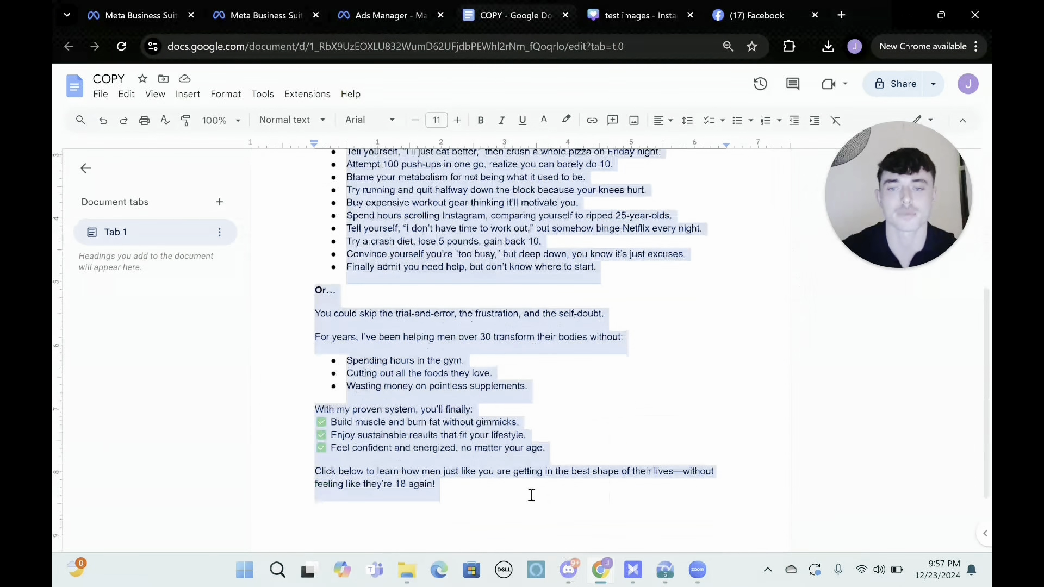
left_click(395, 9)
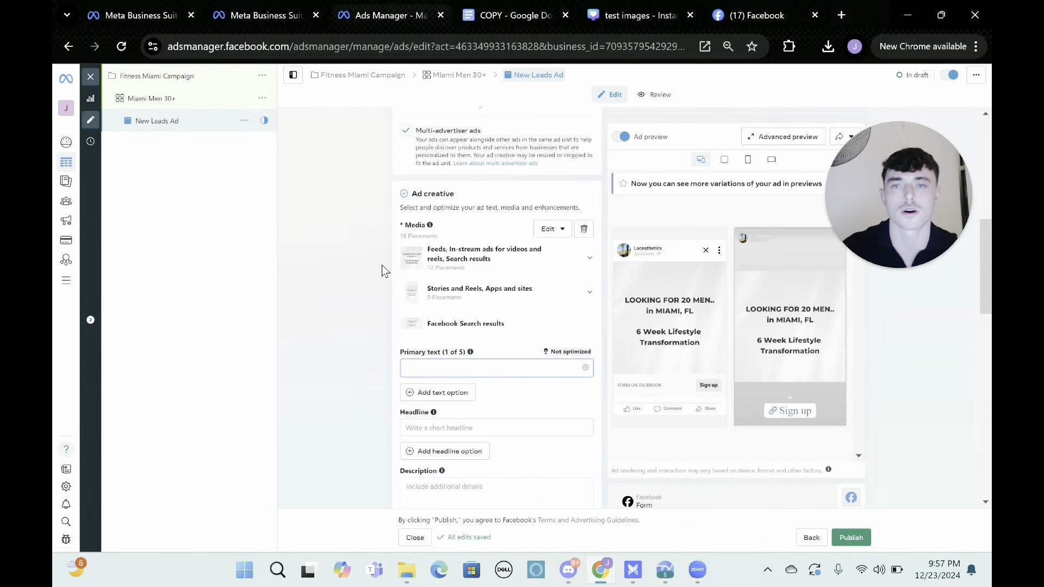
key("ctrl+v")
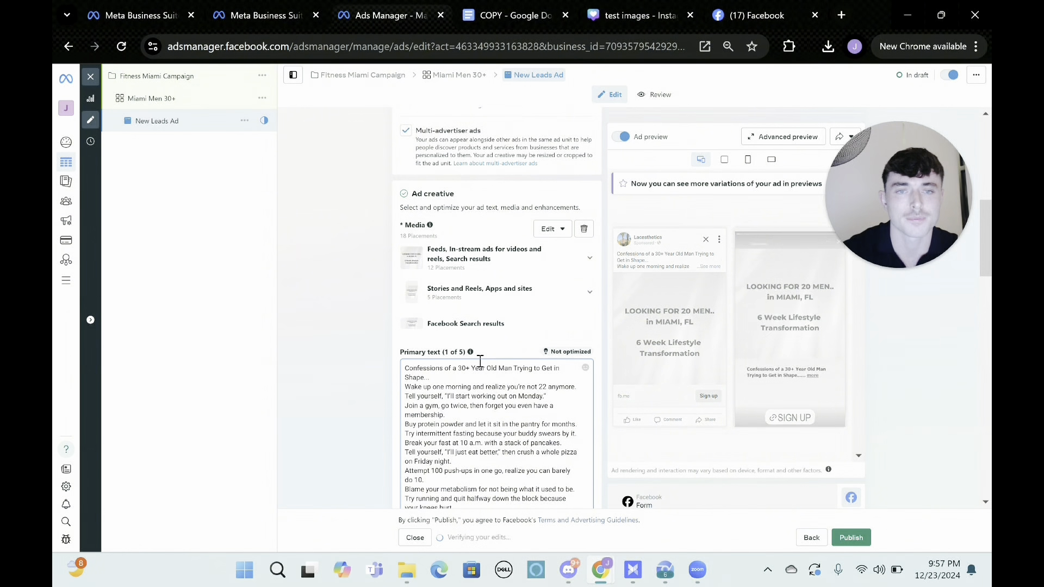
scroll(478, 370, "down", 2)
scroll(479, 360, "down", 5)
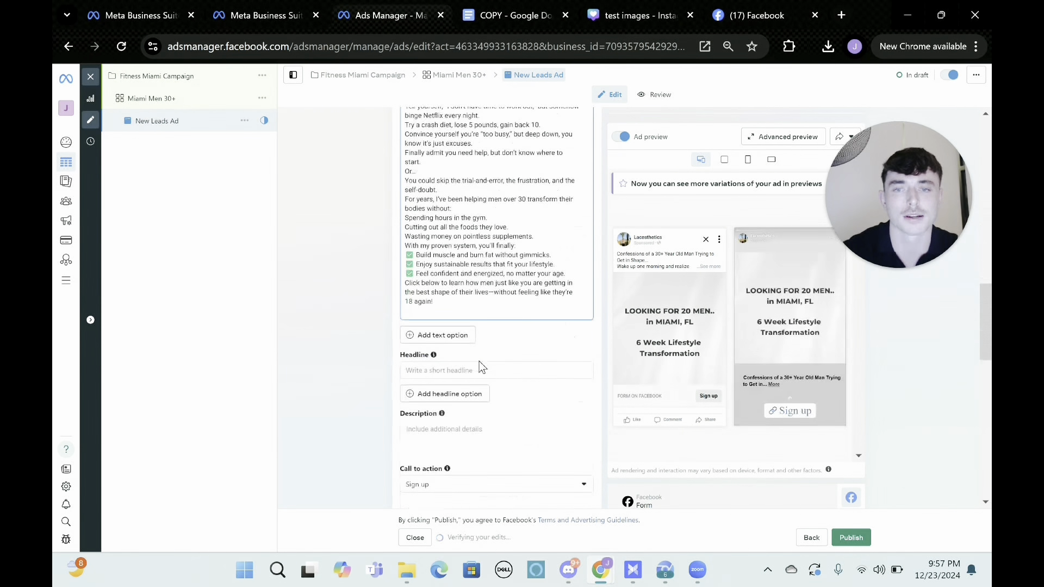
Copy "MIAMI MEN: (THIS WILL CHANGE YOUR LIFE)" from the COPY document and paste it as the ad's headline.
left_click(463, 369)
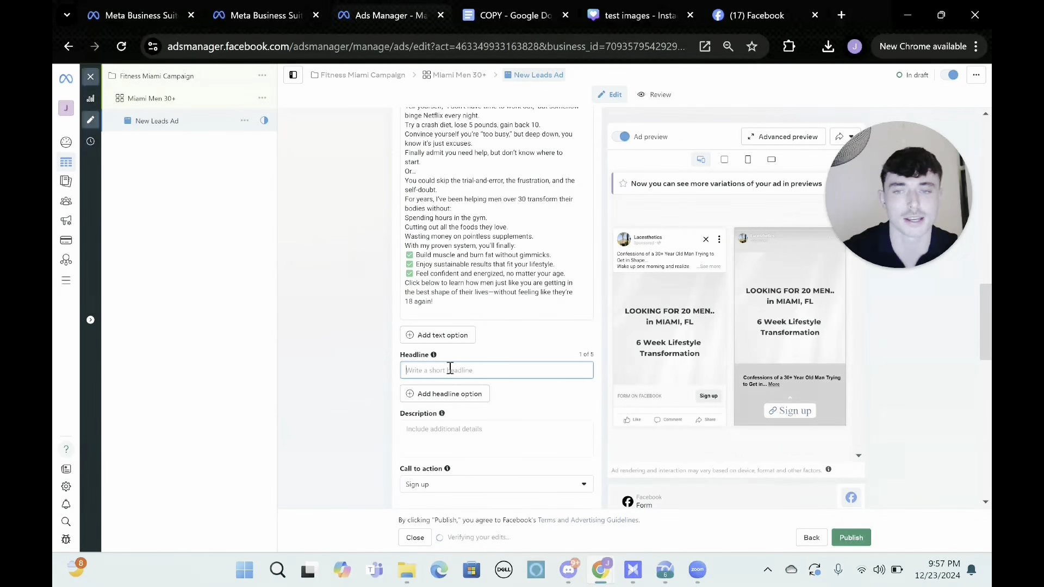
left_click(517, 18)
scroll(438, 194, "up", 5)
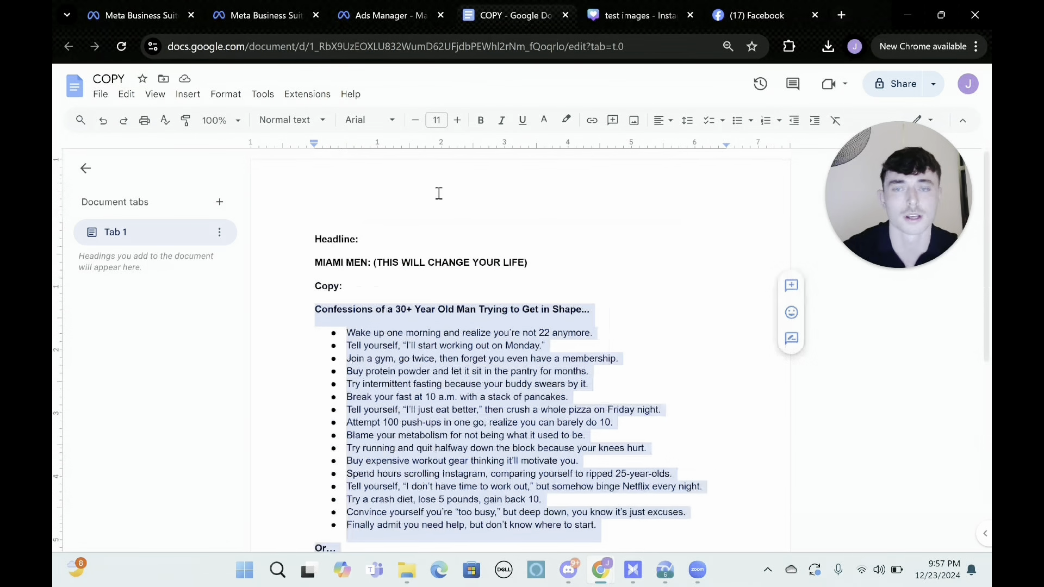
left_click(315, 262)
left_click(552, 262, "shift")
key("ctrl+c")
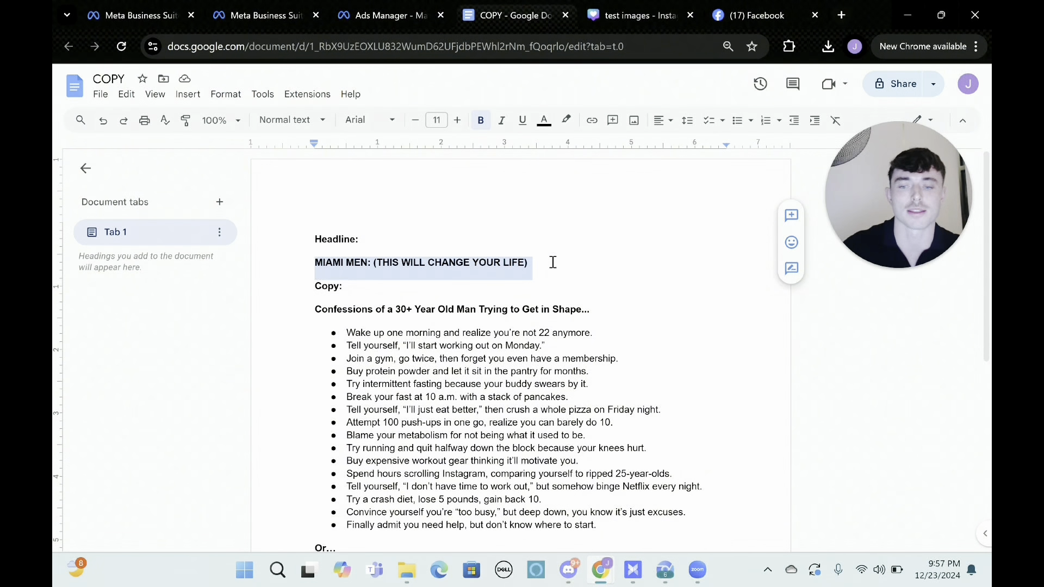
left_click(401, 15)
left_click(512, 371)
key("ctrl+v")
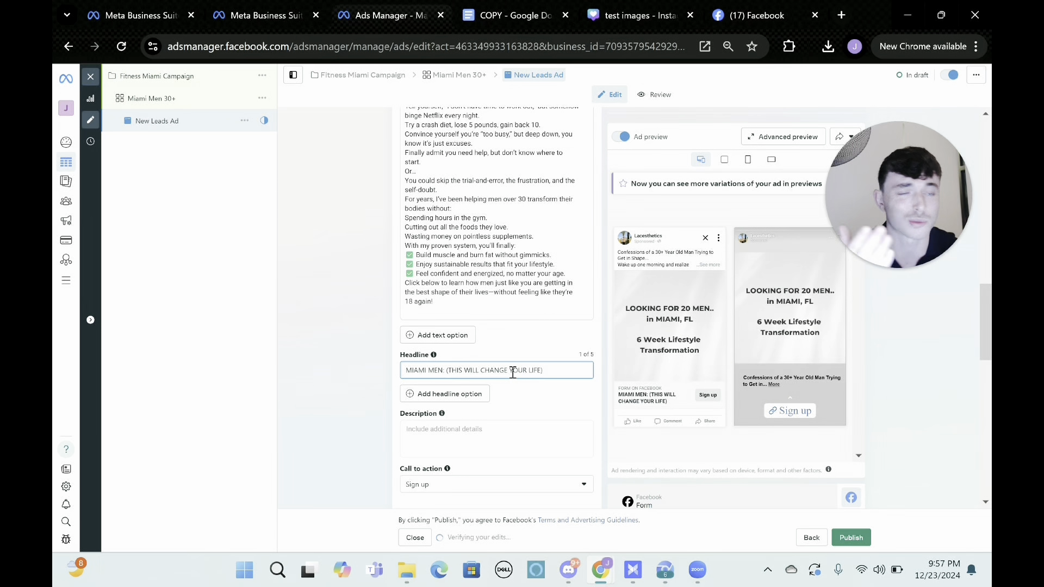
Set the ad's call to action to Learn more, leaving the description empty, and review the instant form destination settings.
scroll(511, 373, "down", 1)
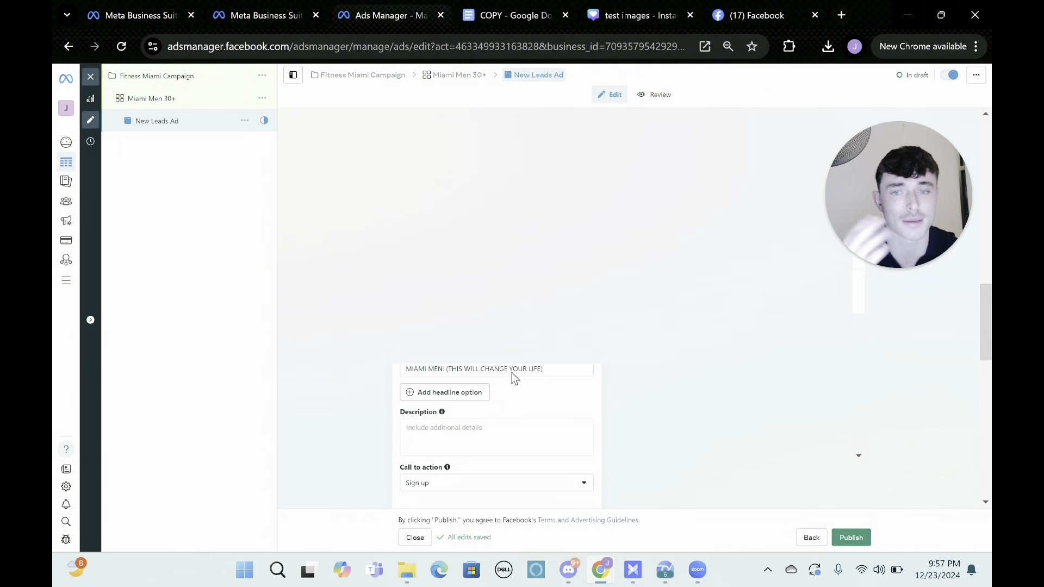
left_click(464, 396)
scroll(512, 383, "down", 1)
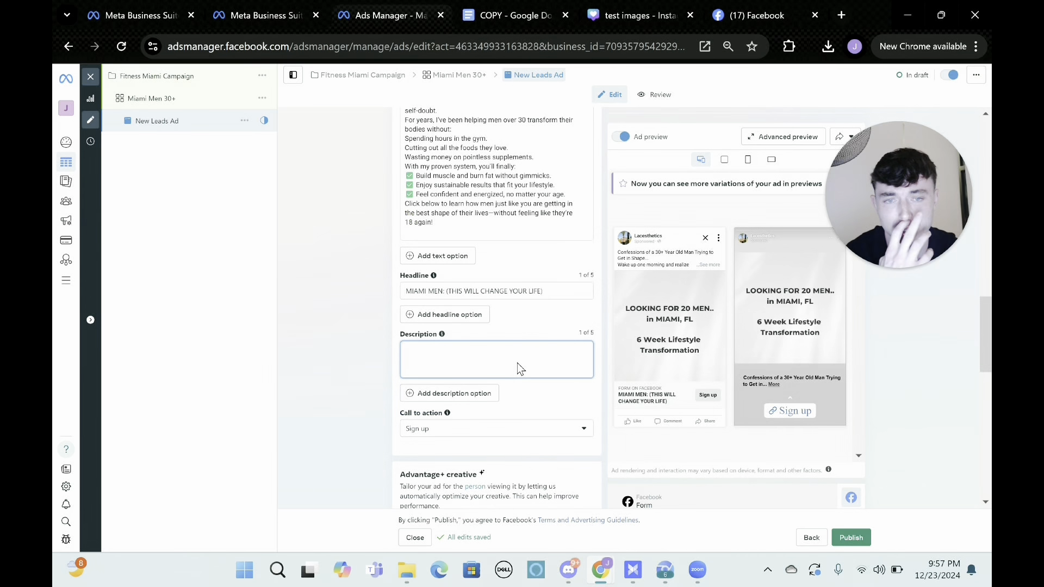
left_click(555, 292)
scroll(555, 291, "down", 3)
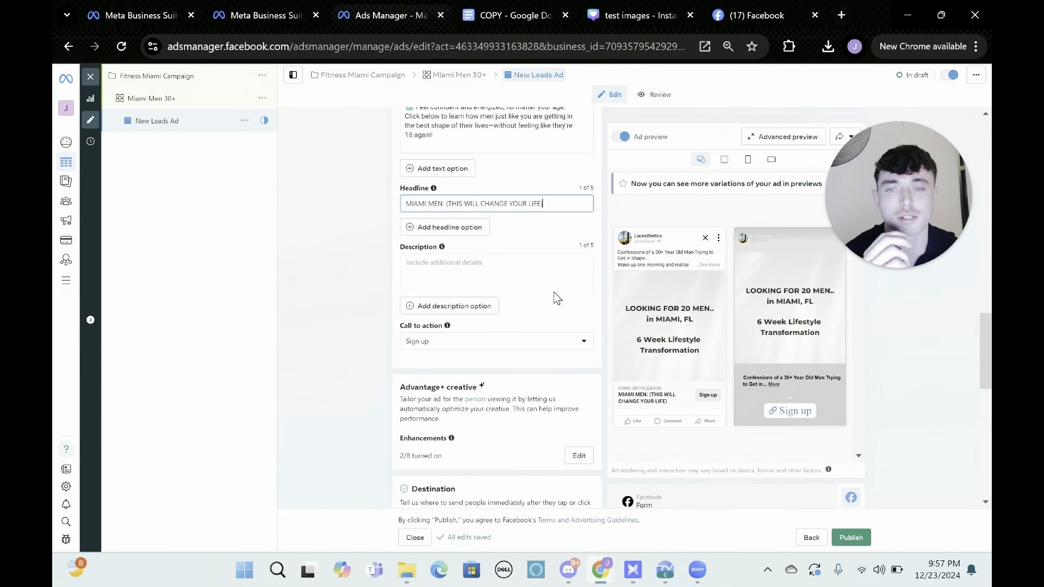
left_click(514, 299)
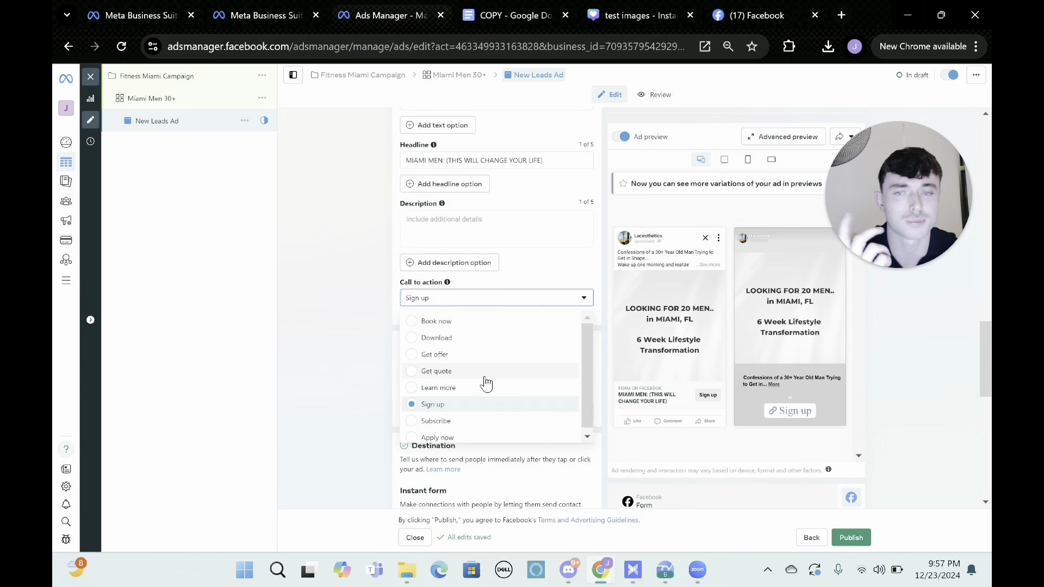
left_click(537, 387)
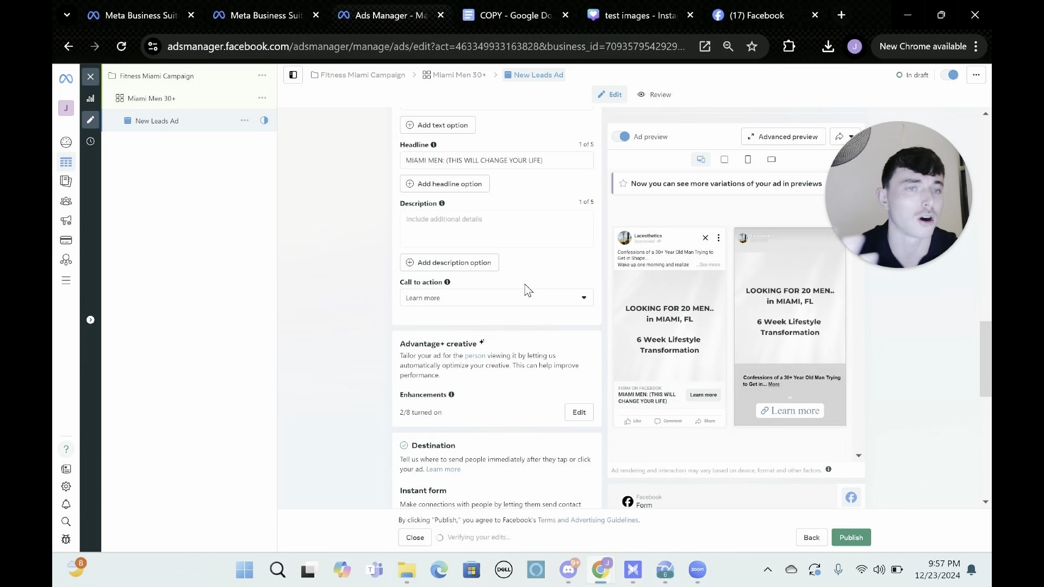
scroll(525, 285, "down", 1)
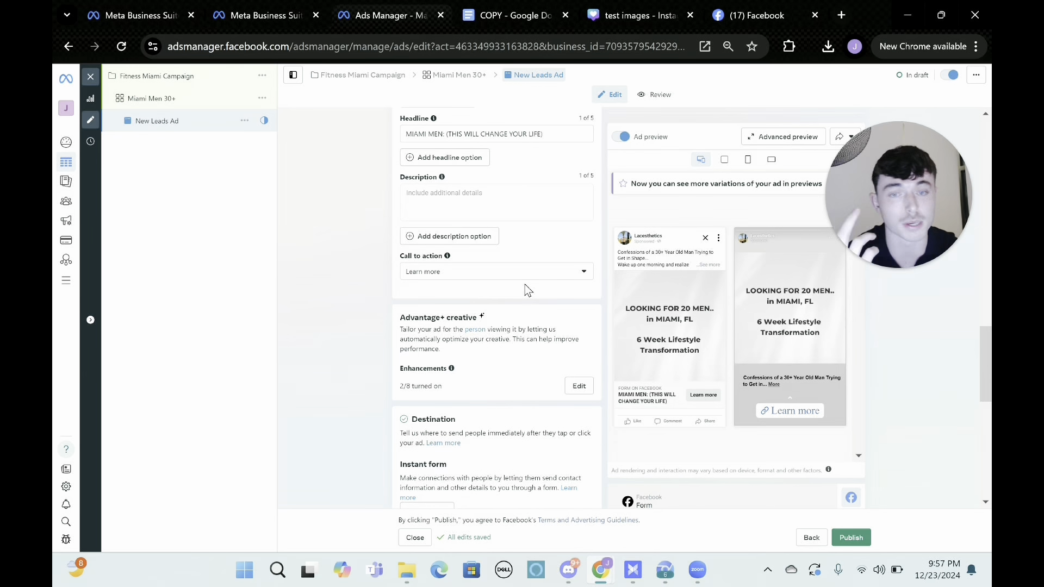
scroll(524, 285, "down", 6)
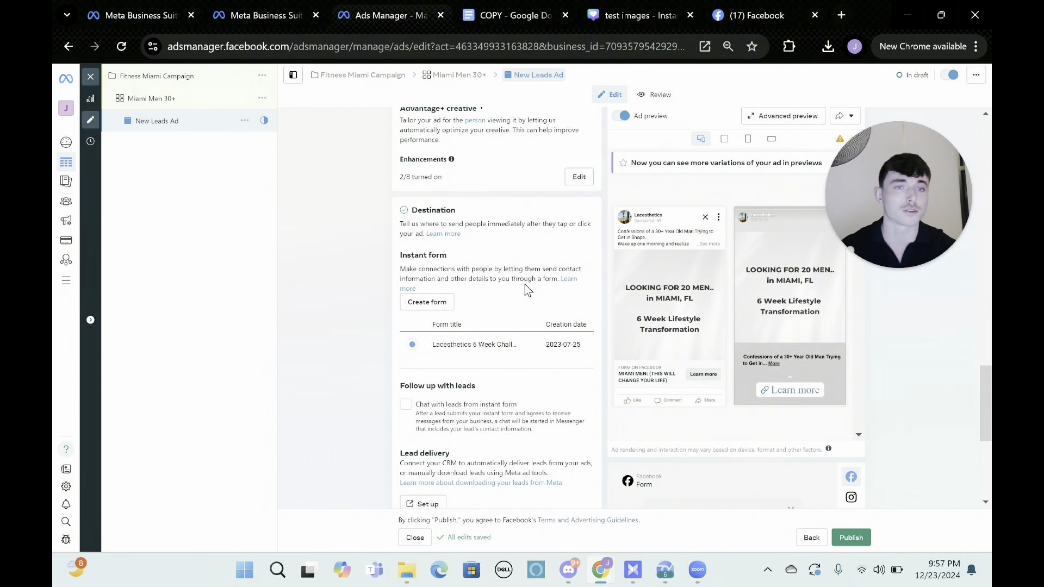
Create a new instant form named "Fitness Form" for the ad, keeping the More volume form type.
left_click(426, 305)
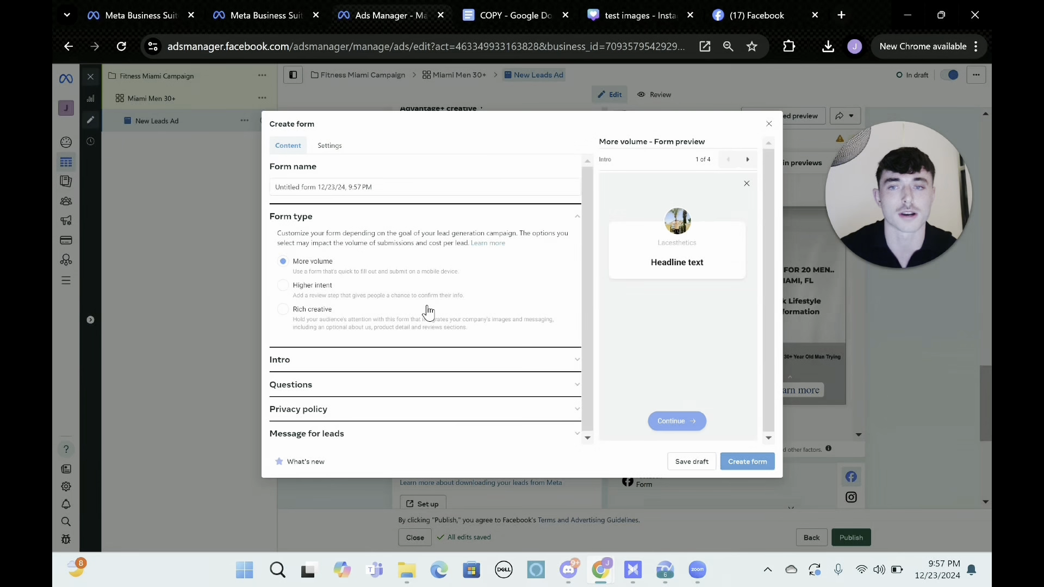
left_click(349, 187)
left_click_drag(373, 186, 257, 185)
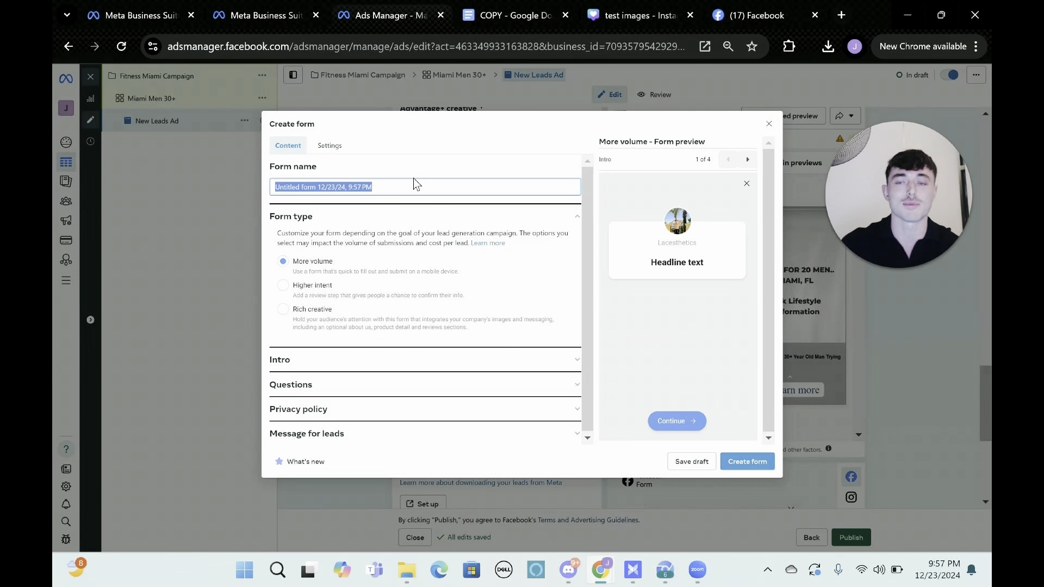
type("Fitness ")
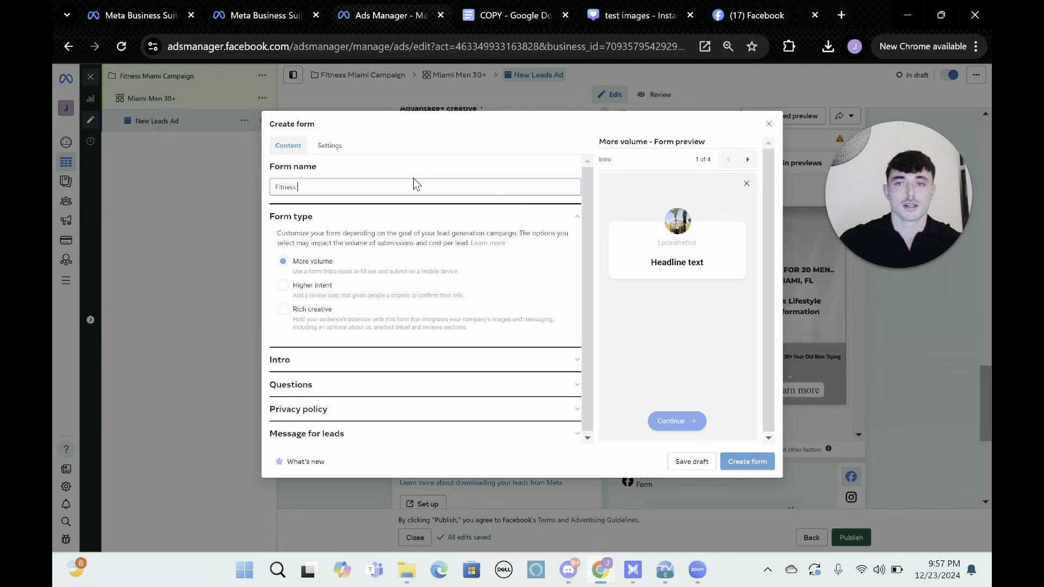
type("Form")
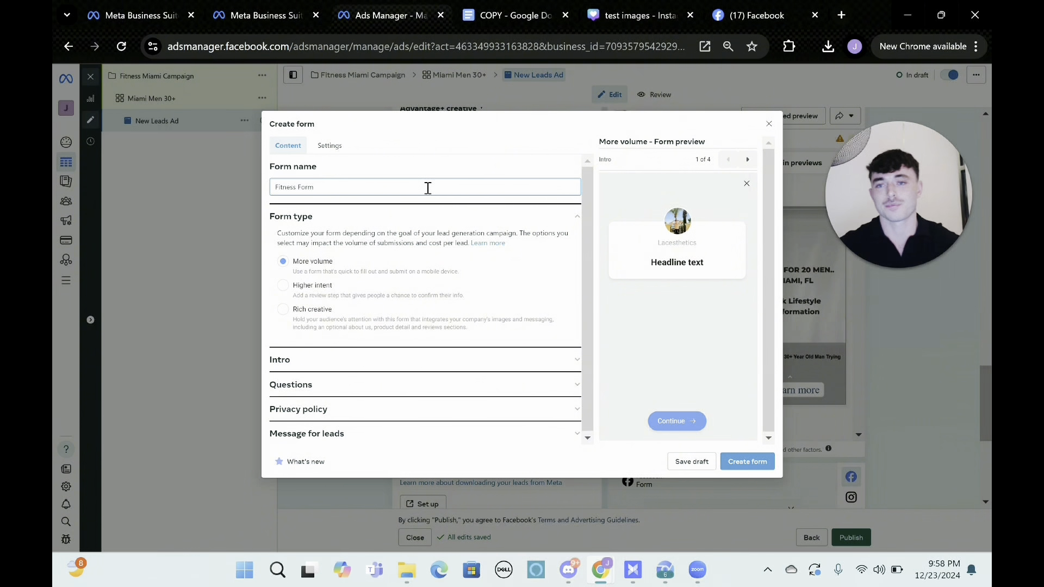
left_click(448, 168)
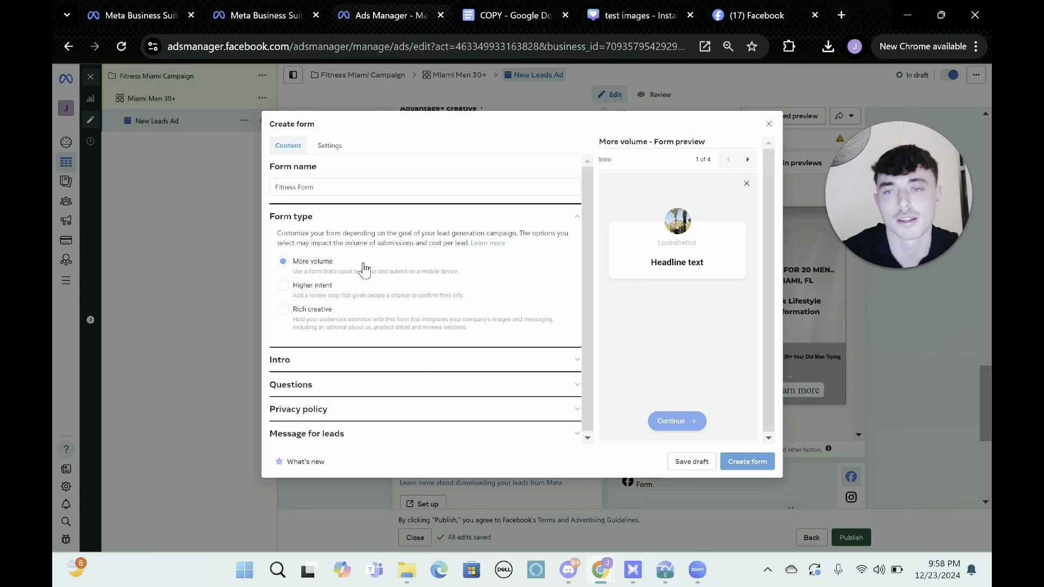
scroll(363, 264, "down", 1)
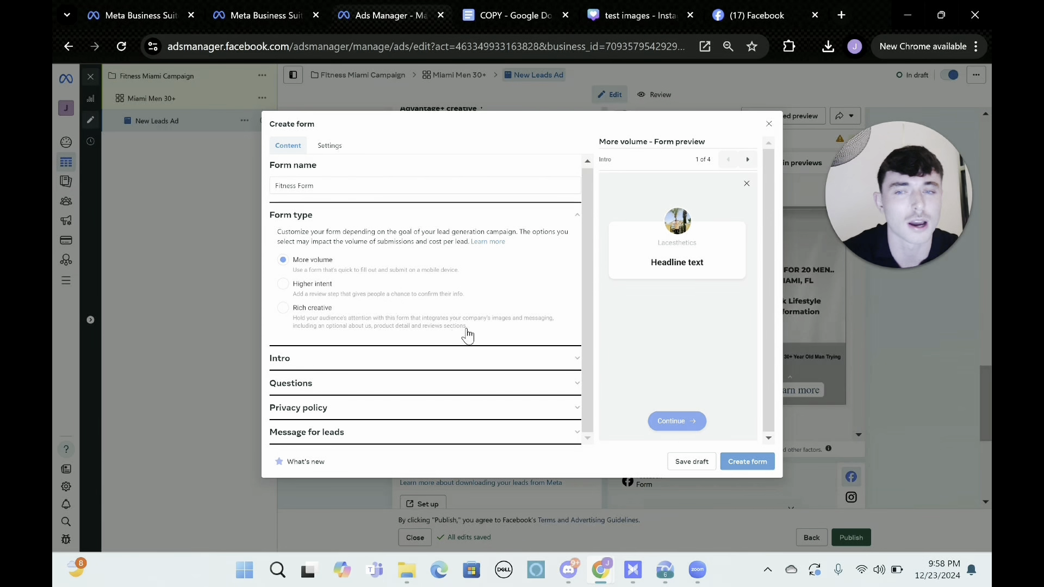
Set the greeting headline in the form's Intro section to "6 Week Lifestyle Transformation".
left_click(531, 359)
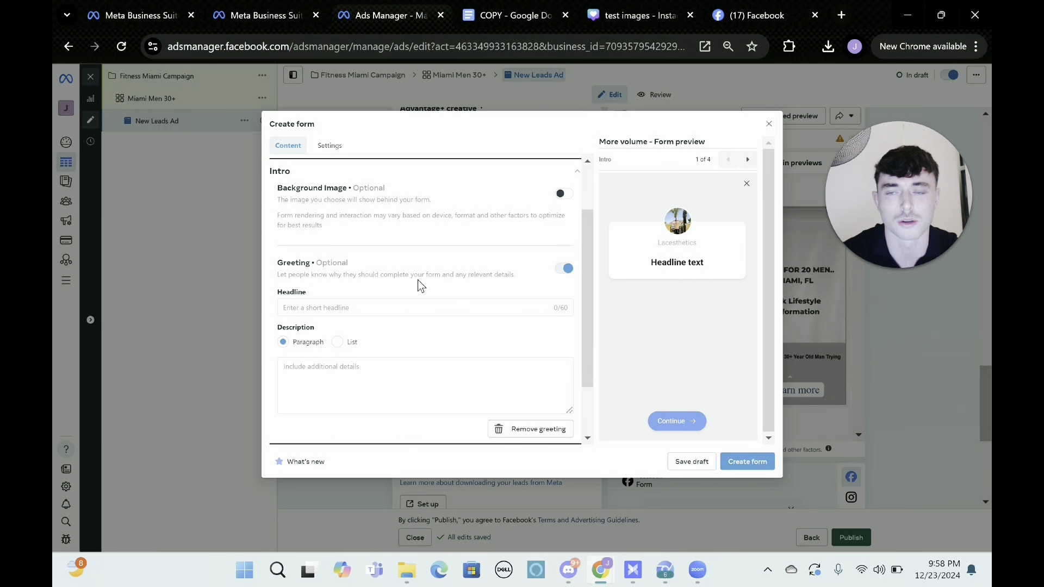
left_click(350, 313)
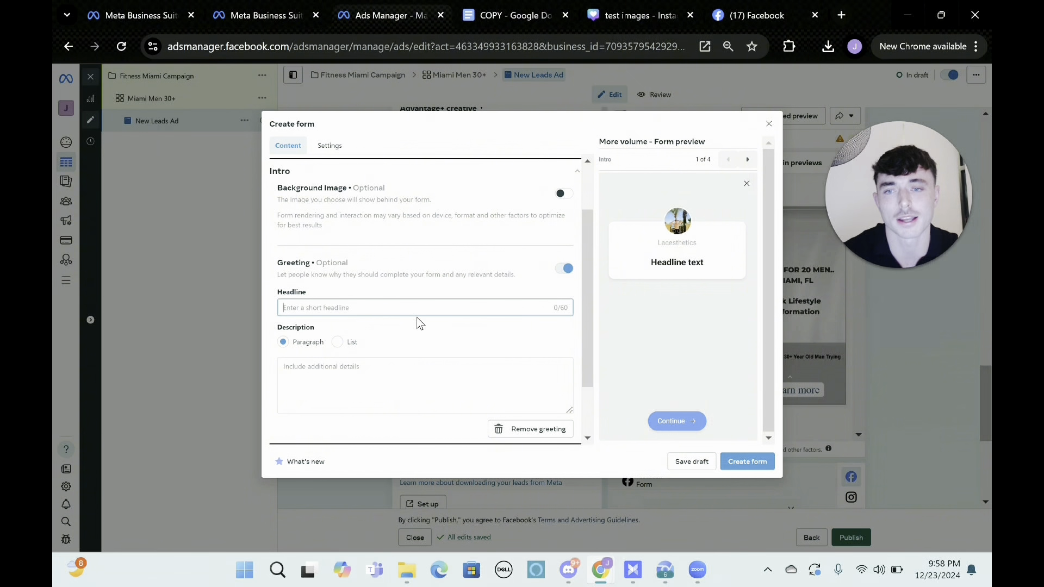
type("6 W")
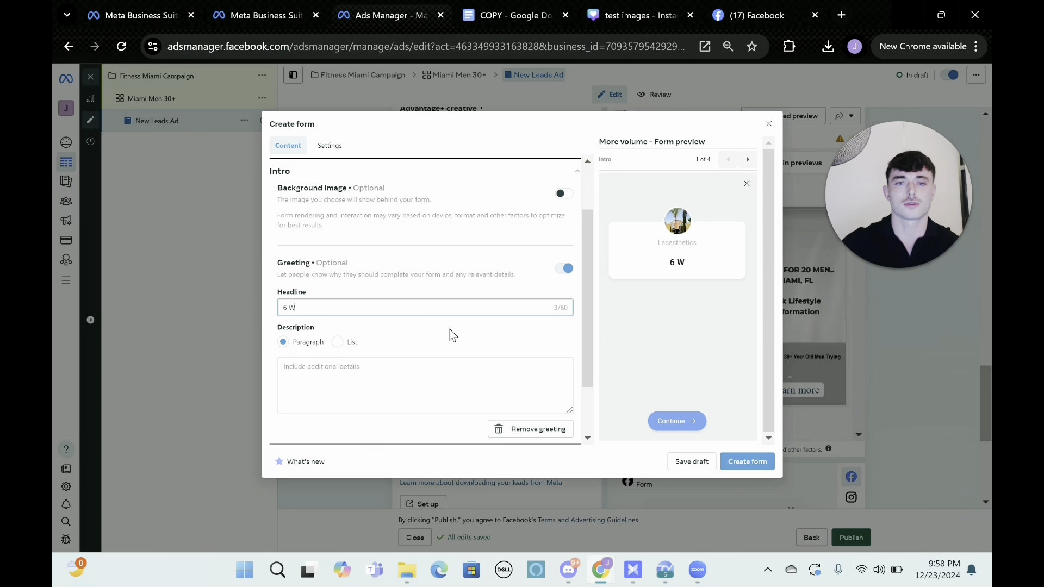
type("e")
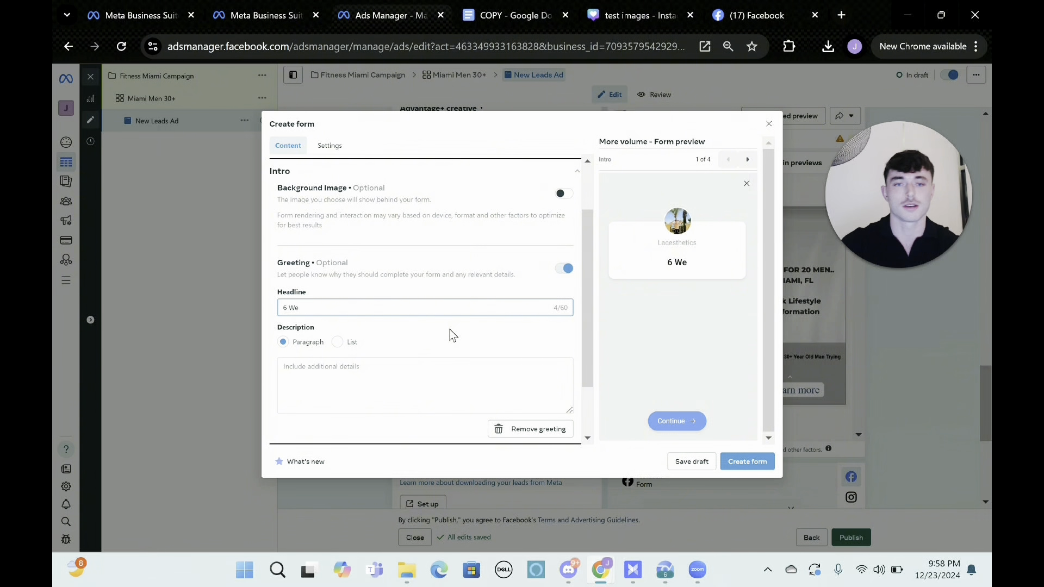
type("ek Lifes")
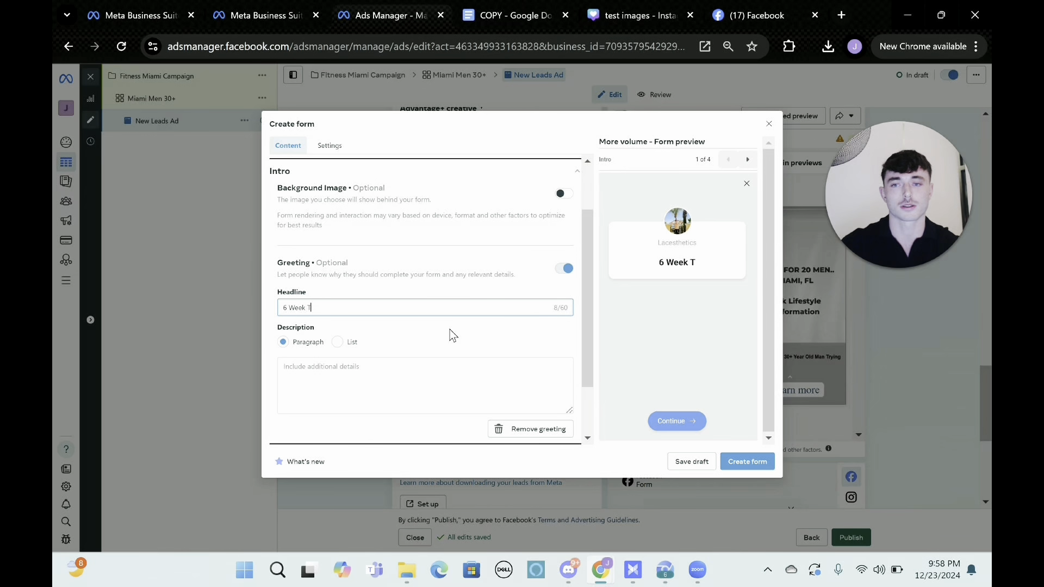
type("tyle")
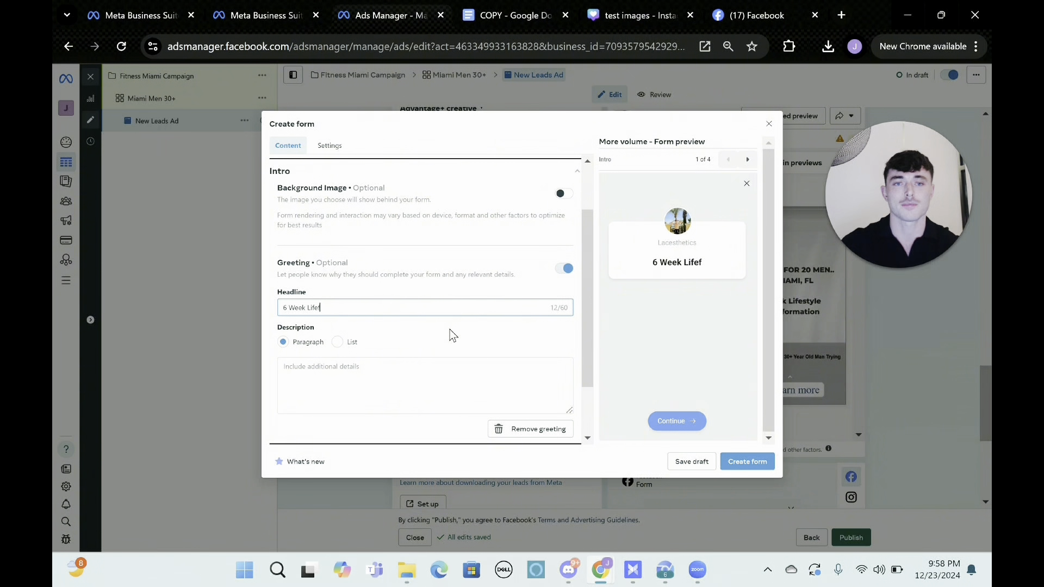
type(" Transformation")
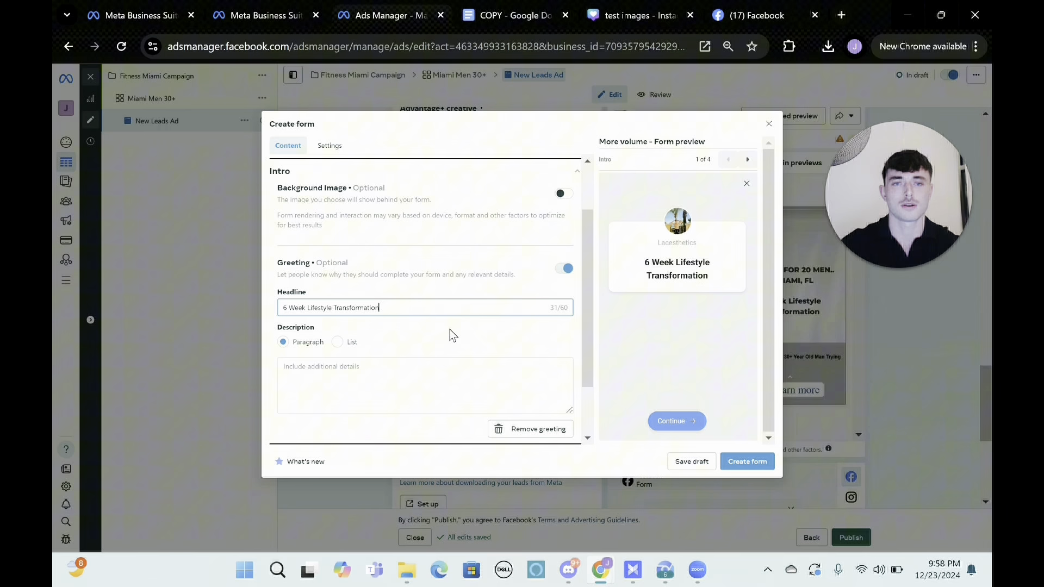
Enter "Limited Spots Available, See If You Qualify" as the greeting's paragraph description.
left_click(380, 365)
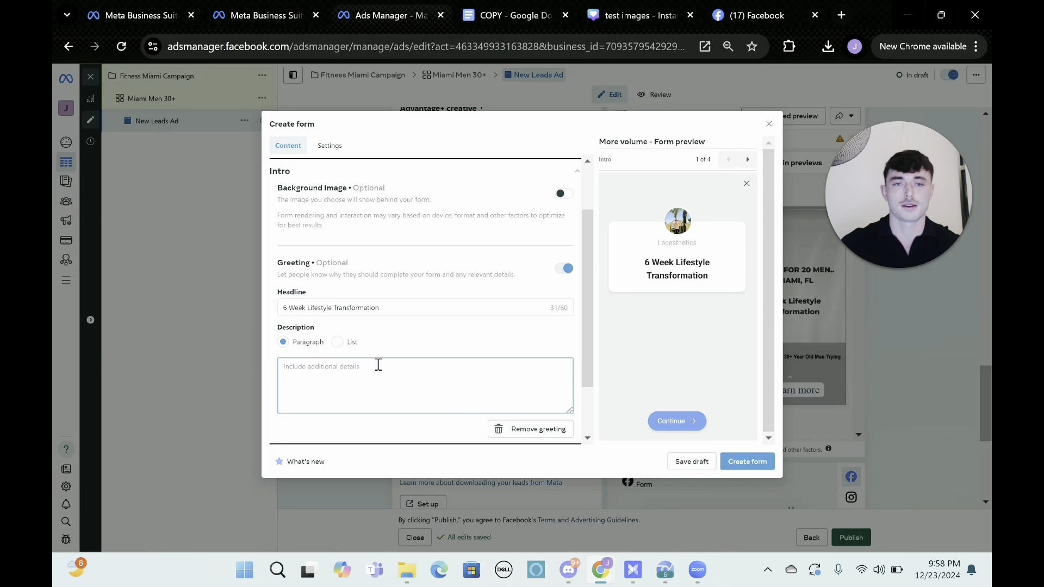
type("Limit")
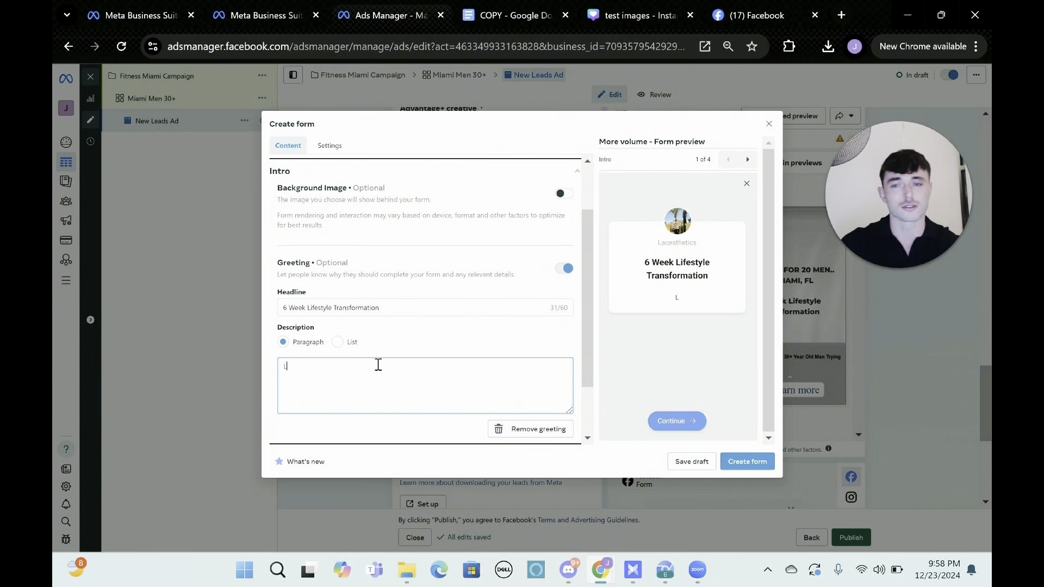
key("BackSpace")
key("BackSpace")
key("BackSpace")
key("BackSpace")
key("BackSpace")
type("LI")
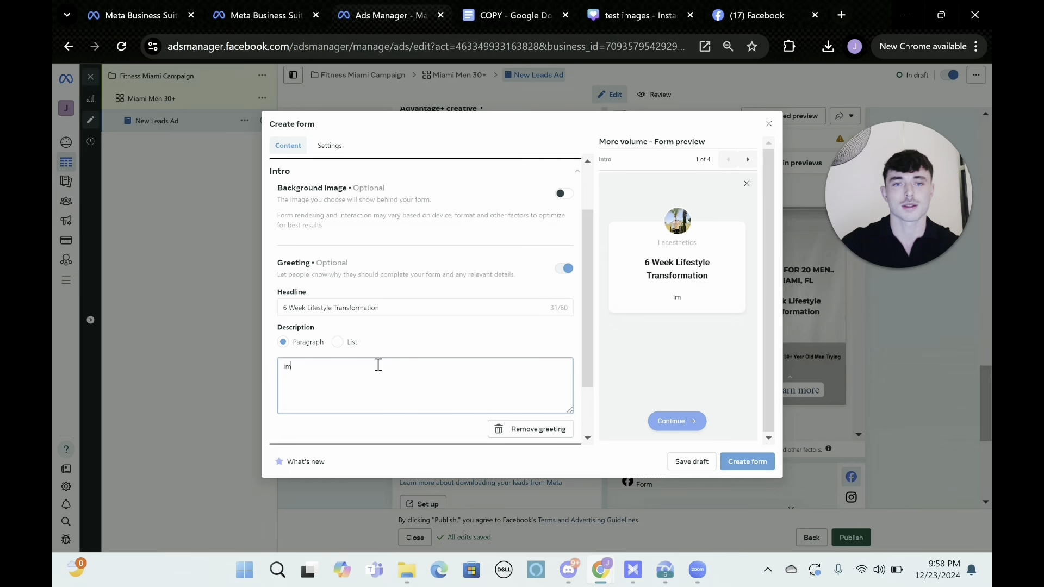
key("BackSpace")
key("BackSpace")
type("Liimite")
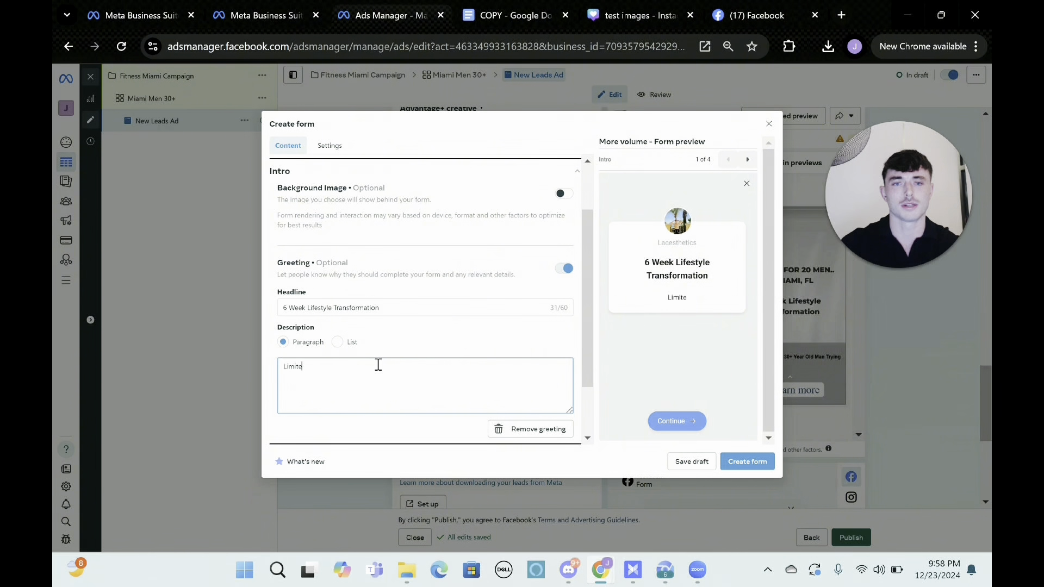
type("d Spots A")
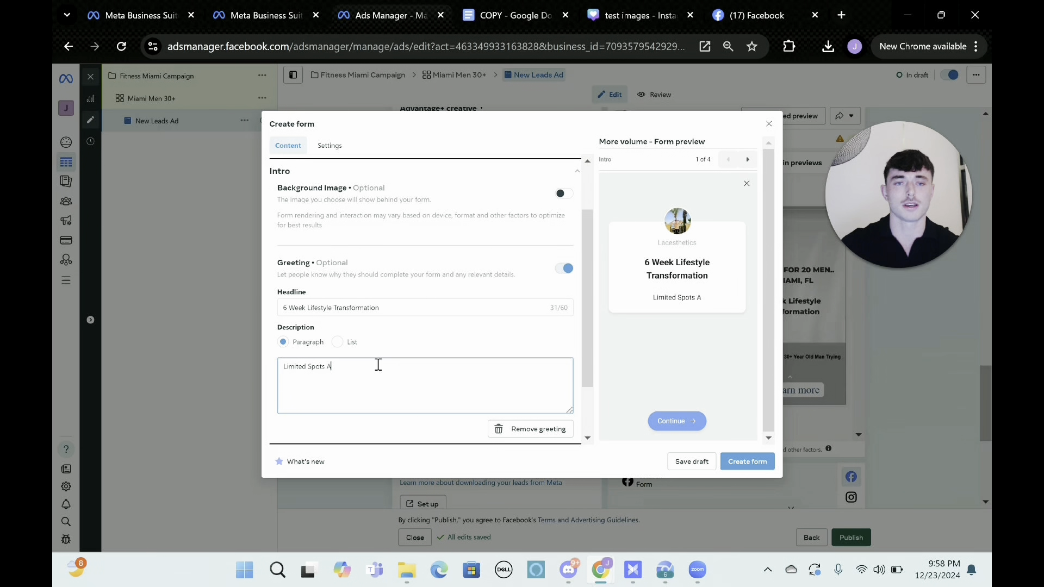
type("vailable, See If You Qualify")
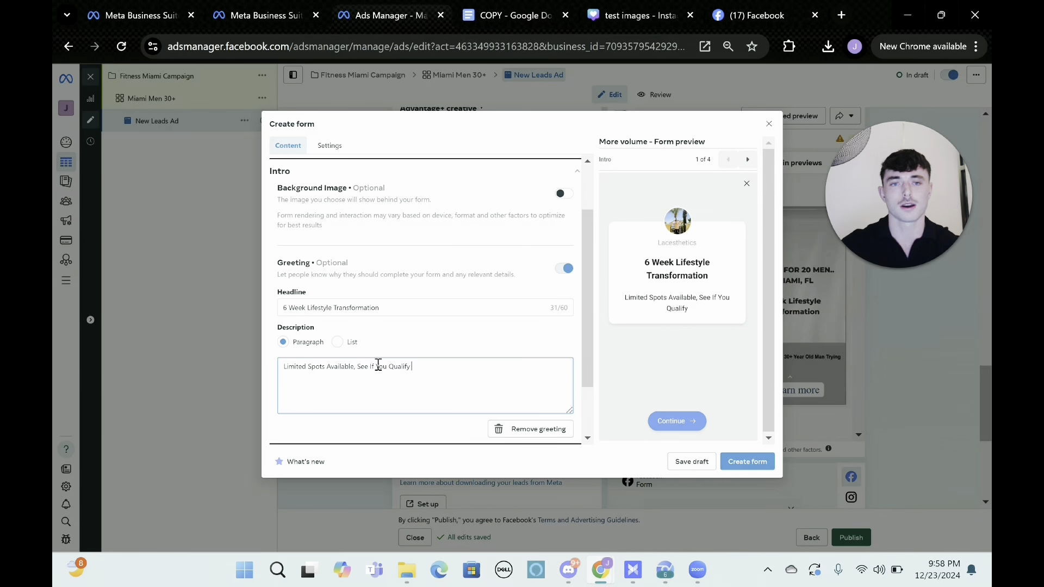
Review the form's Questions section, including the custom question options and the Email and Full name prefill fields.
scroll(379, 364, "down", 2)
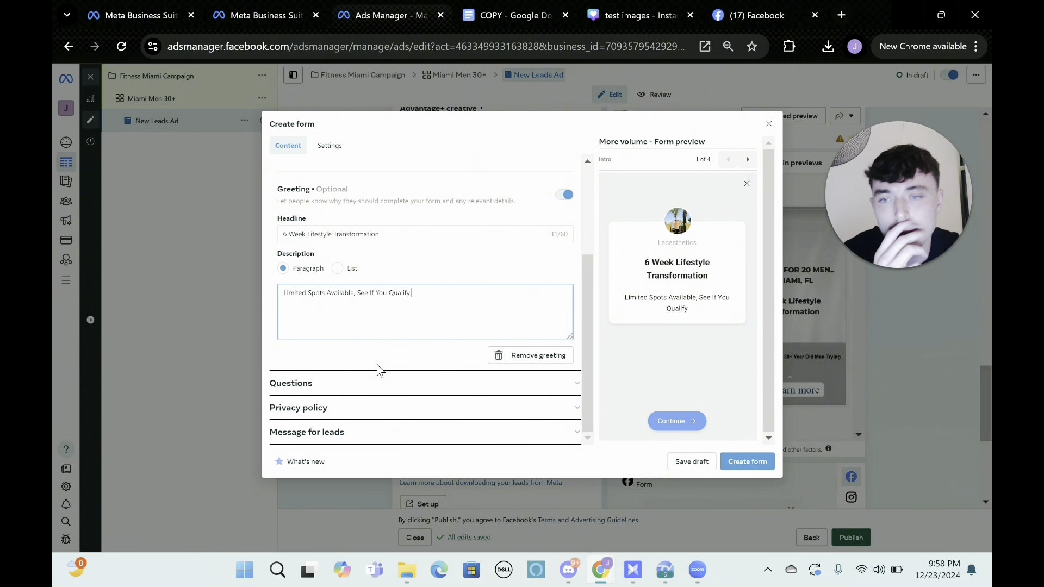
left_click(438, 387)
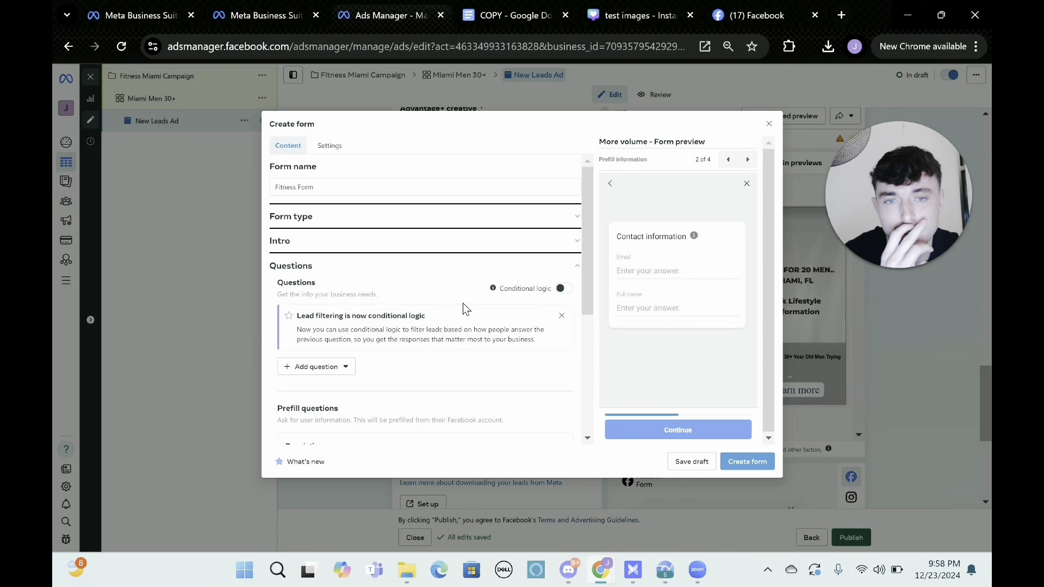
scroll(462, 303, "down", 2)
scroll(464, 296, "down", 3)
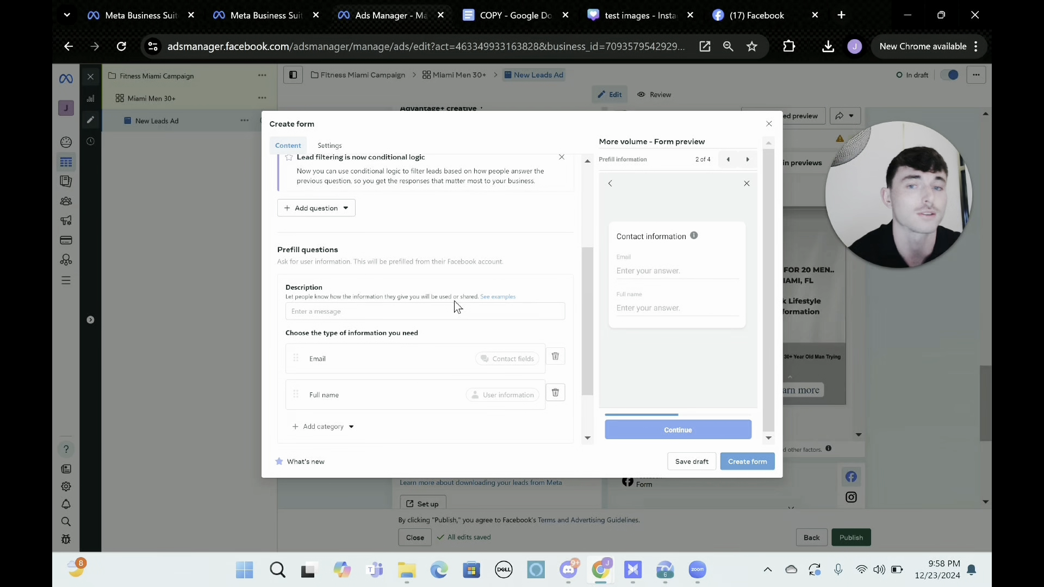
scroll(454, 306, "down", 1)
scroll(456, 301, "down", 5)
left_click(388, 298)
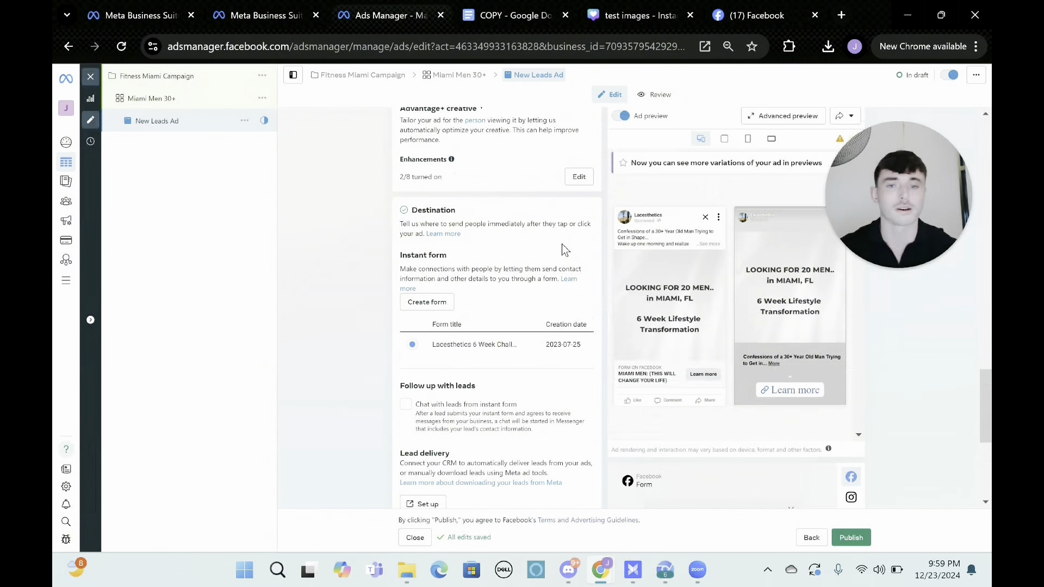
Review the ad's lead delivery and tracking settings along with the instant form preview.
scroll(563, 243, "down", 4)
scroll(562, 243, "down", 3)
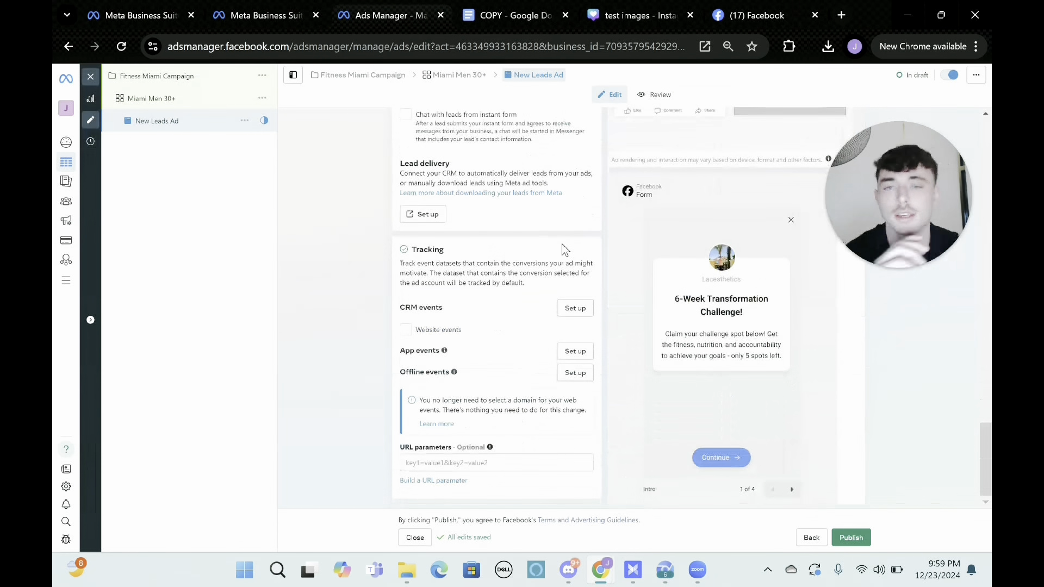